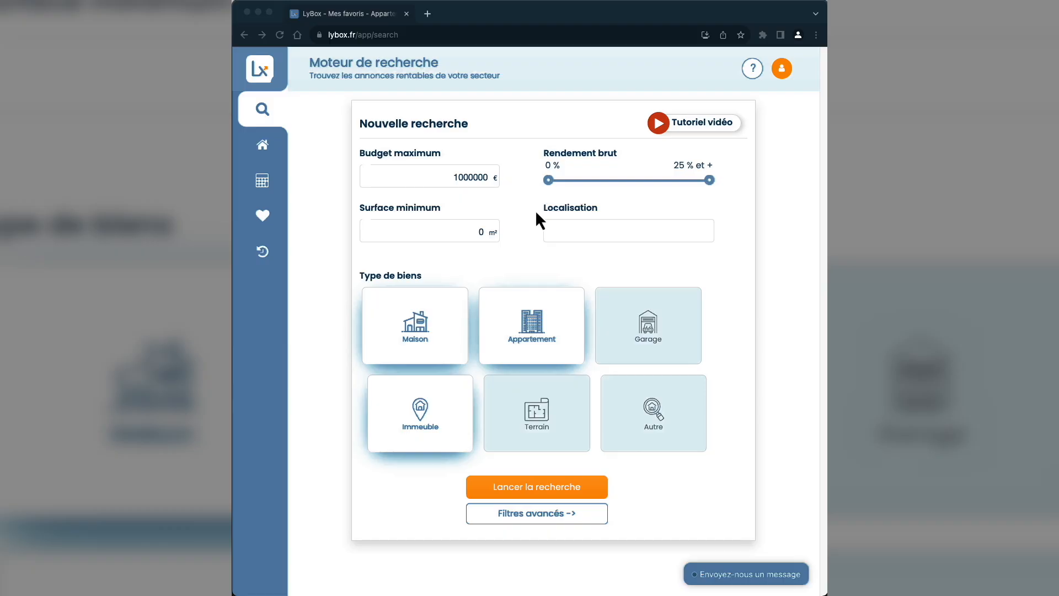
- Start a new search sector and add Poitiers (86000) to the cities to include
left_click(530, 227)
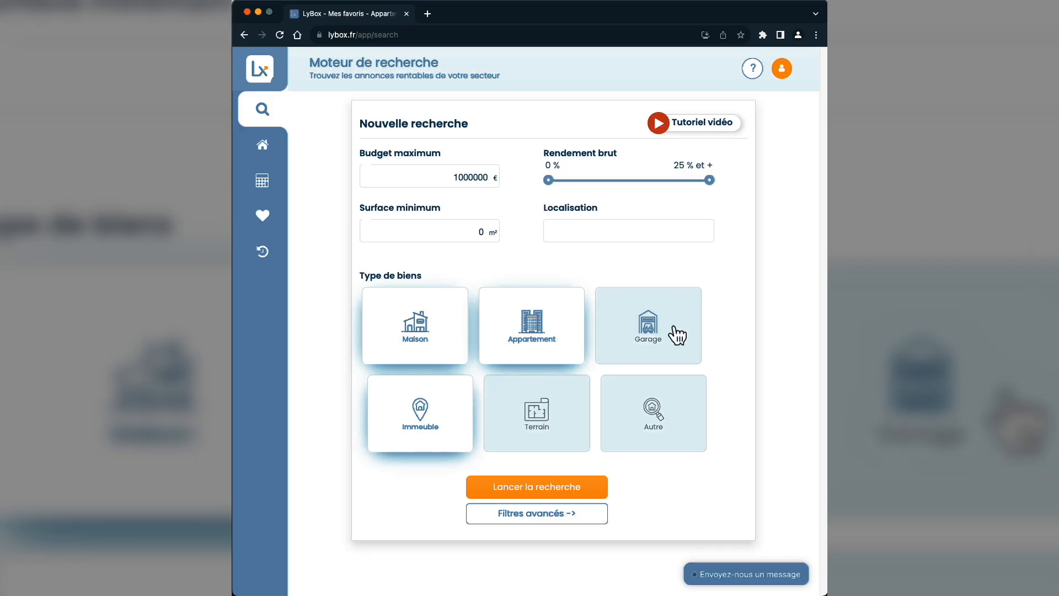
left_click(267, 155)
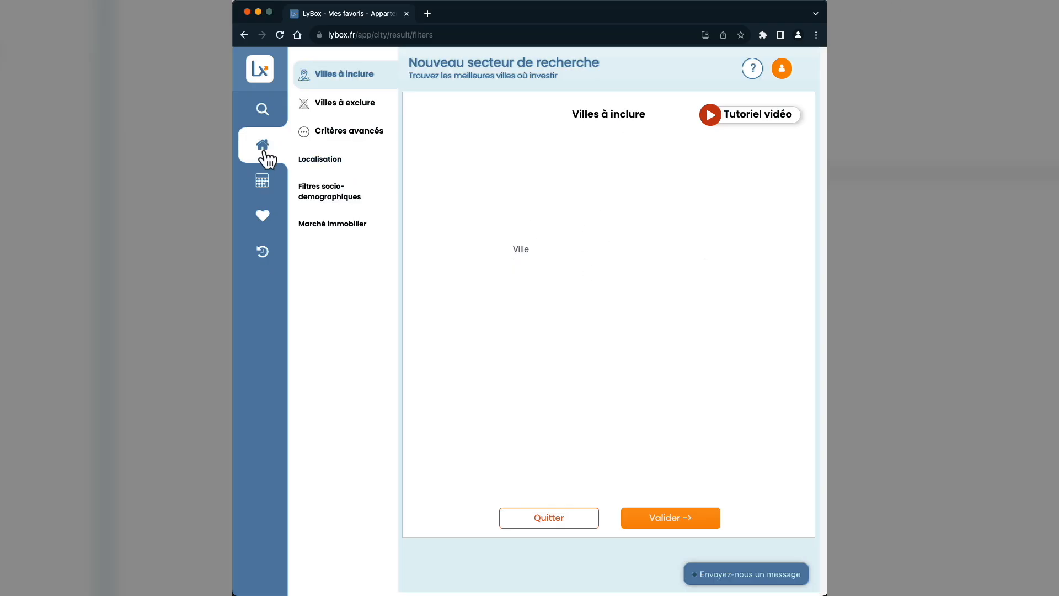
left_click(557, 247)
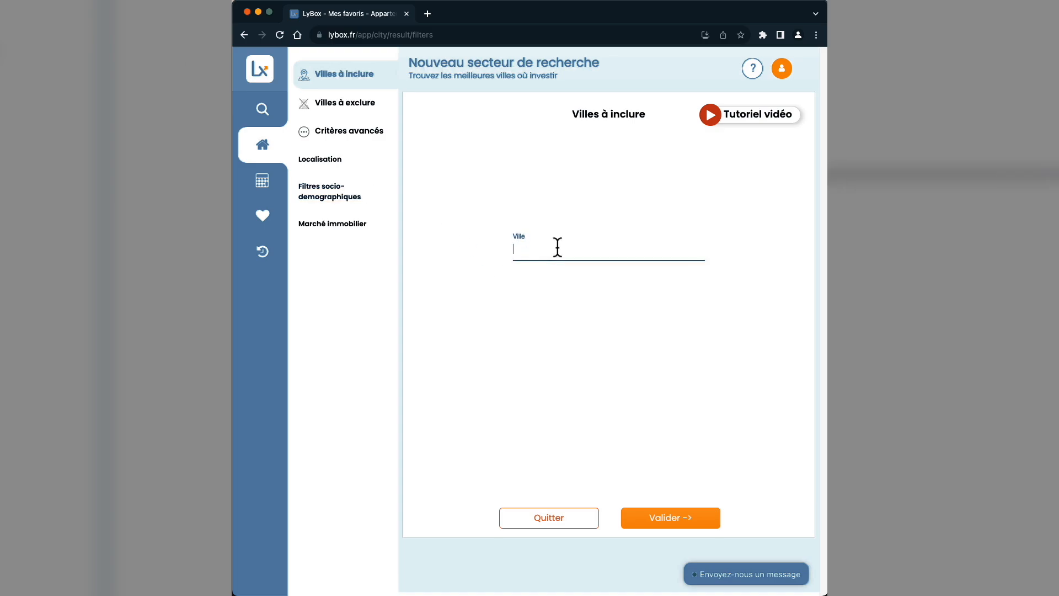
type("Po")
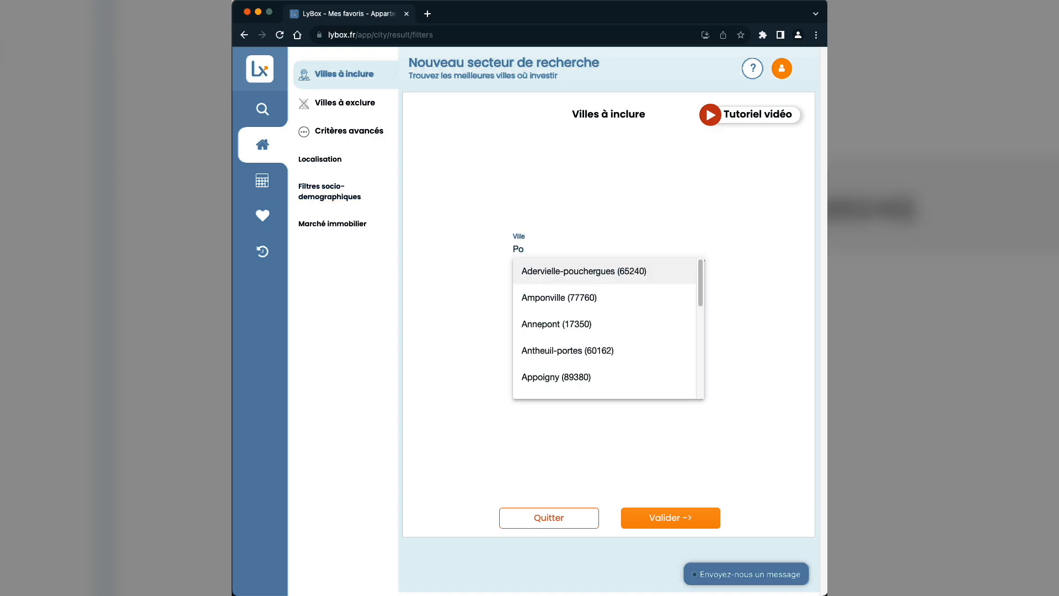
type("itiers")
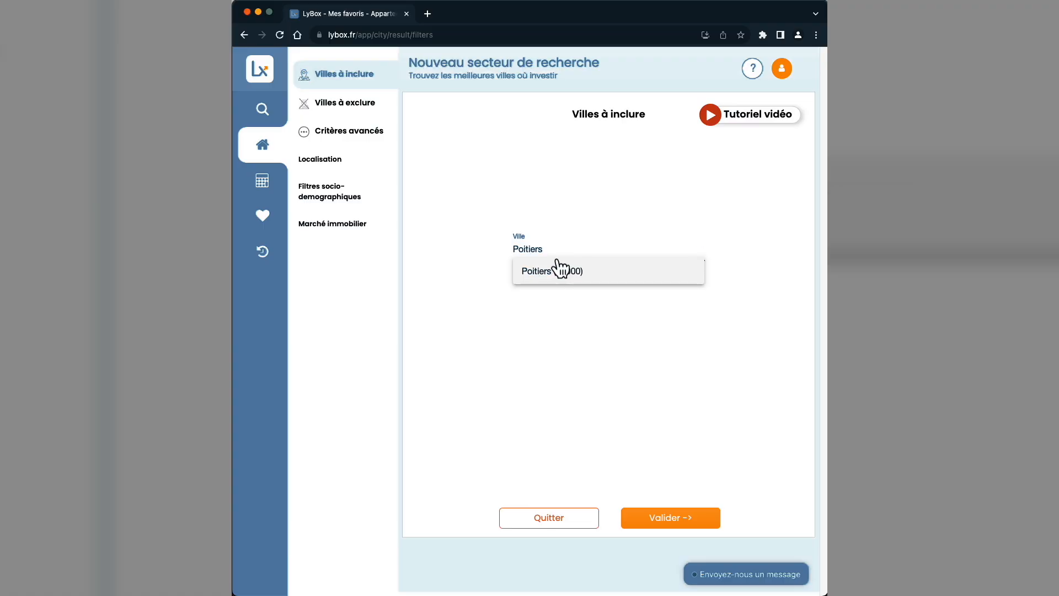
left_click(551, 272)
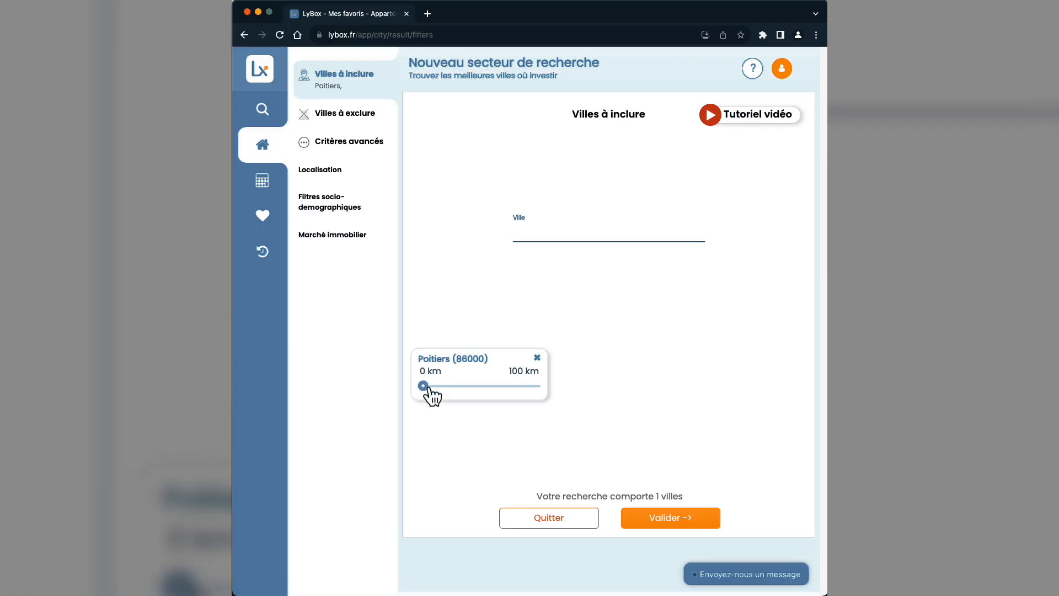
- Set the search radius around Poitiers to 20 km and validate the included cities
left_click_drag(432, 396, 459, 397)
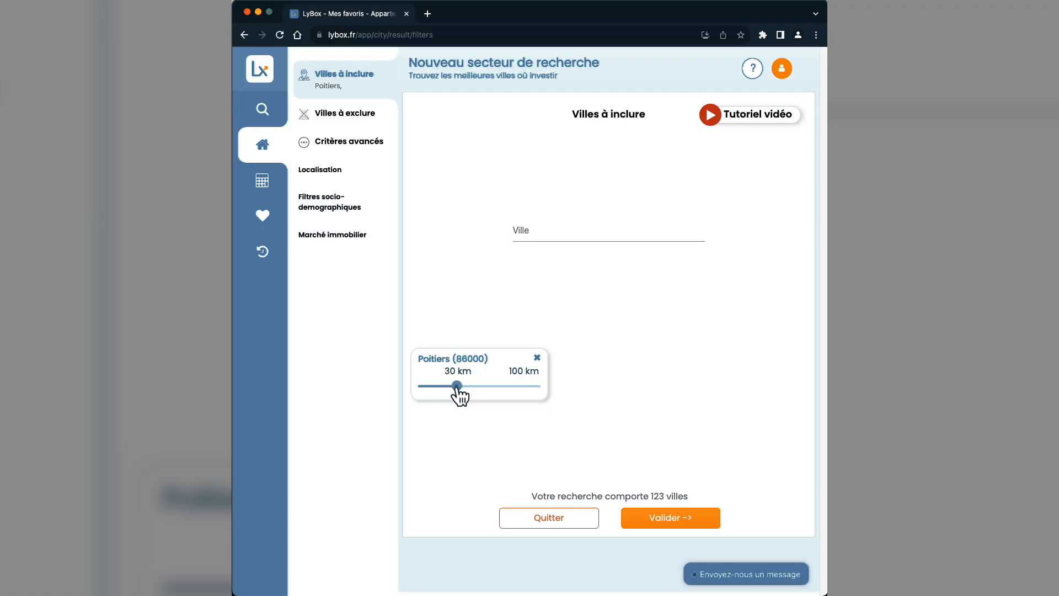
left_click_drag(462, 386, 447, 385)
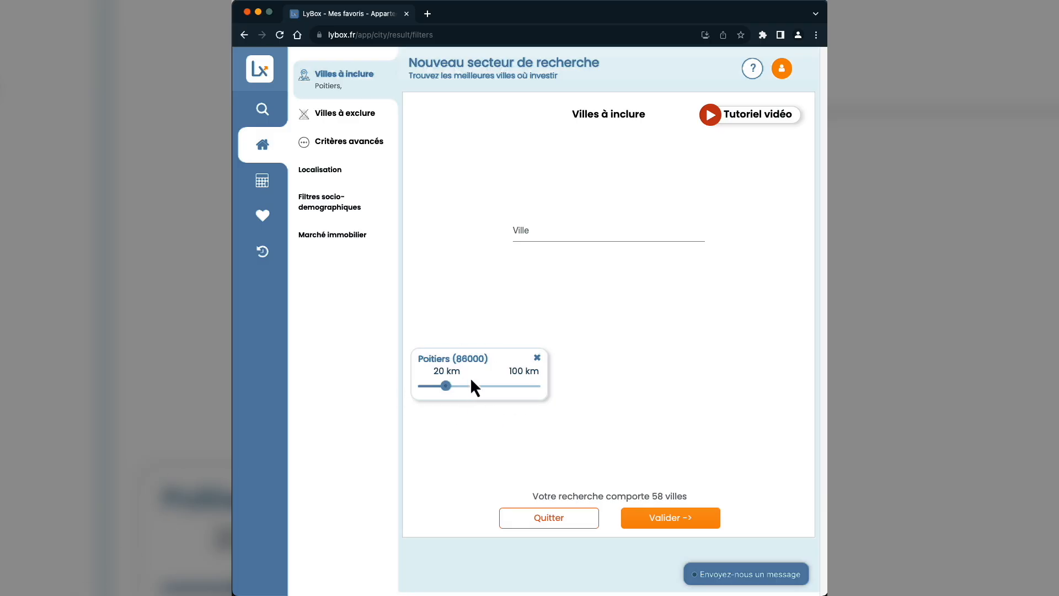
left_click(677, 518)
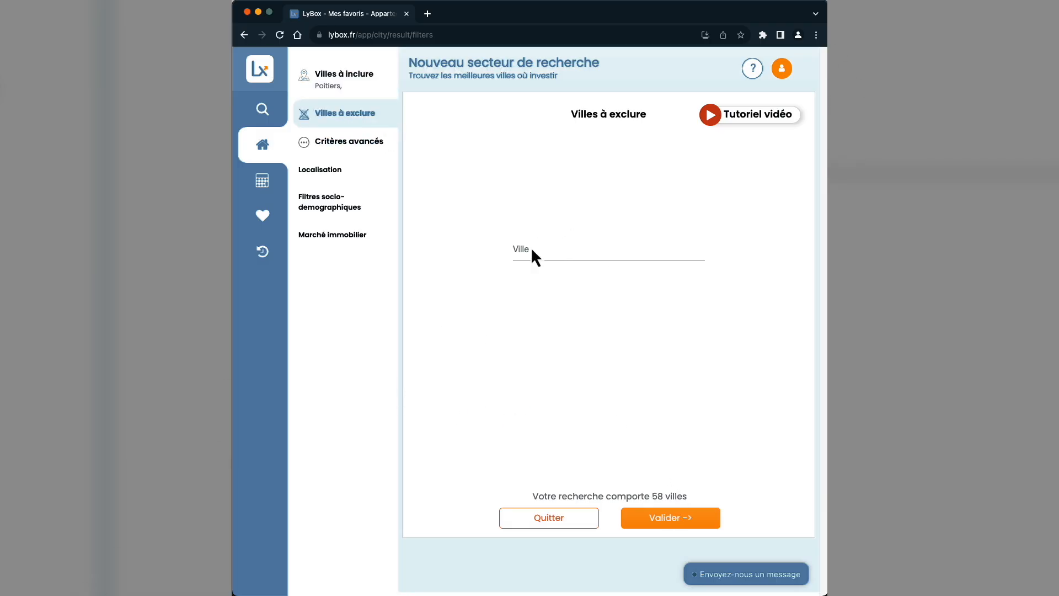
- Set the socio-demographic filters to a minimum population of 8000 and a demographic growth of Stable or Croissance
left_click(361, 144)
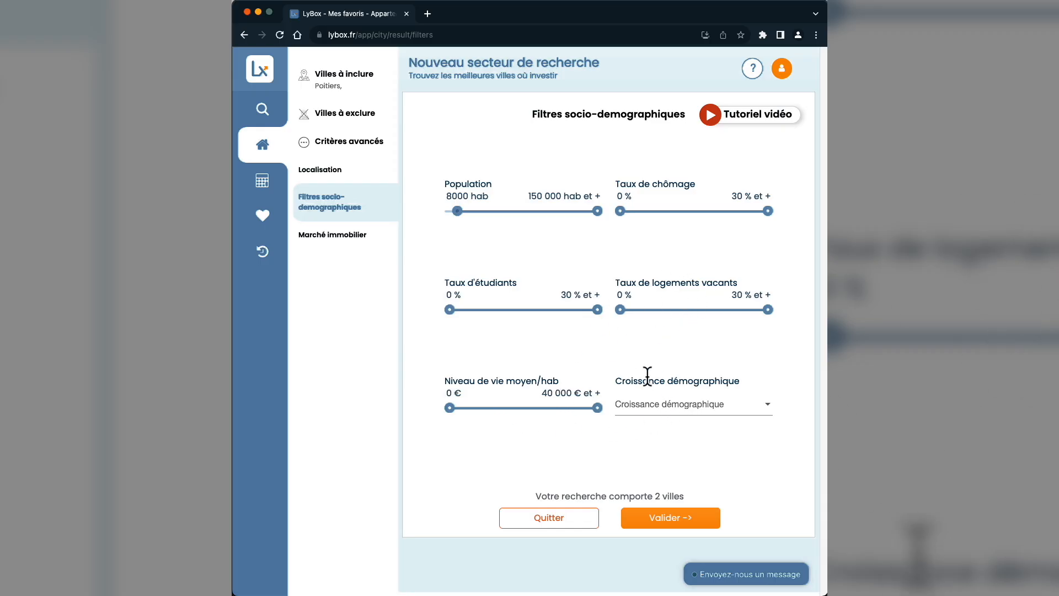
left_click(706, 382)
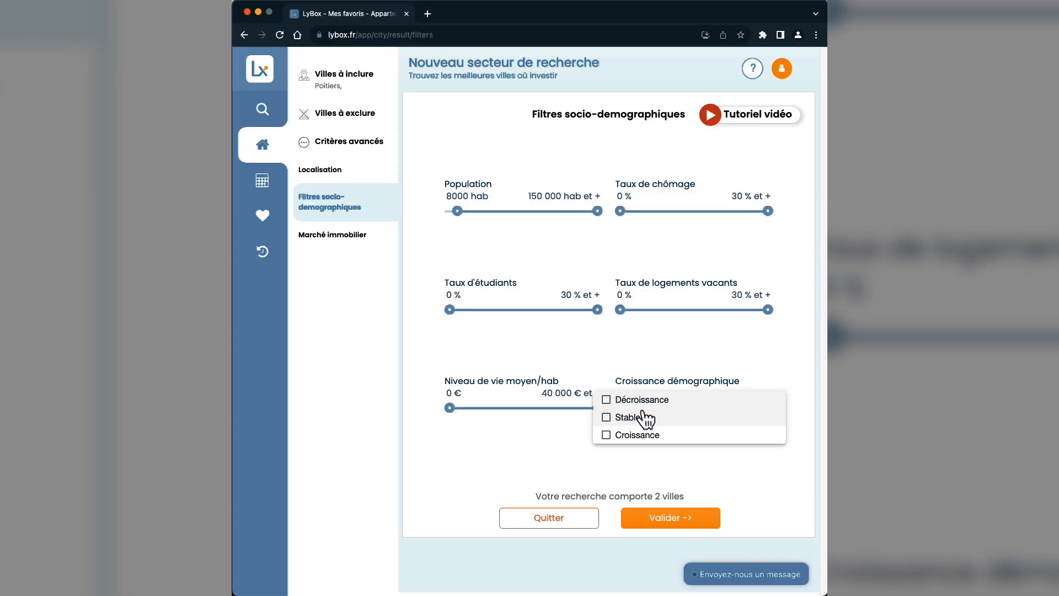
left_click(627, 422)
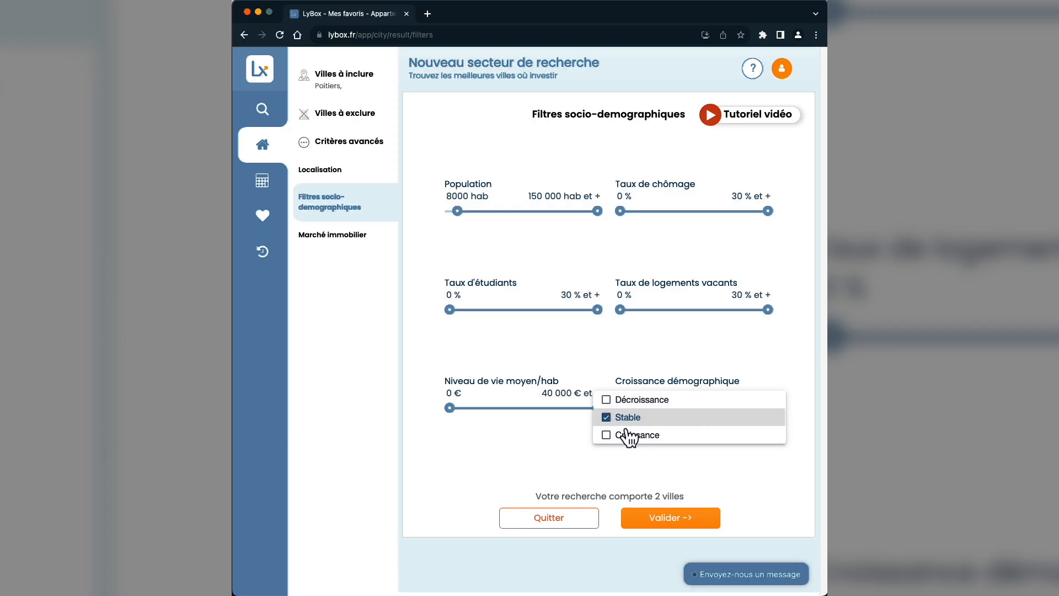
left_click(629, 434)
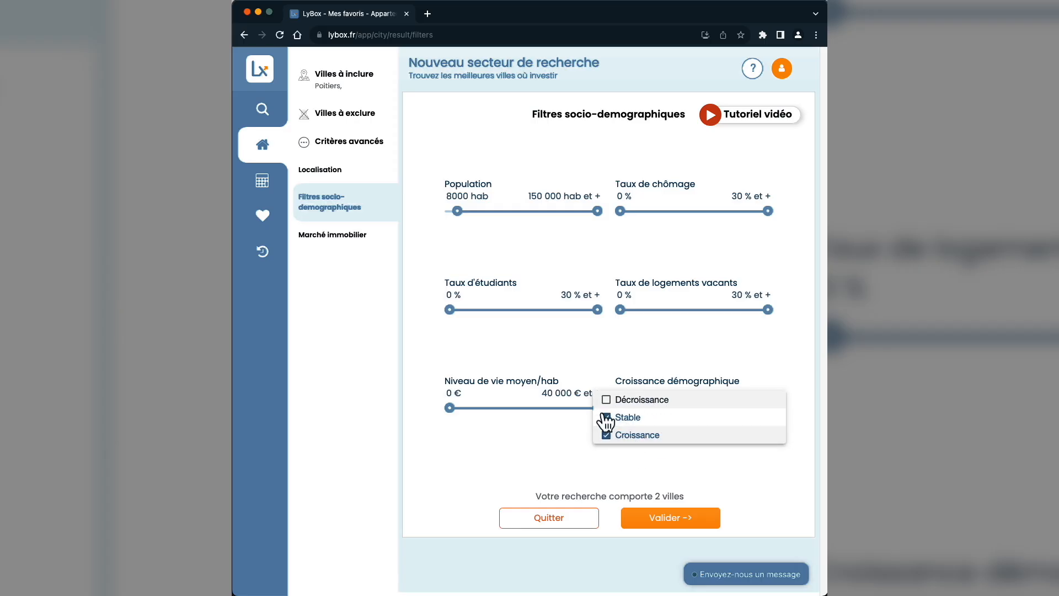
left_click(558, 440)
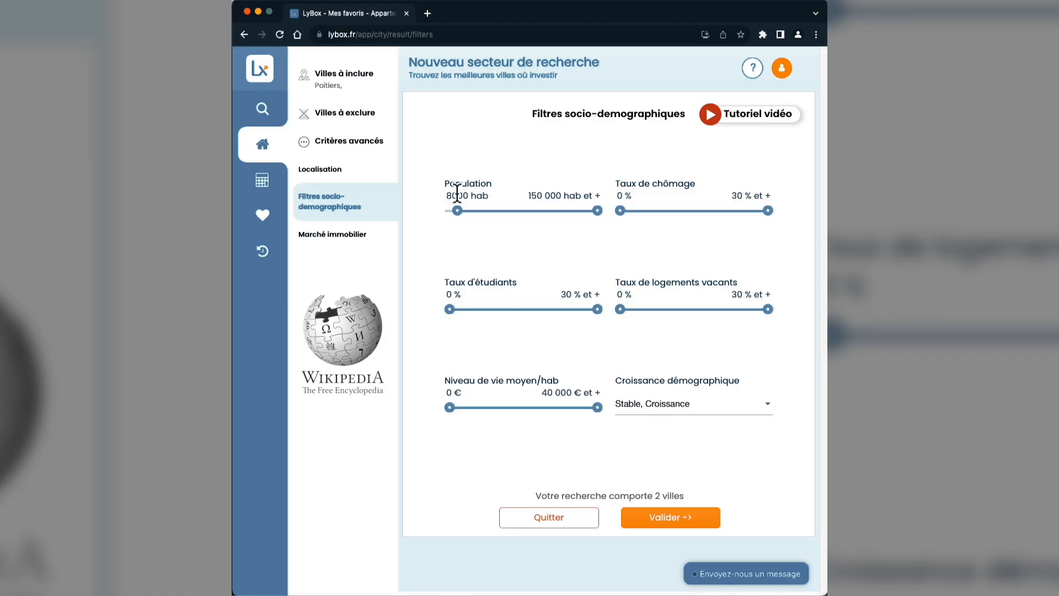
- Limit the real-estate market price to a maximum of 2600 €/m² and display the matching cities
left_click(331, 234)
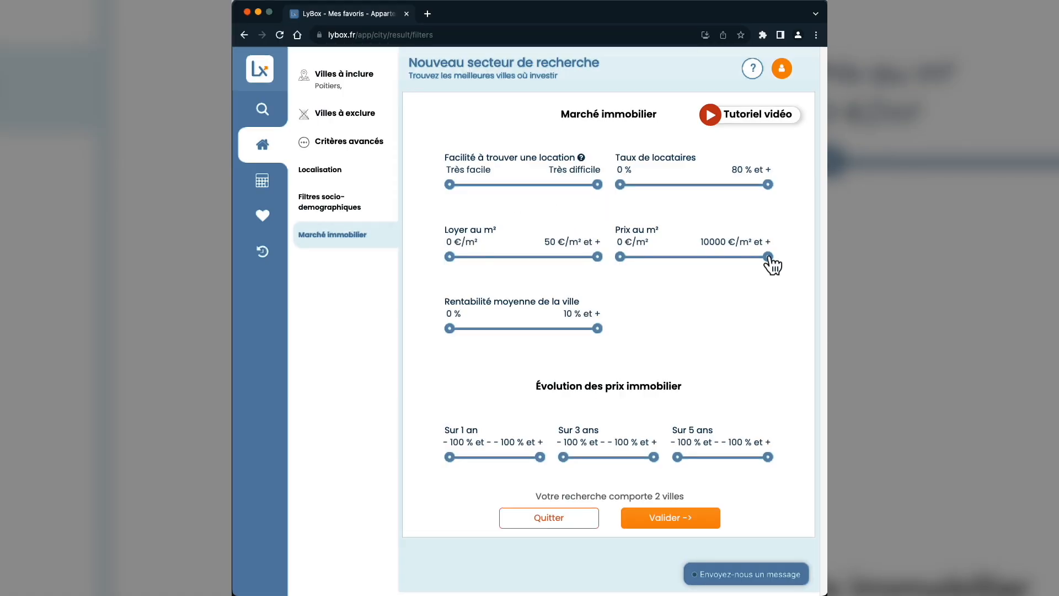
left_click_drag(772, 267, 658, 265)
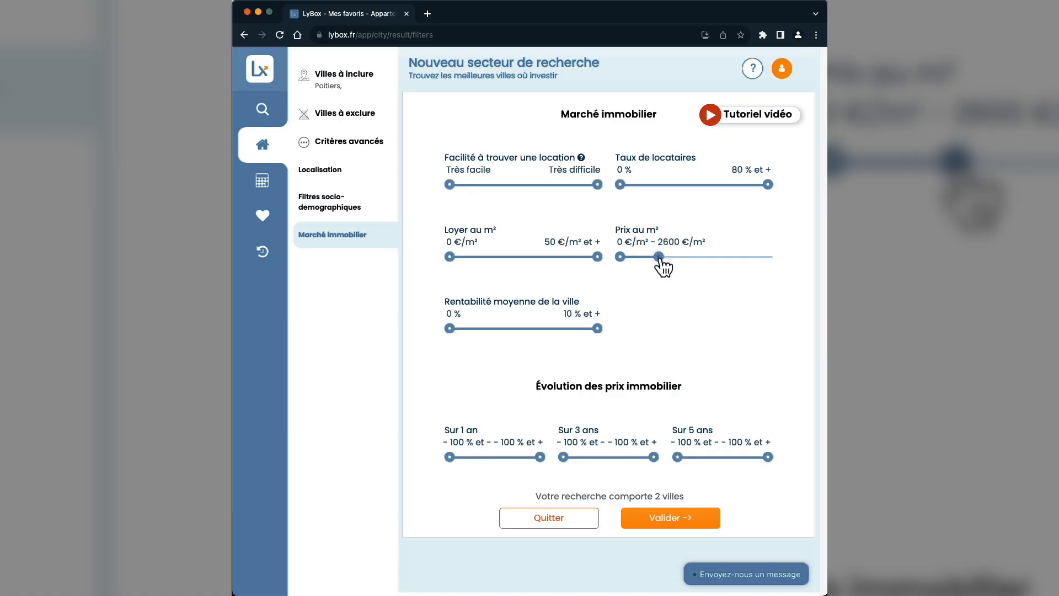
left_click(657, 259)
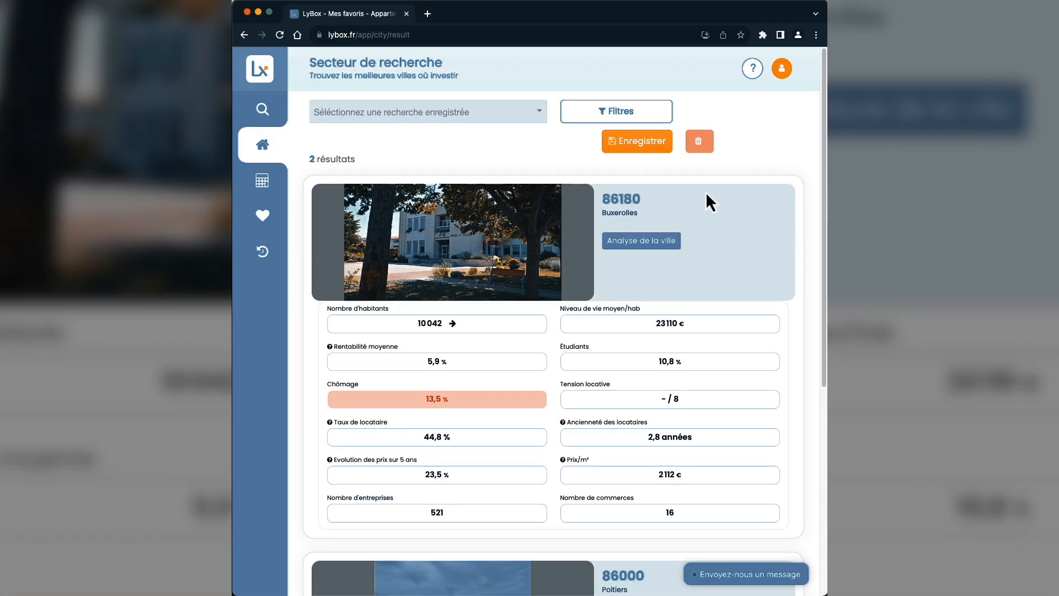
- Look through the city results, comparing the cards for Buxerolles and Poitiers
scroll(690, 224, "down", 1)
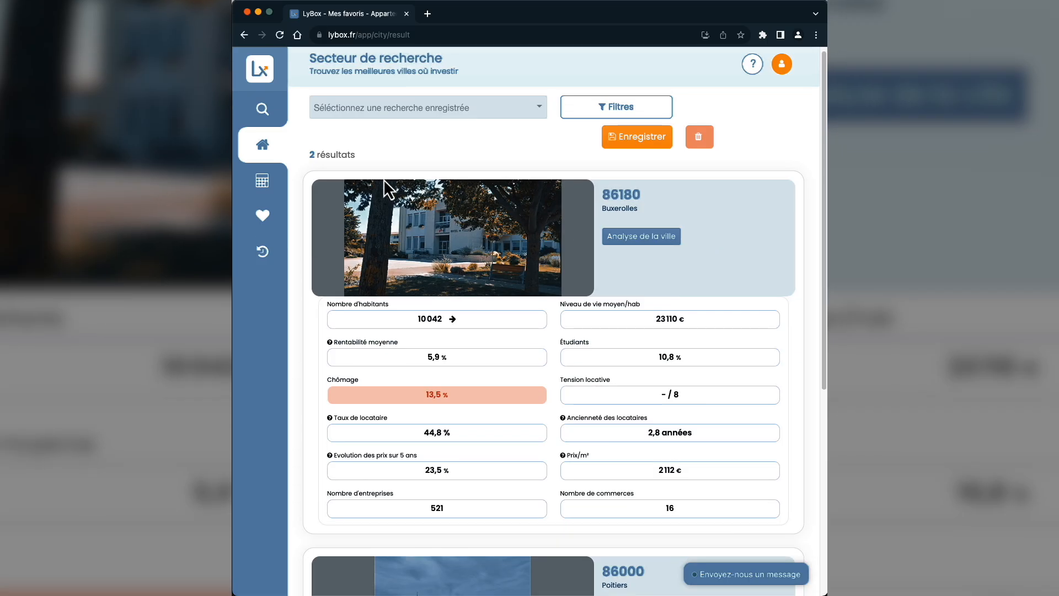
left_click_drag(639, 208, 582, 206)
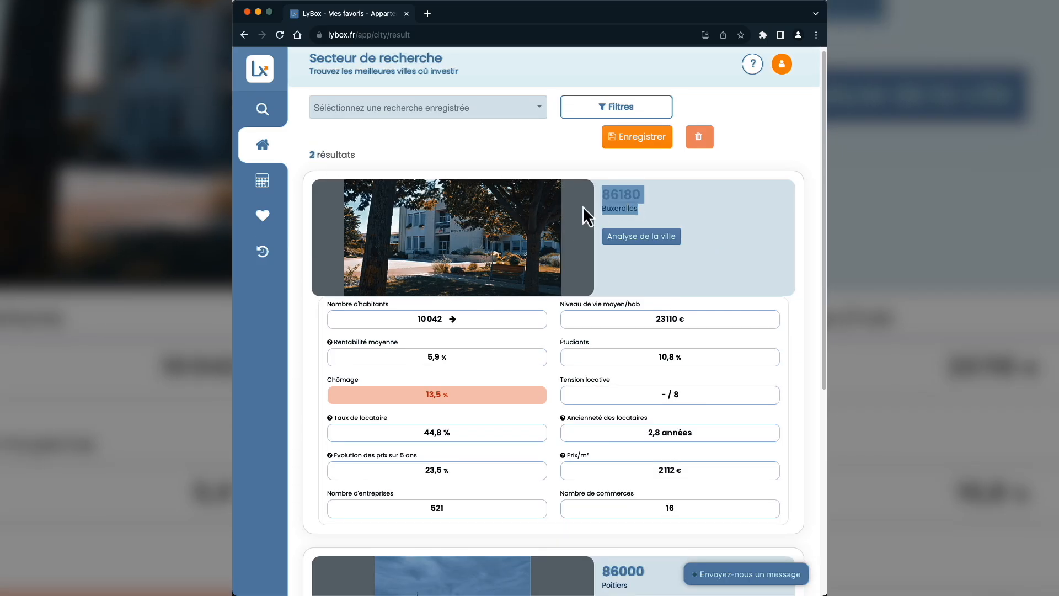
scroll(636, 220, "down", 1)
scroll(636, 219, "down", 5)
left_click_drag(629, 370, 607, 380)
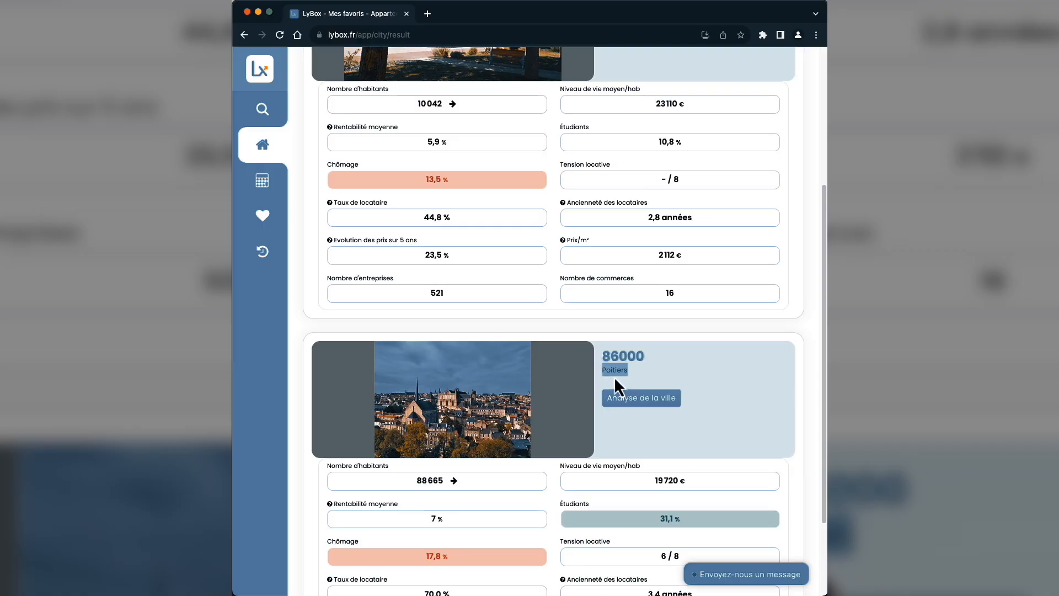
scroll(613, 376, "down", 3)
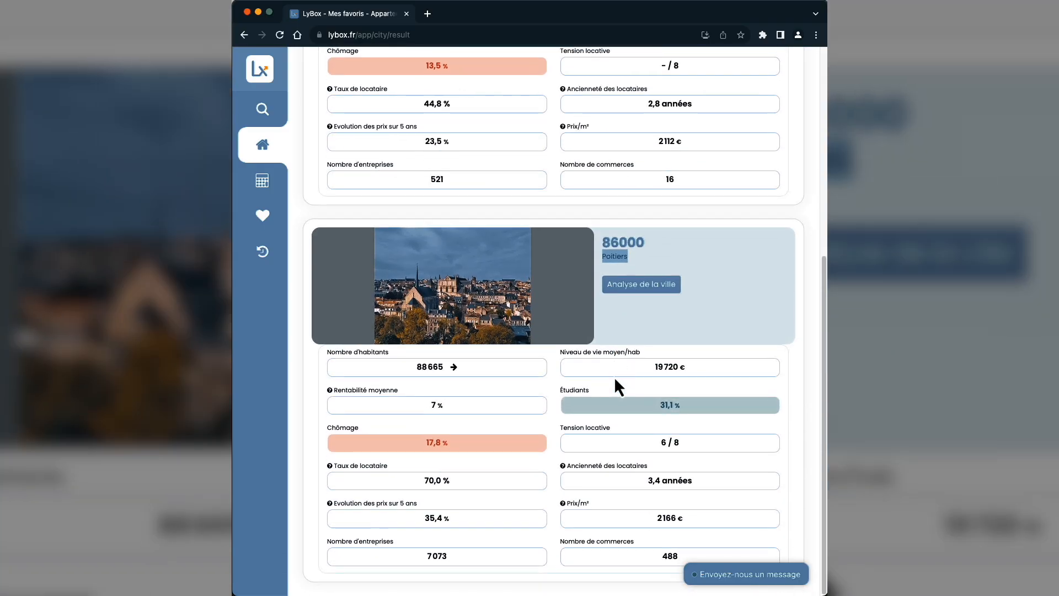
- Examine the Poitiers indicators, including population, standard of living, profitability, students, rental tension and number of shops
left_click(602, 255)
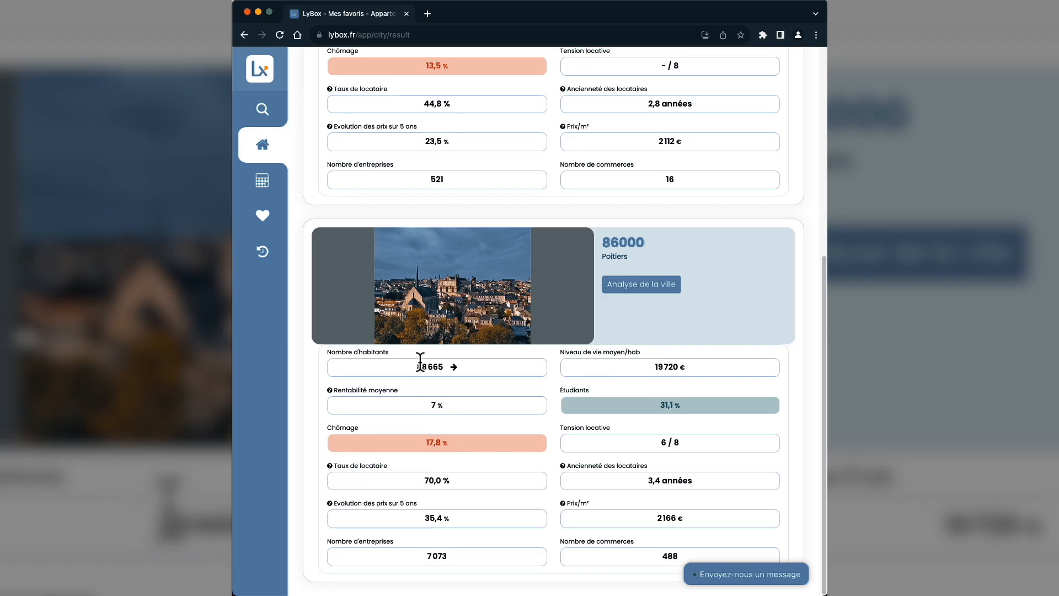
left_click_drag(417, 366, 441, 367)
left_click(454, 368)
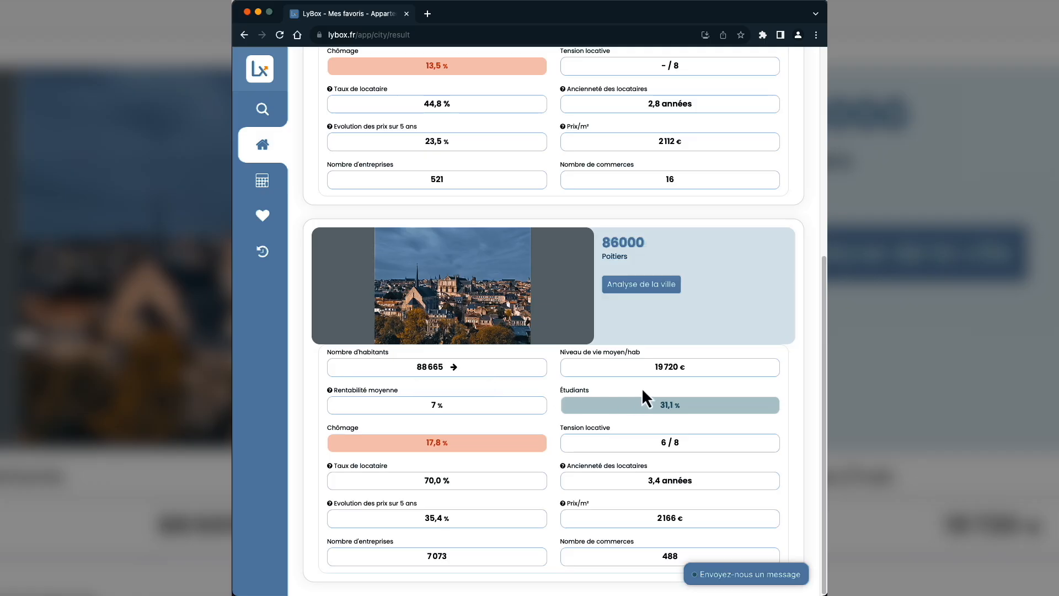
left_click_drag(653, 368, 706, 371)
left_click(694, 368)
left_click(468, 405)
left_click_drag(687, 409, 659, 407)
left_click_drag(688, 447, 650, 447)
left_click_drag(683, 442, 658, 442)
left_click_drag(668, 436, 685, 441)
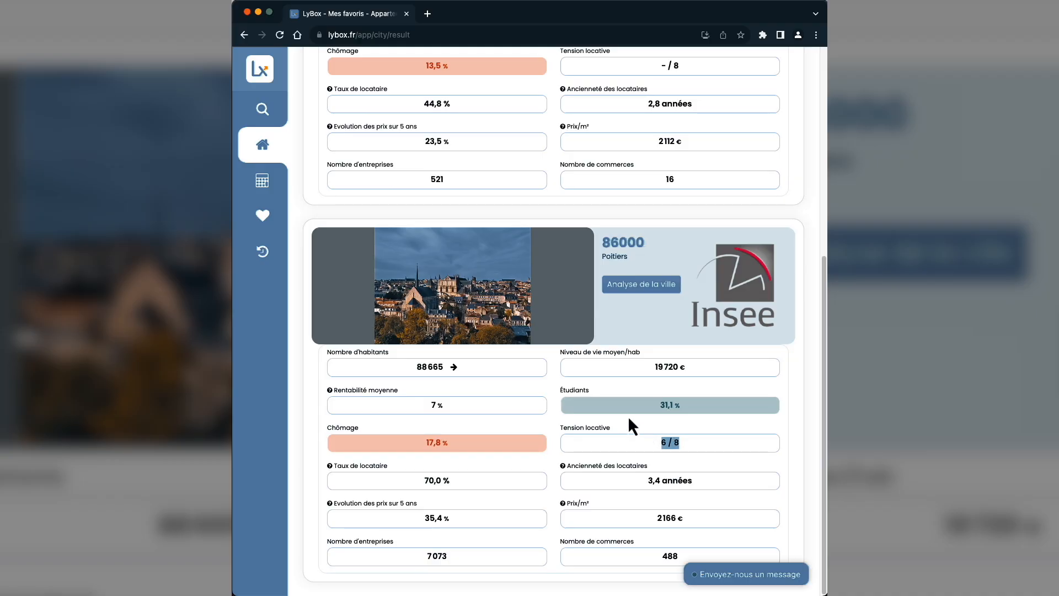
left_click(558, 456)
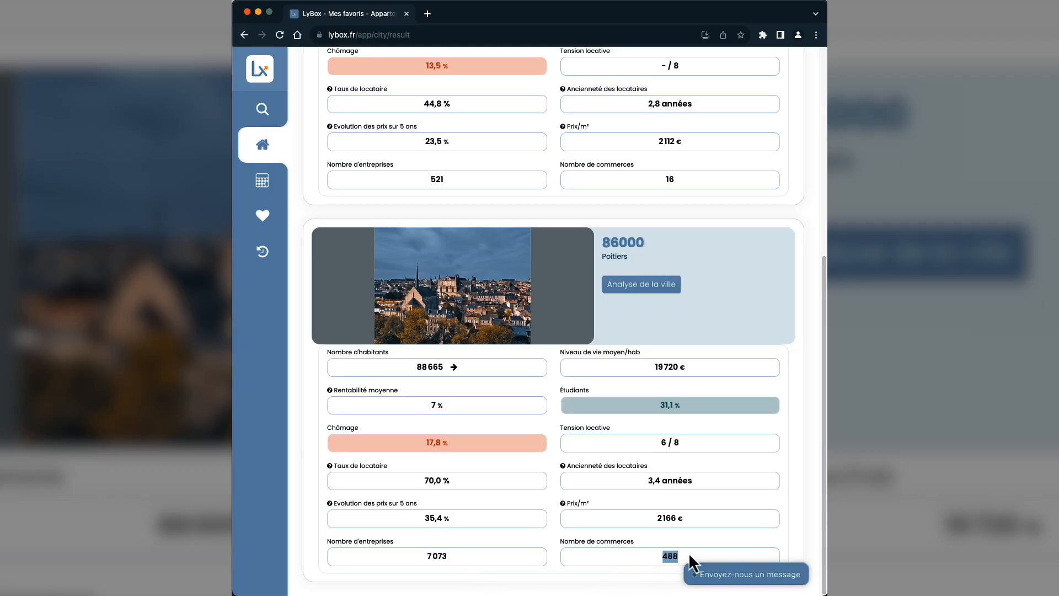
- Open the city analysis for Poitiers and examine its population history, average prices per m², city information and age pyramid
left_click(637, 287)
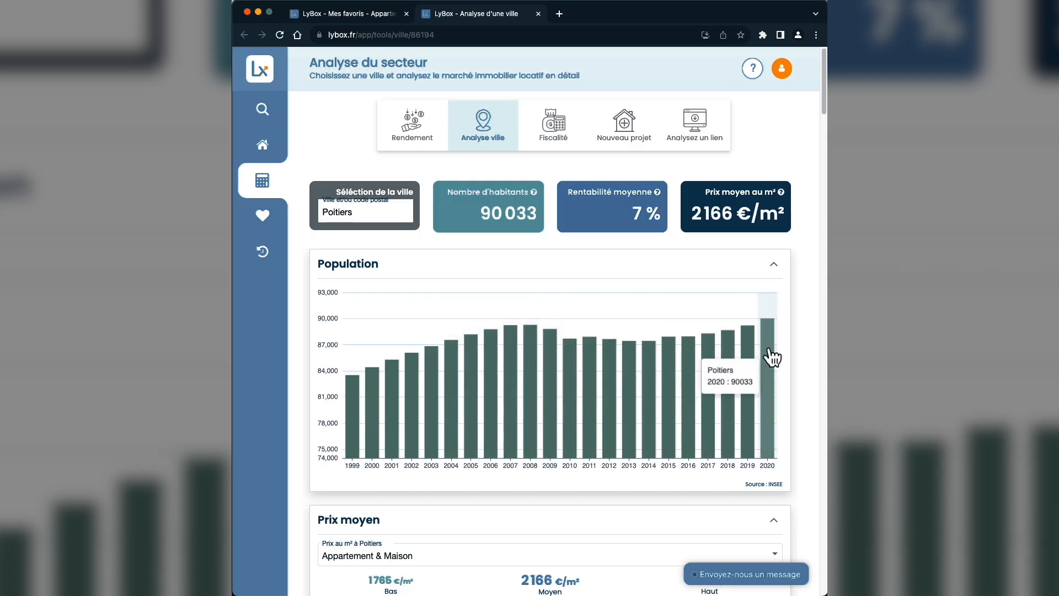
scroll(706, 352, "down", 2)
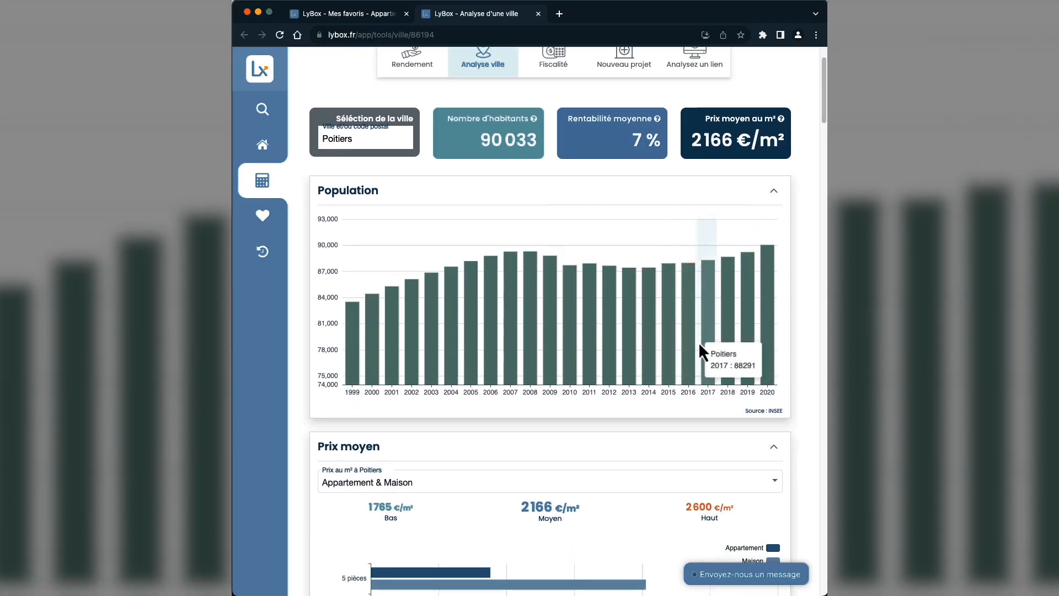
scroll(684, 364, "down", 5)
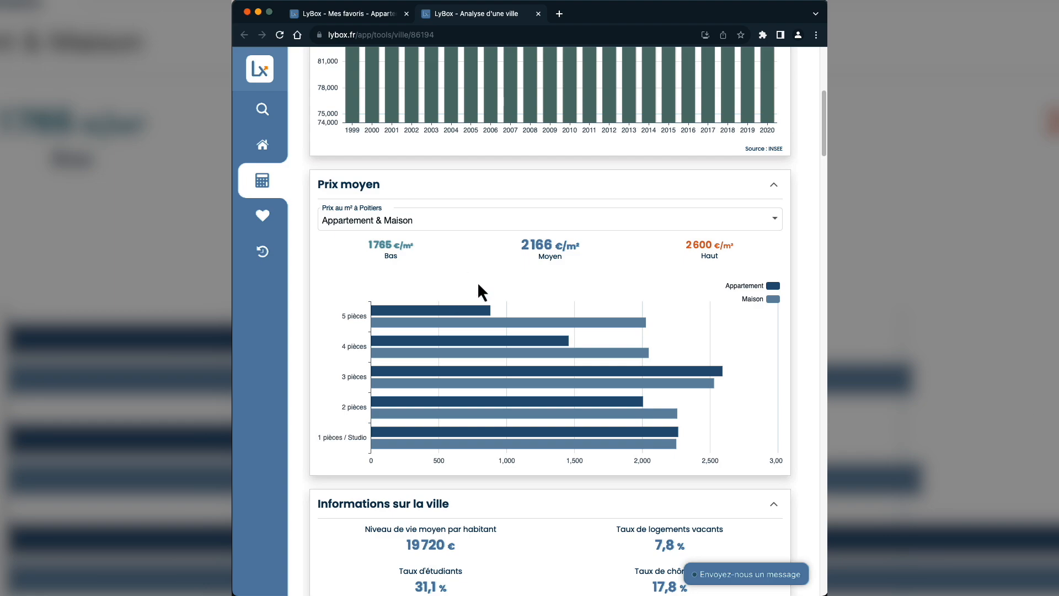
scroll(579, 353, "down", 5)
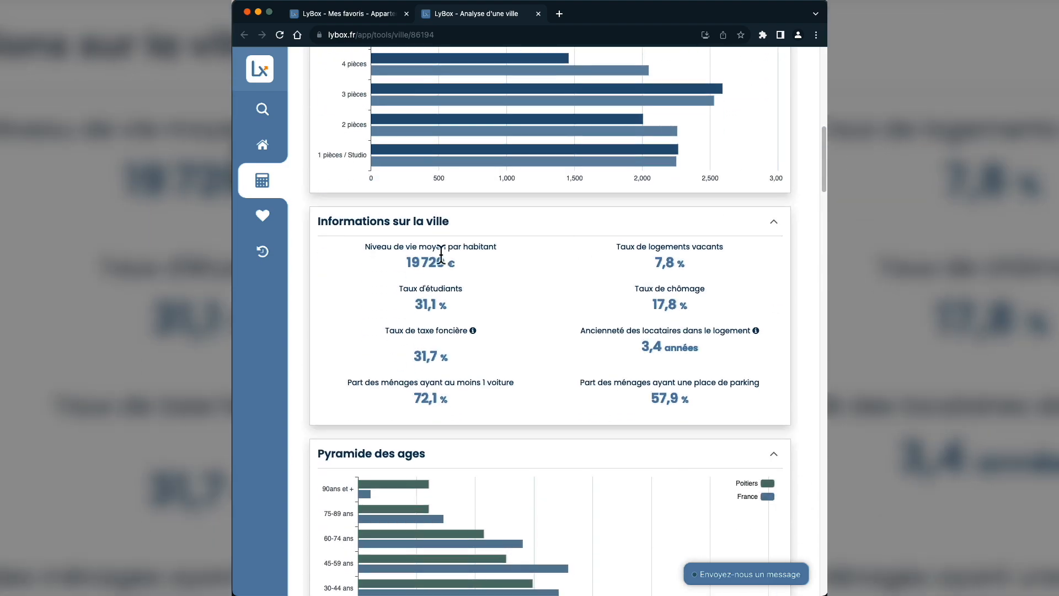
scroll(557, 331, "down", 3)
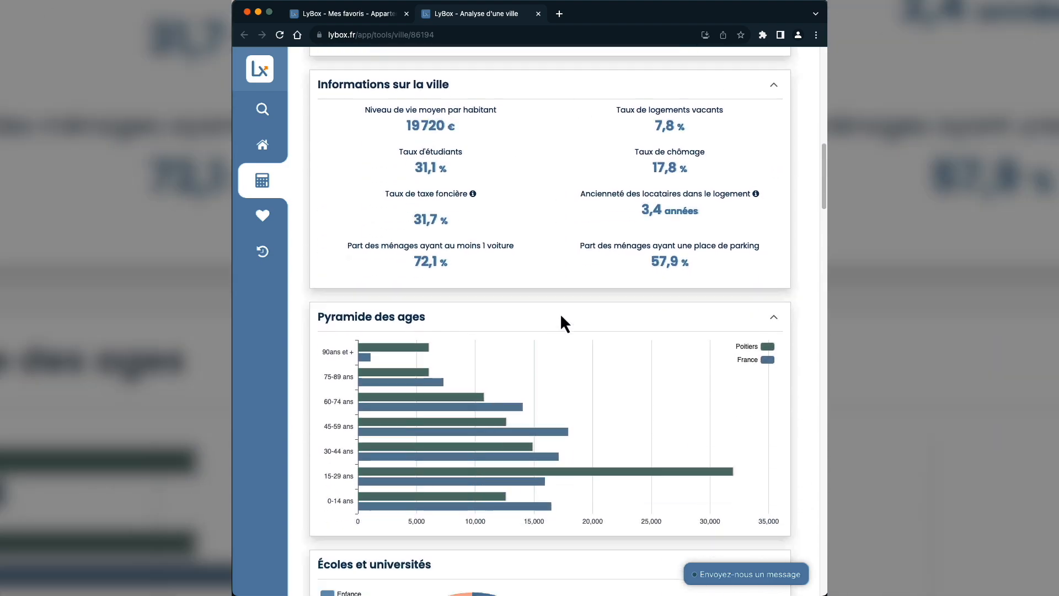
- Examine the Poitiers schools and universities, household sizes, growth in the number of businesses and personal services
scroll(563, 320, "down", 7)
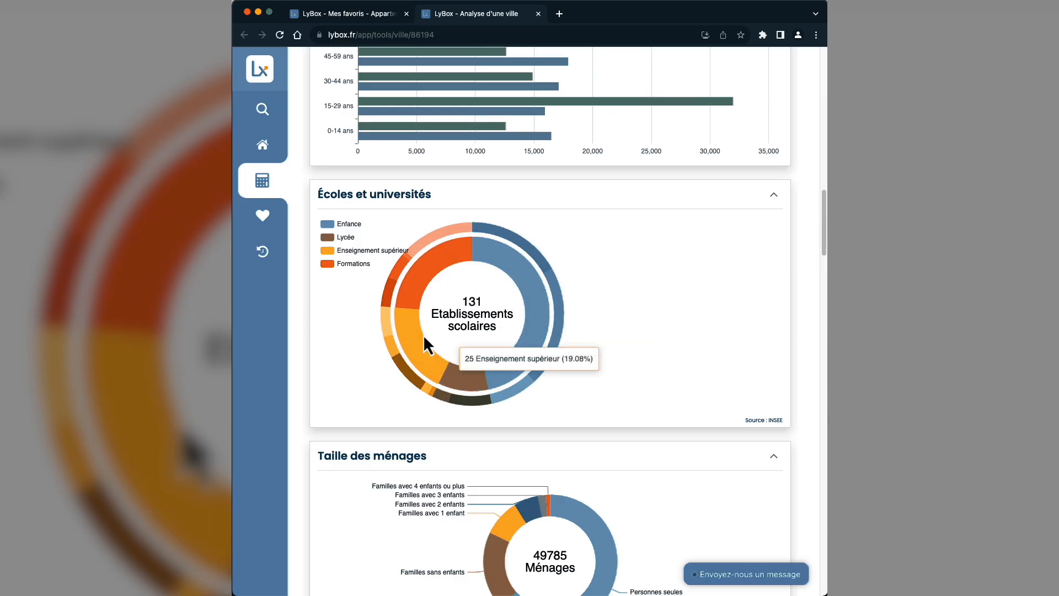
scroll(558, 331, "down", 3)
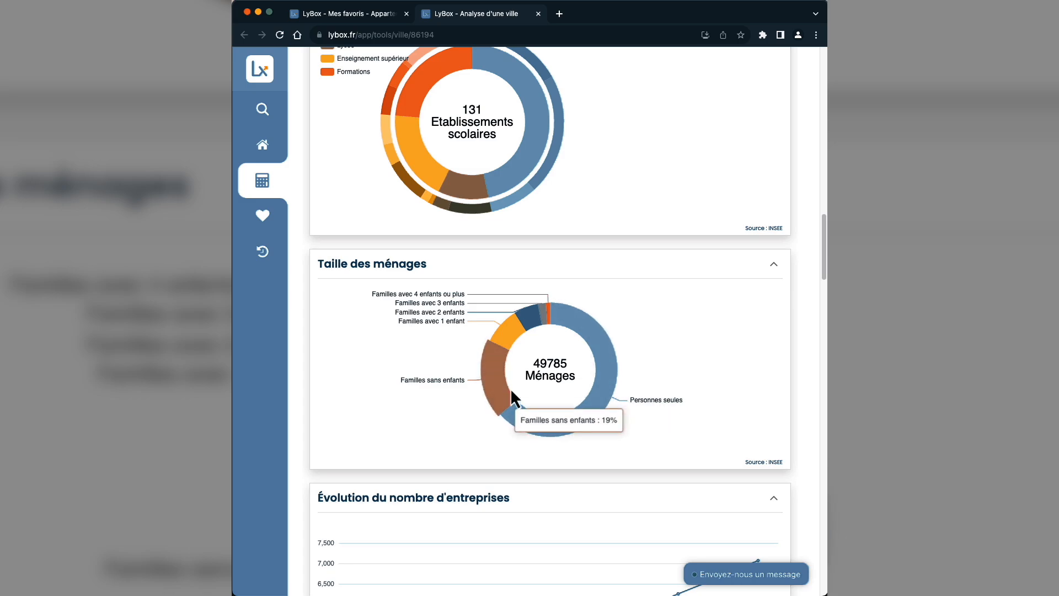
scroll(606, 386, "down", 3)
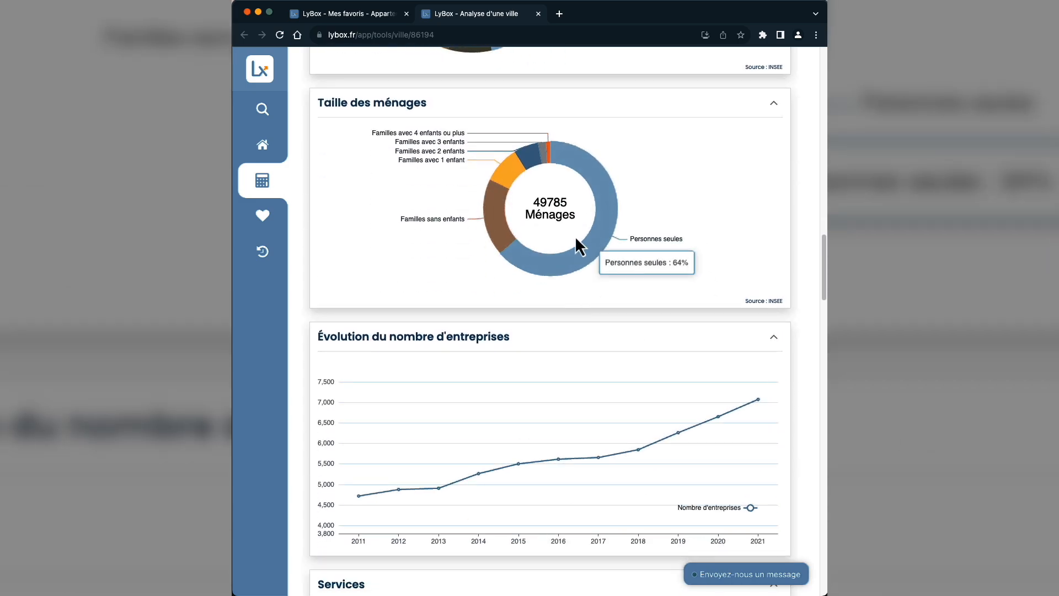
scroll(623, 226, "down", 2)
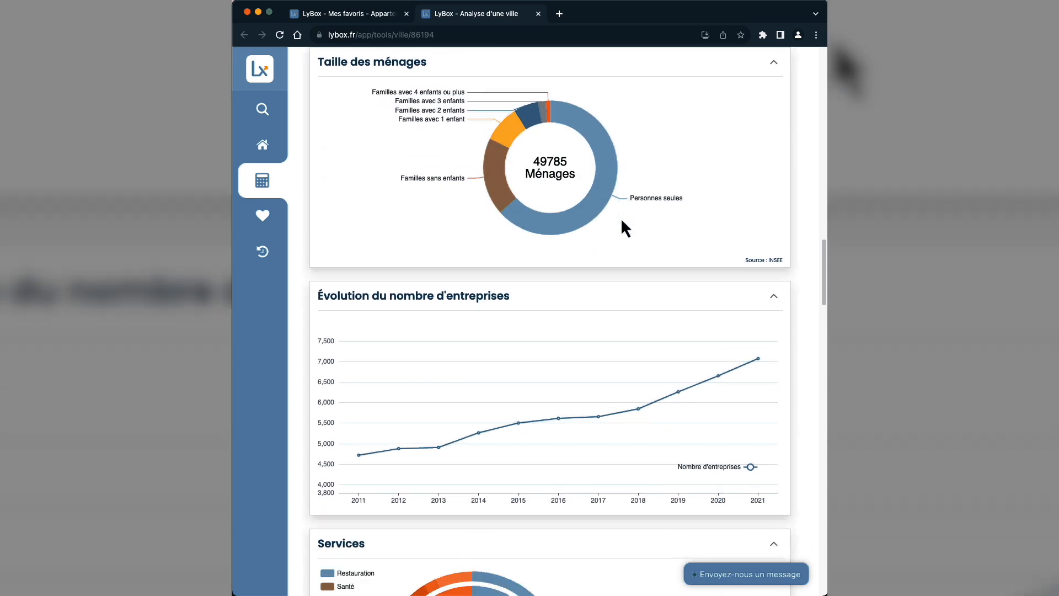
scroll(557, 326, "down", 7)
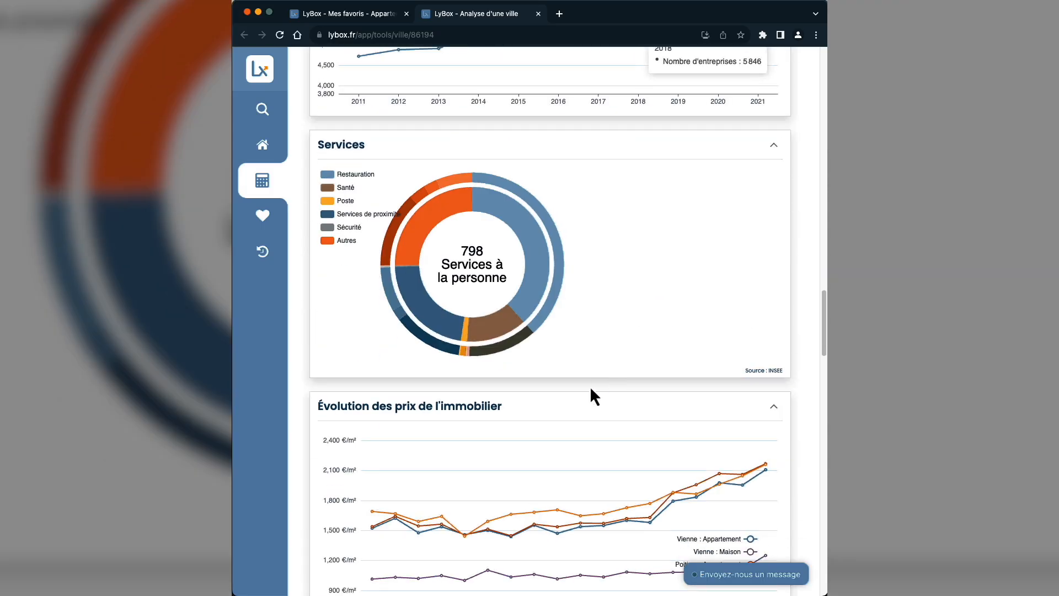
- Examine the property price evolution and the rental market shares of tenants and owners, houses and apartments, and residence types
scroll(659, 278, "down", 4)
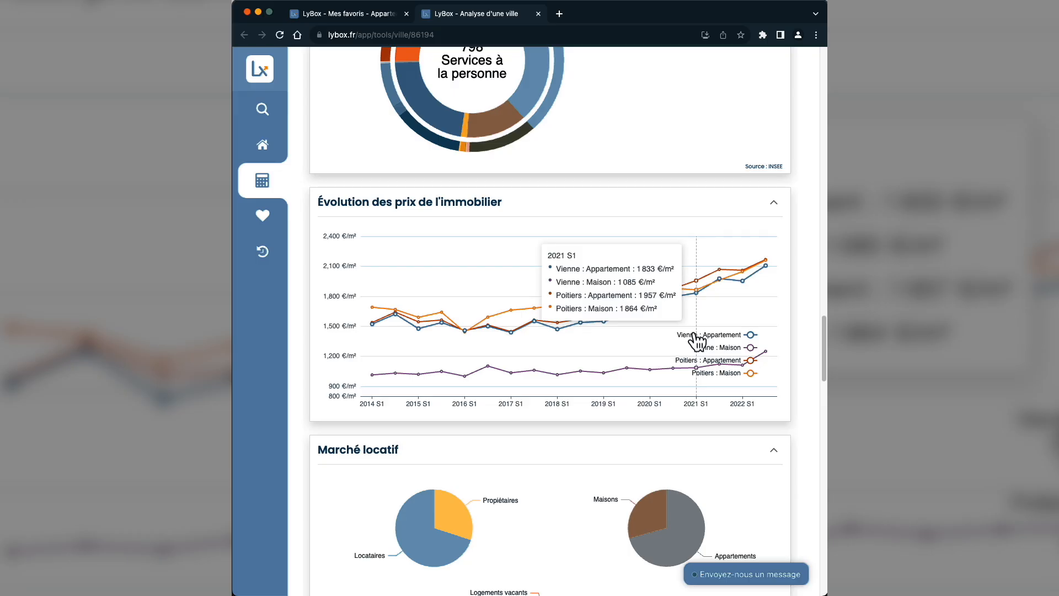
scroll(693, 312, "down", 3)
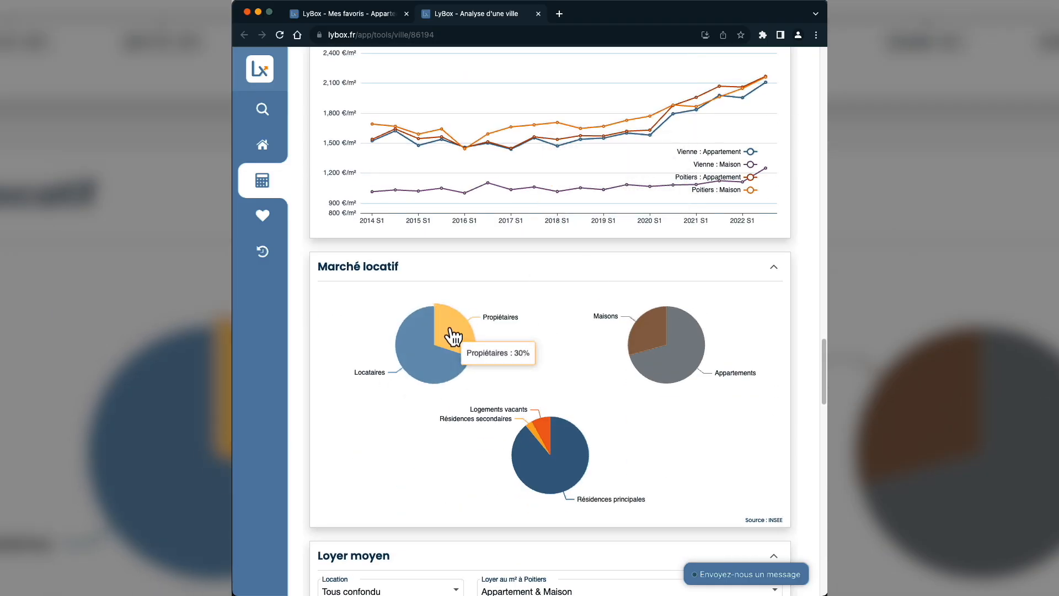
mouse_move(430, 379)
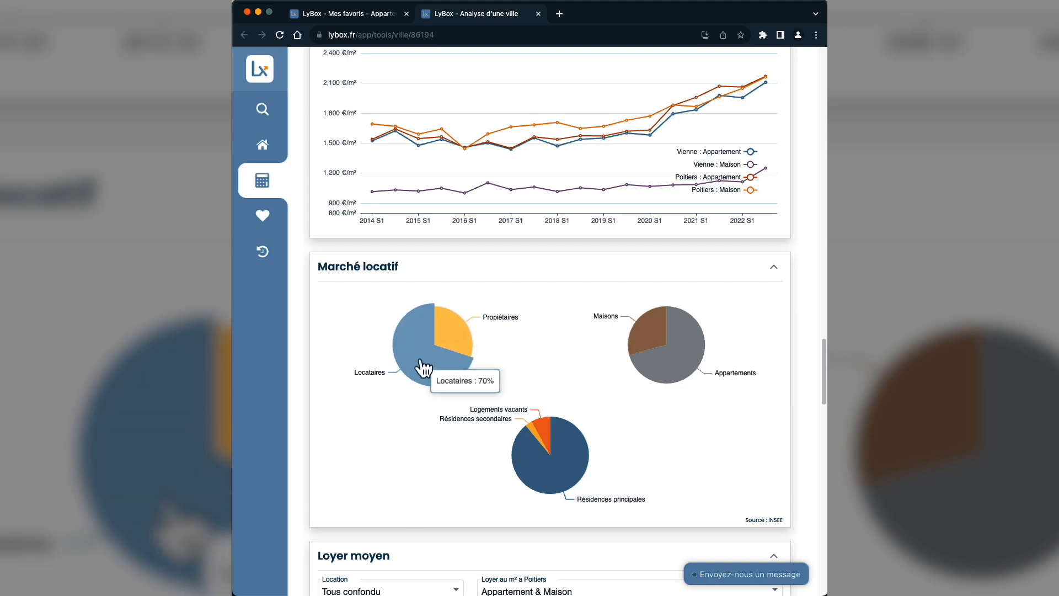
mouse_move(688, 369)
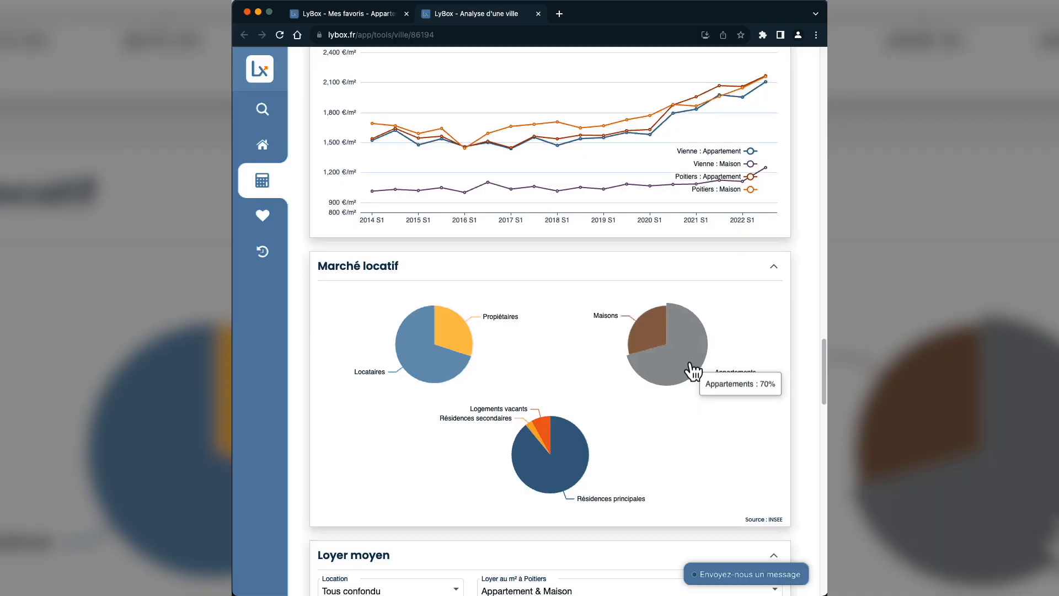
scroll(689, 370, "down", 2)
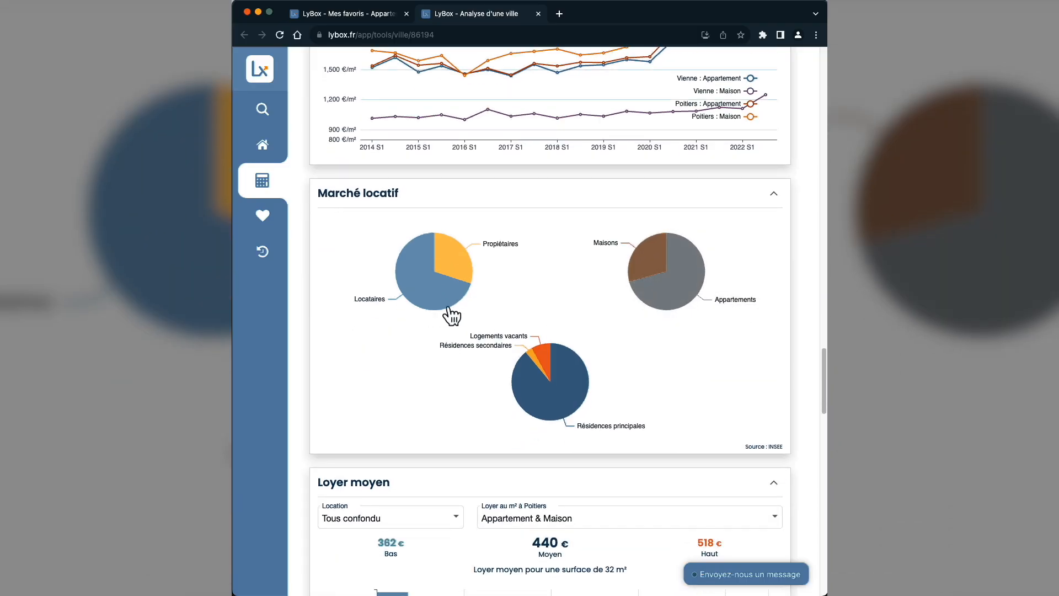
scroll(451, 315, "down", 2)
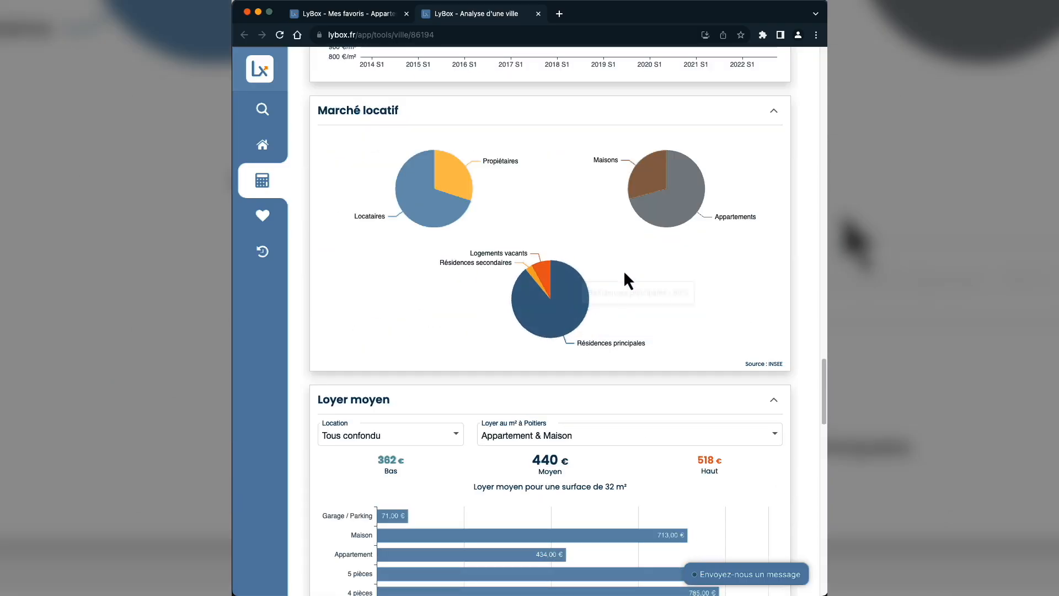
- Filter the average rent in Poitiers to the Meublé rental type and the 2 pièces meublé category
scroll(623, 270, "down", 3)
left_click(342, 246)
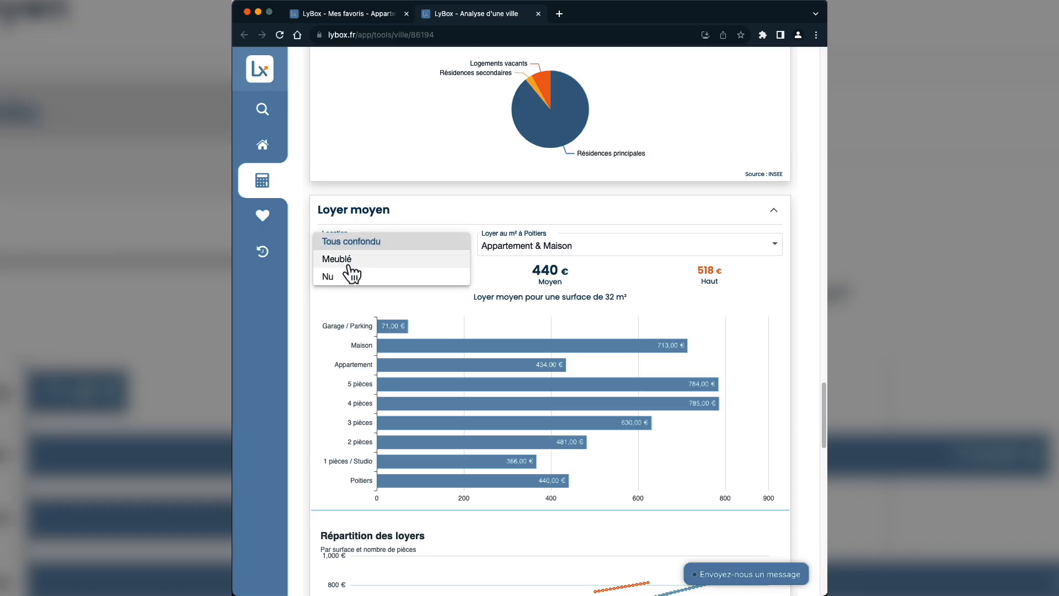
left_click(348, 259)
left_click(527, 250)
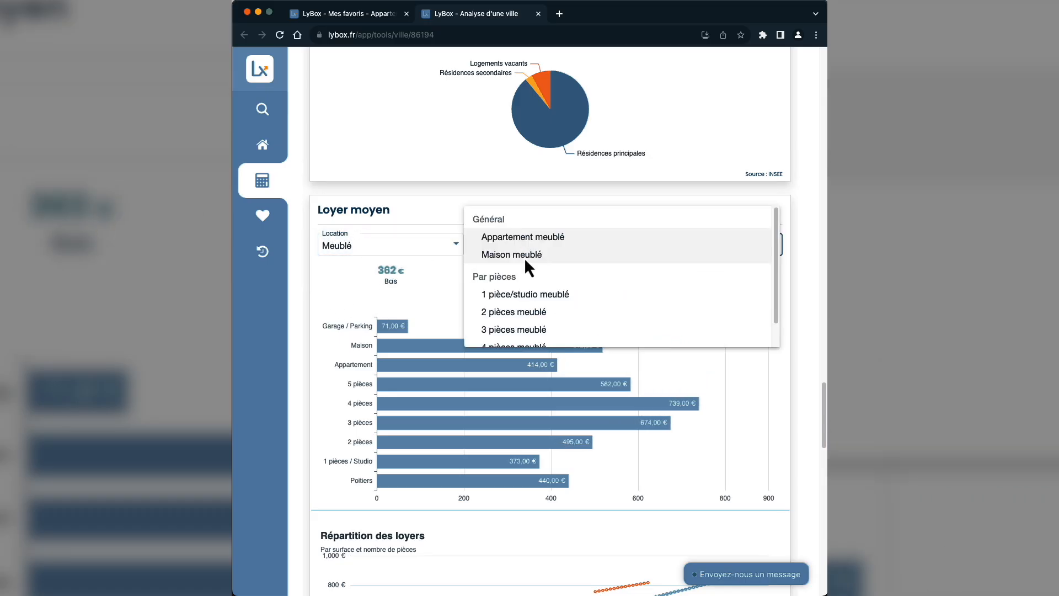
scroll(488, 292, "down", 1)
left_click(505, 290)
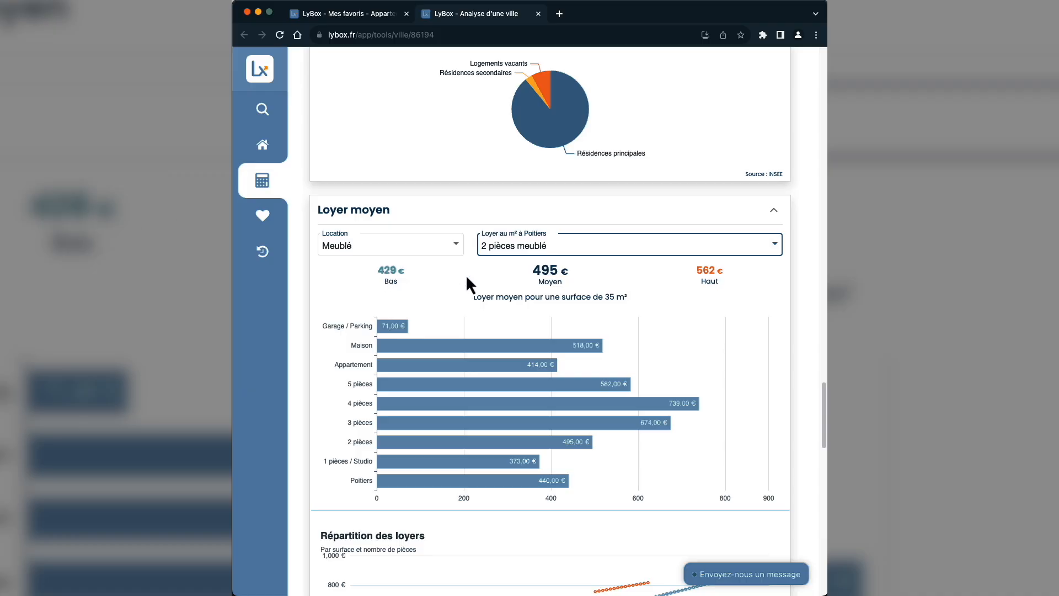
- Examine the average rents by property type, the rent distribution by surface, the rental tension gauges and the useful links
scroll(579, 304, "down", 2)
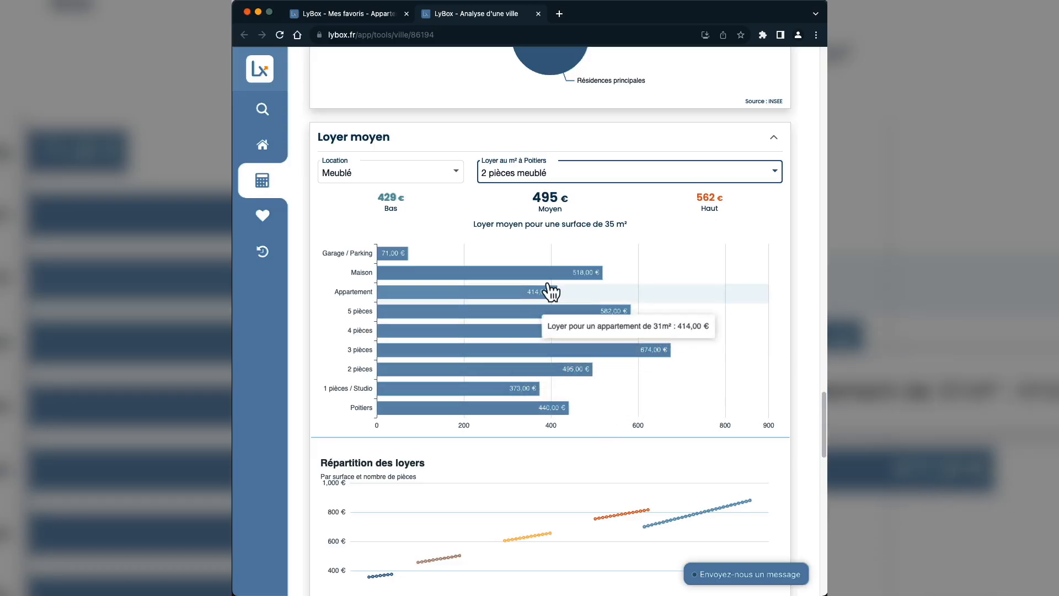
scroll(513, 314, "down", 7)
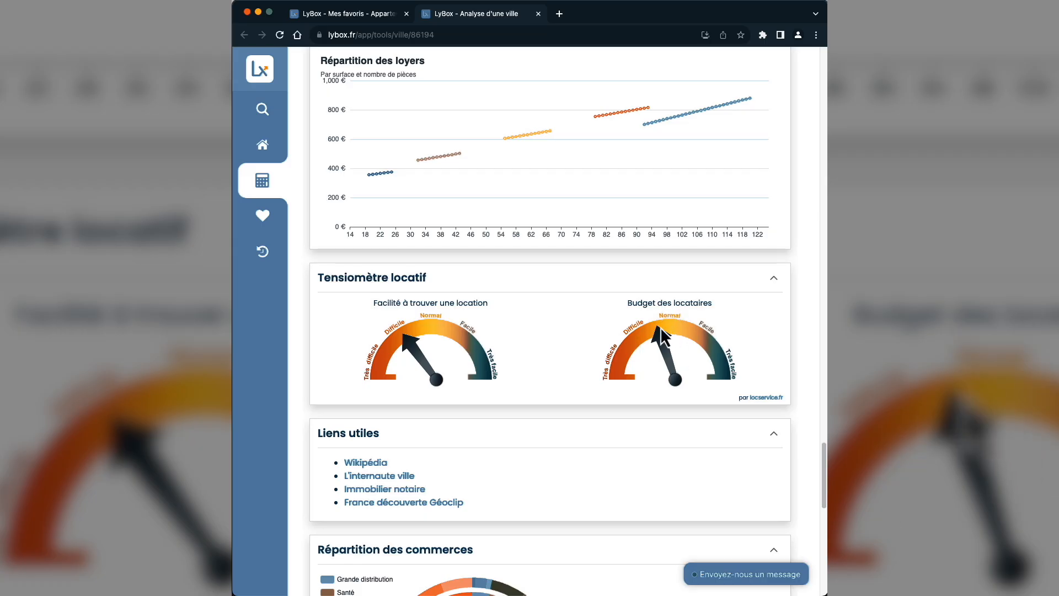
scroll(648, 342, "down", 2)
scroll(647, 339, "down", 1)
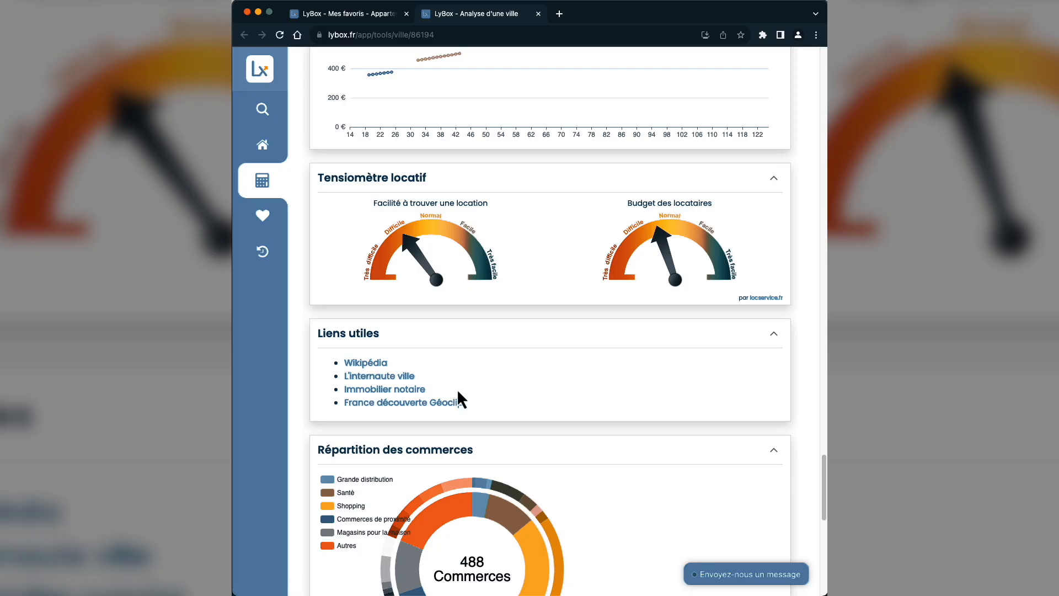
- Examine the breakdown of shops, the housing typology by number of rooms, and the tourism and transport establishments
scroll(516, 394, "down", 3)
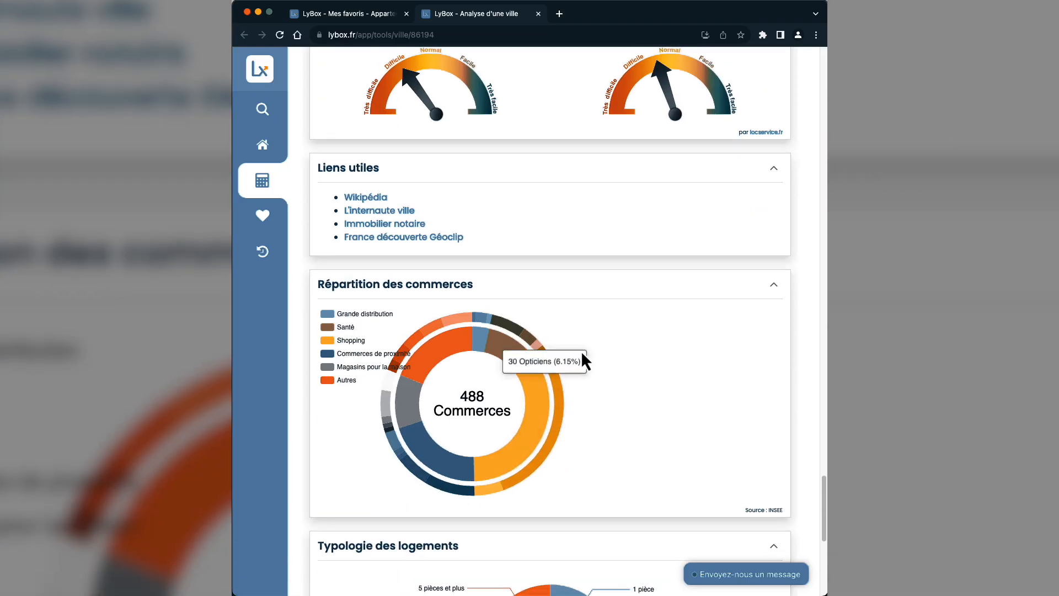
scroll(581, 360, "down", 4)
scroll(594, 210, "down", 2)
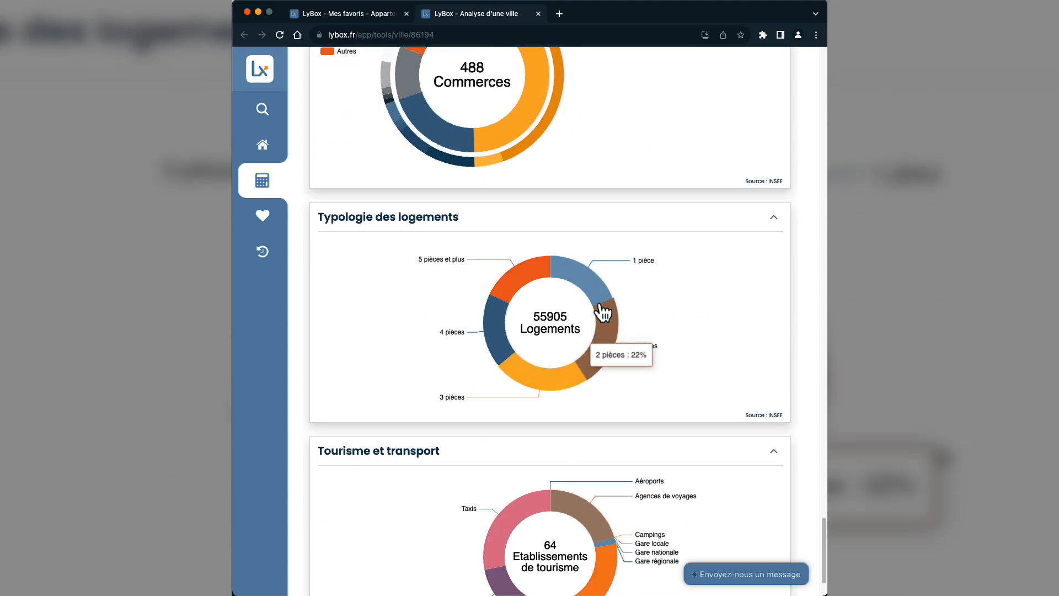
mouse_move(579, 277)
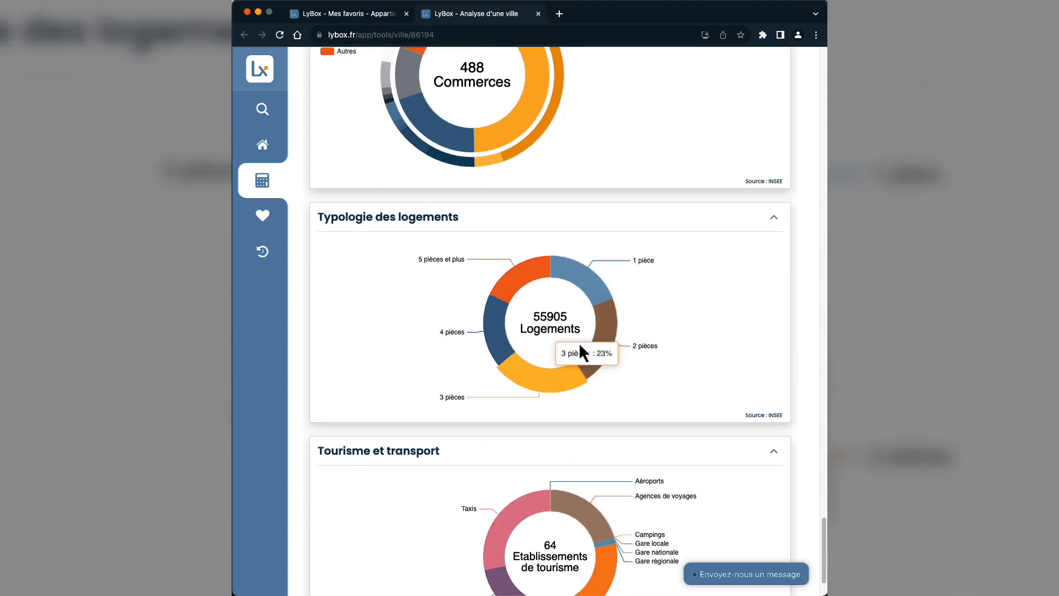
mouse_move(556, 382)
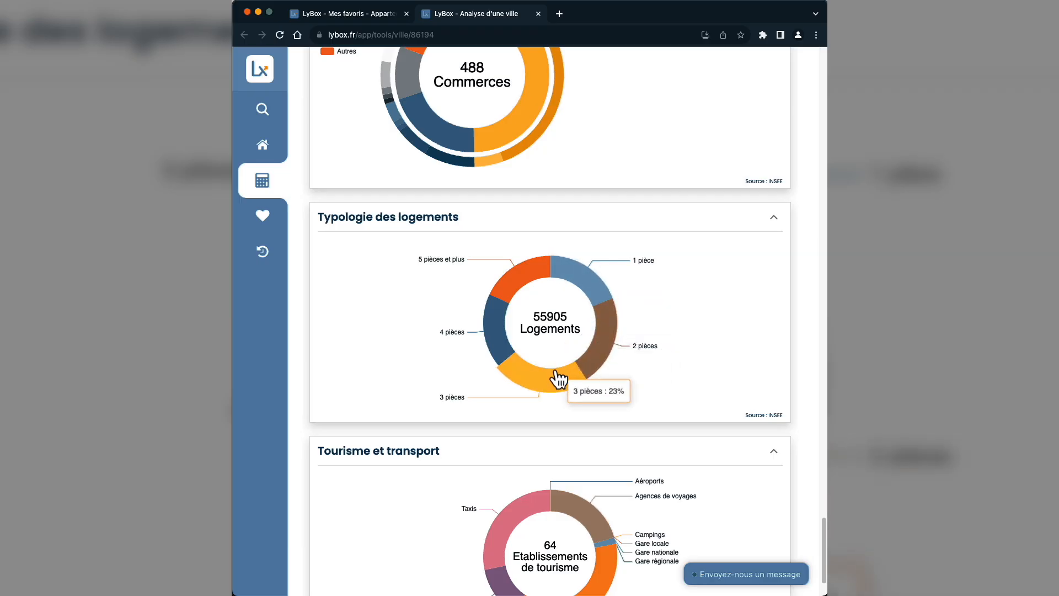
mouse_move(592, 299)
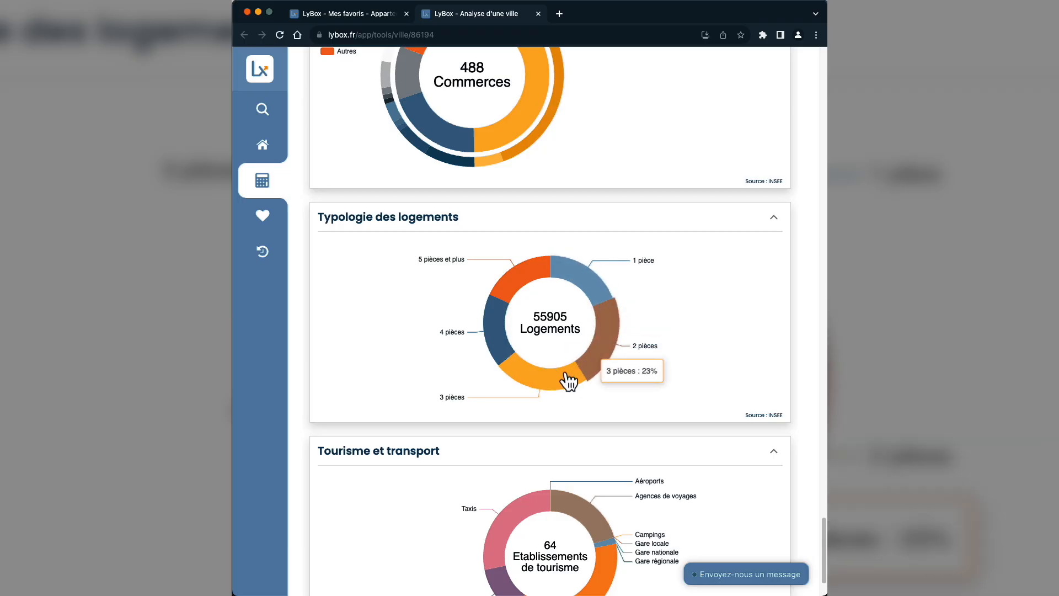
scroll(694, 294, "down", 1)
scroll(692, 290, "down", 1)
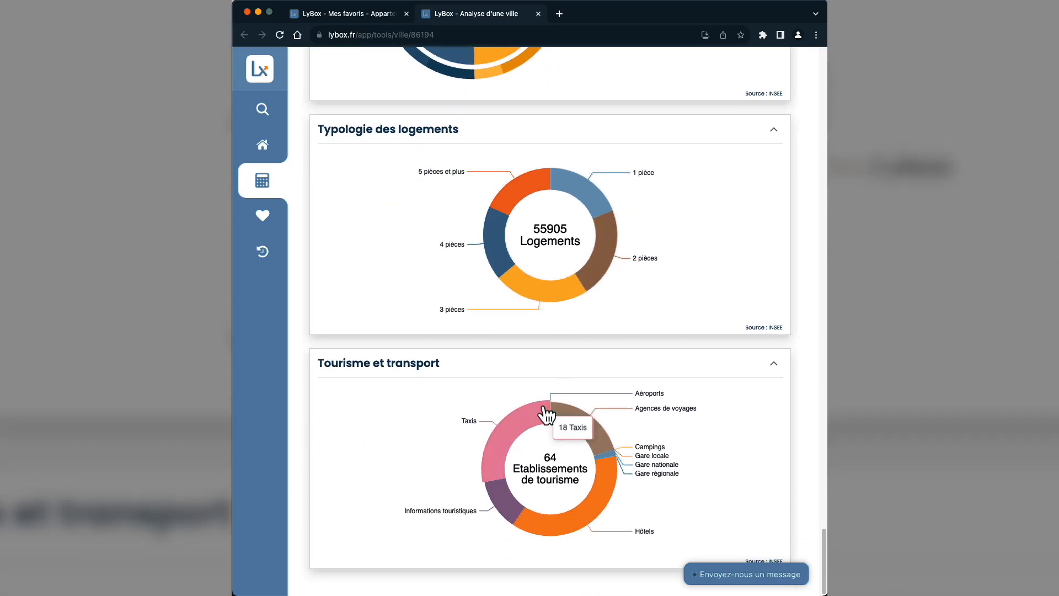
- Start a new property search with advanced filters and set its location to Poitiers (86000)
scroll(624, 449, "up", 13)
scroll(610, 375, "up", 20)
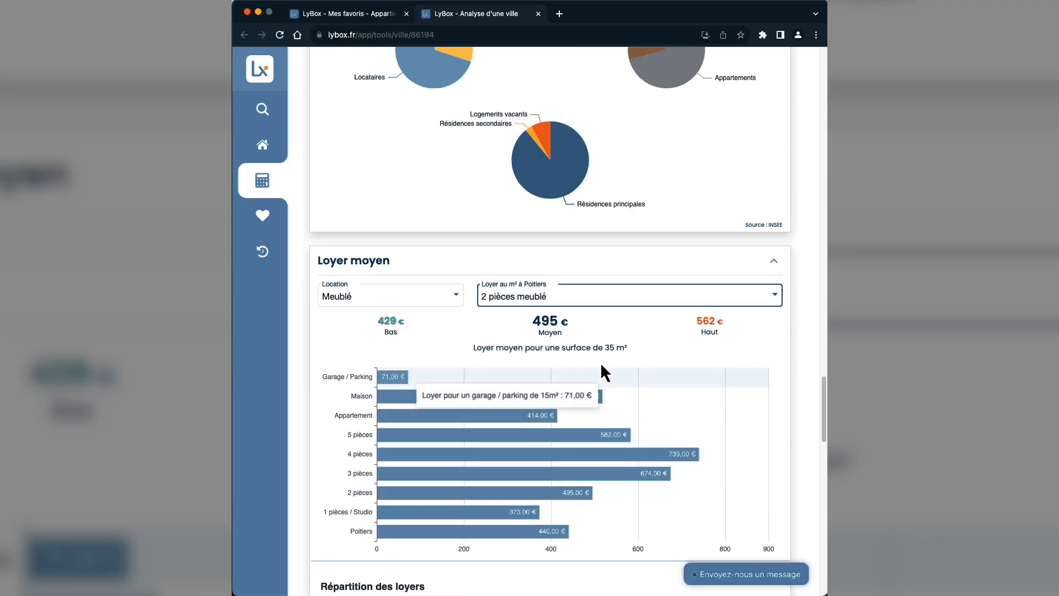
scroll(600, 346, "up", 15)
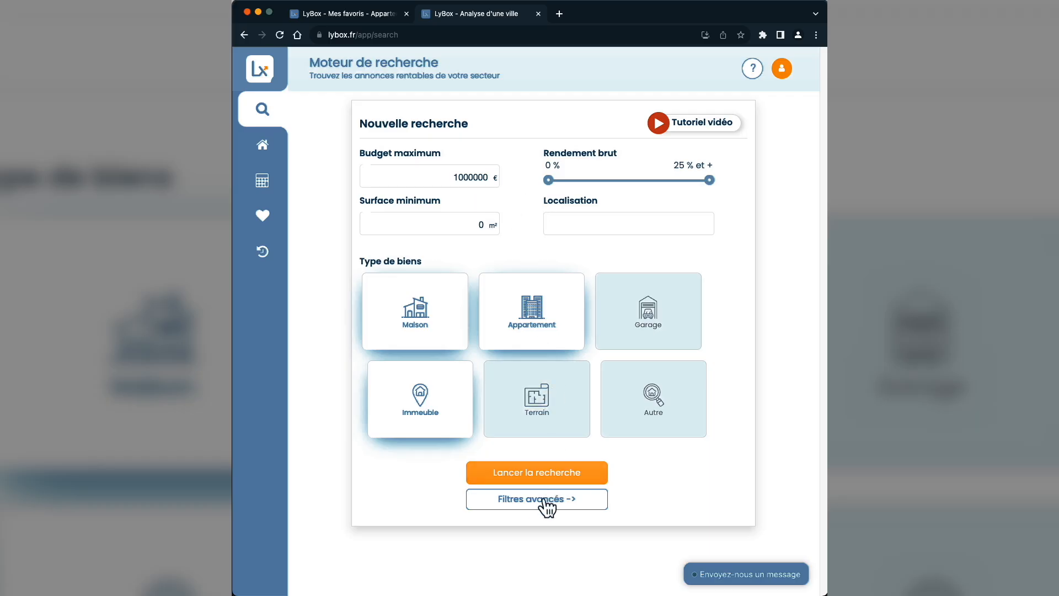
left_click(544, 500)
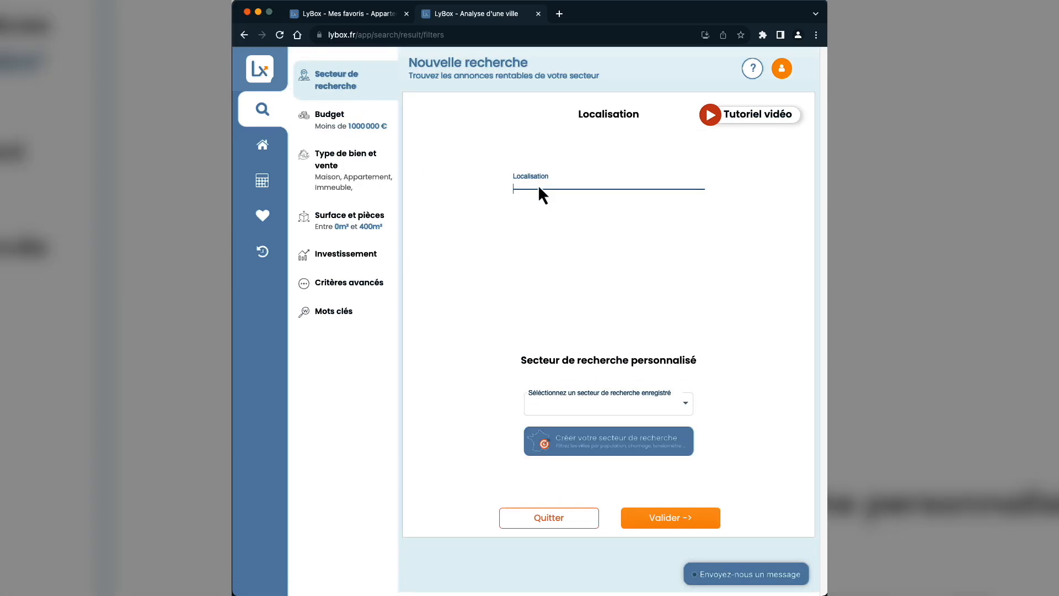
type("Poitiers")
left_click(531, 210)
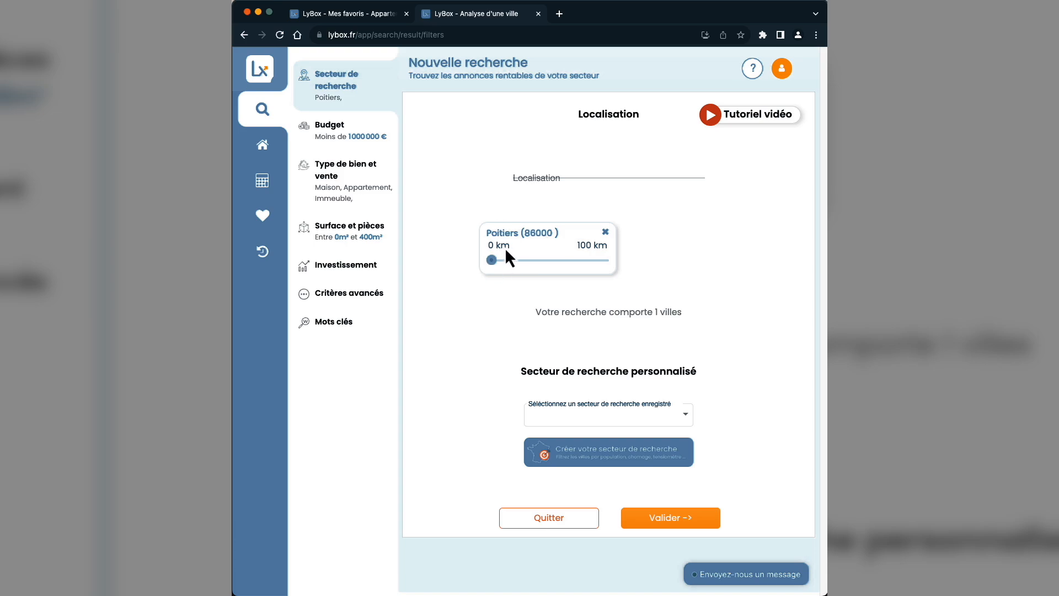
- Set the maximum budget of the property search to 200000 €
left_click(341, 138)
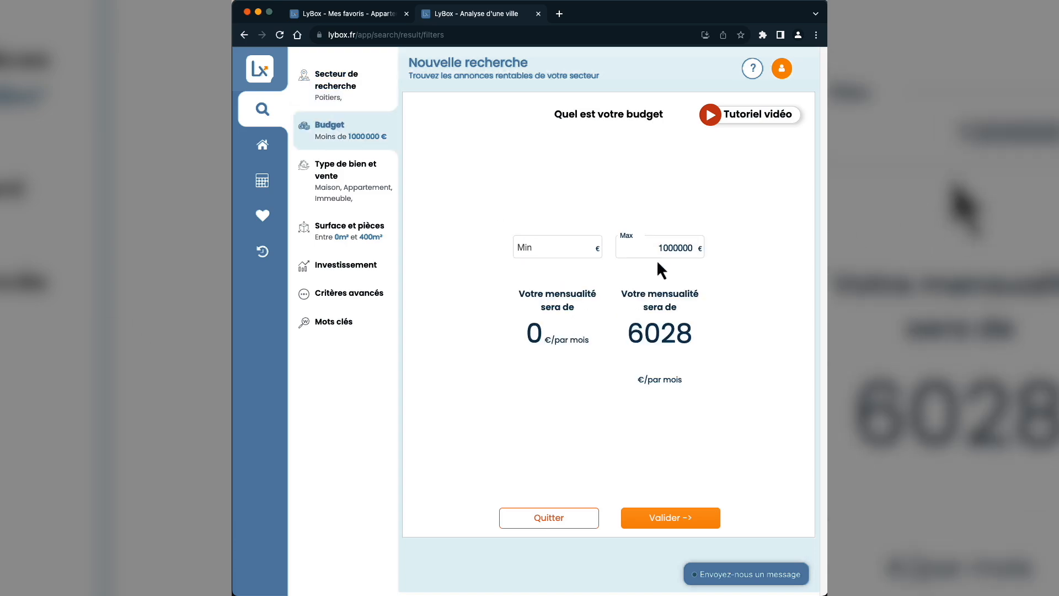
double_click(675, 248)
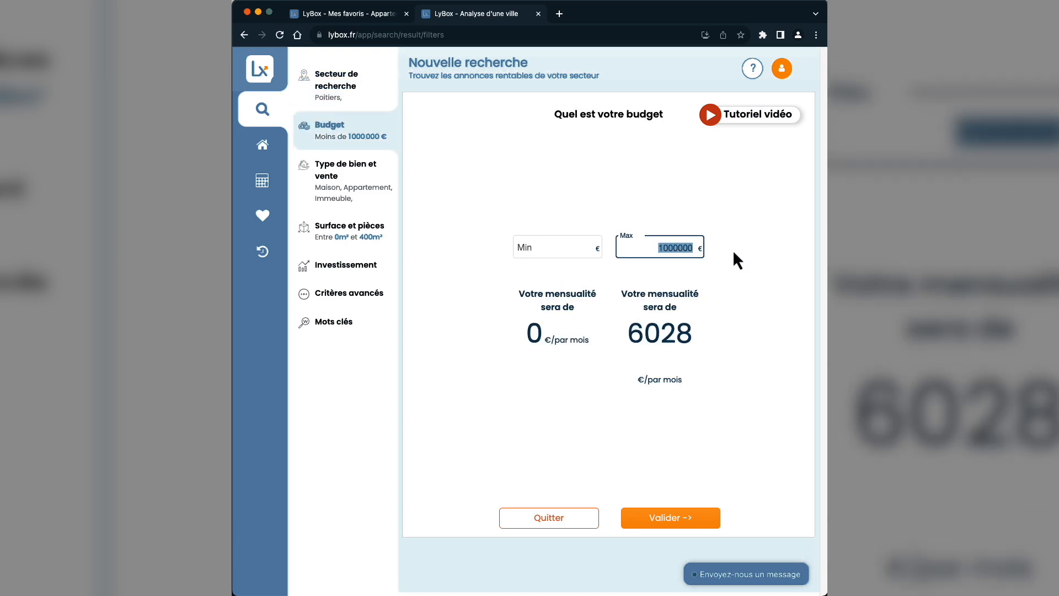
type("200")
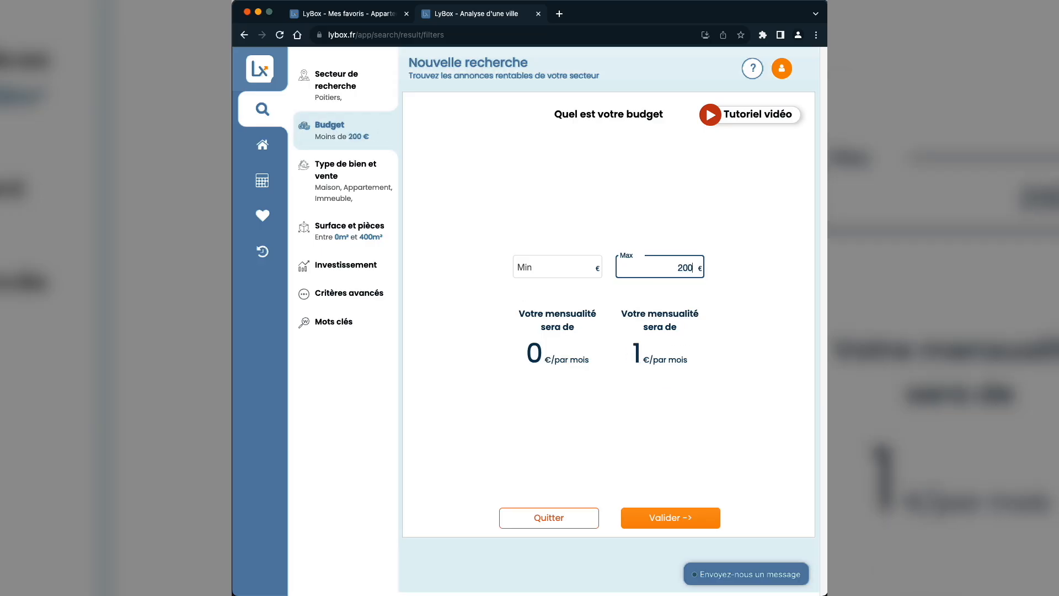
type("000")
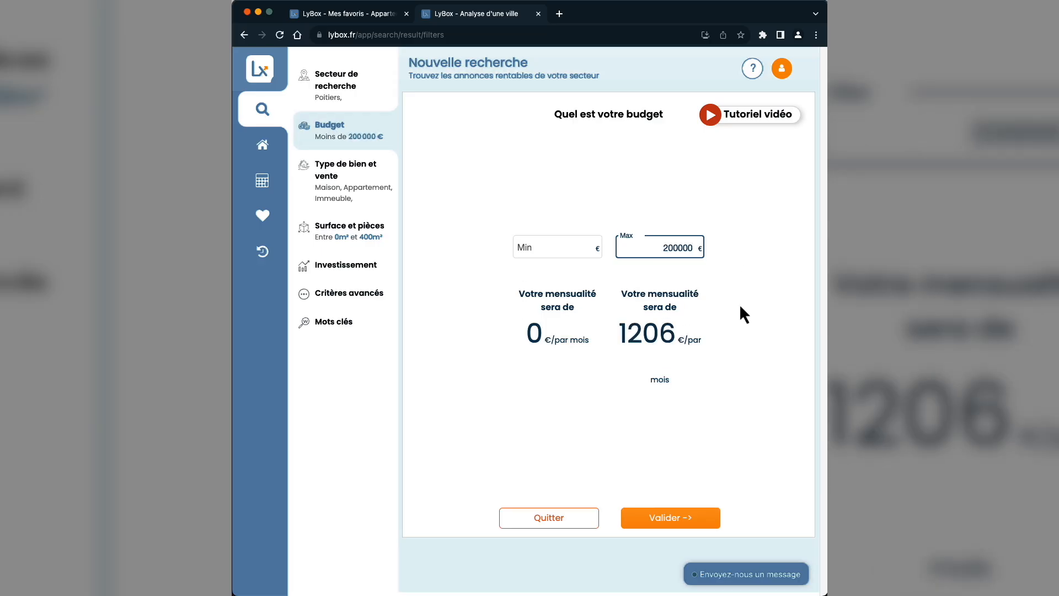
- Remove Maison from the property typology and Neuf from the property types, keeping Appartement, Immeuble and Ancien
left_click(338, 187)
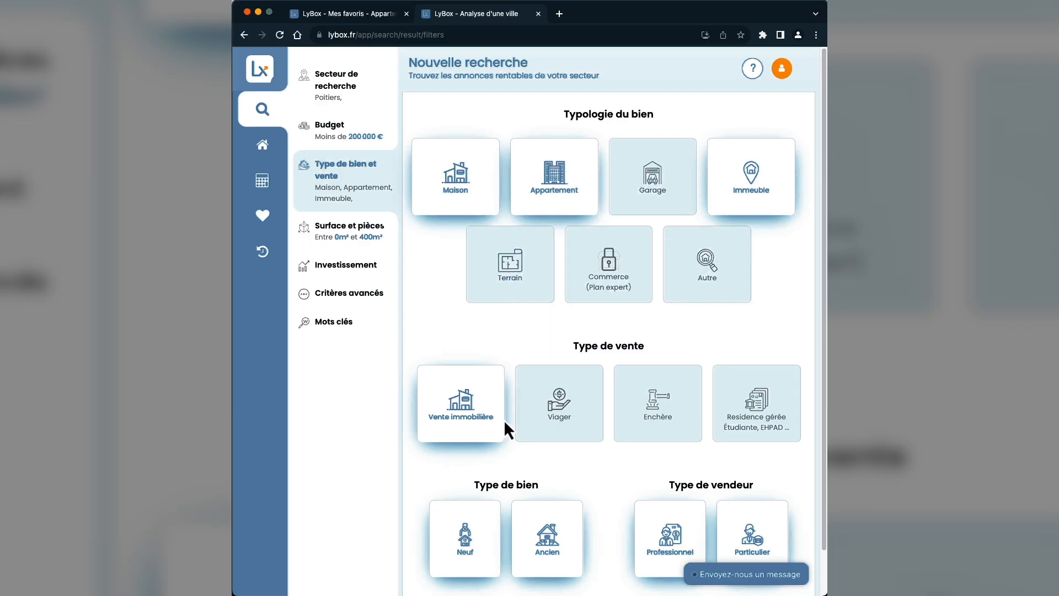
left_click(683, 247)
left_click(645, 284)
left_click(478, 180)
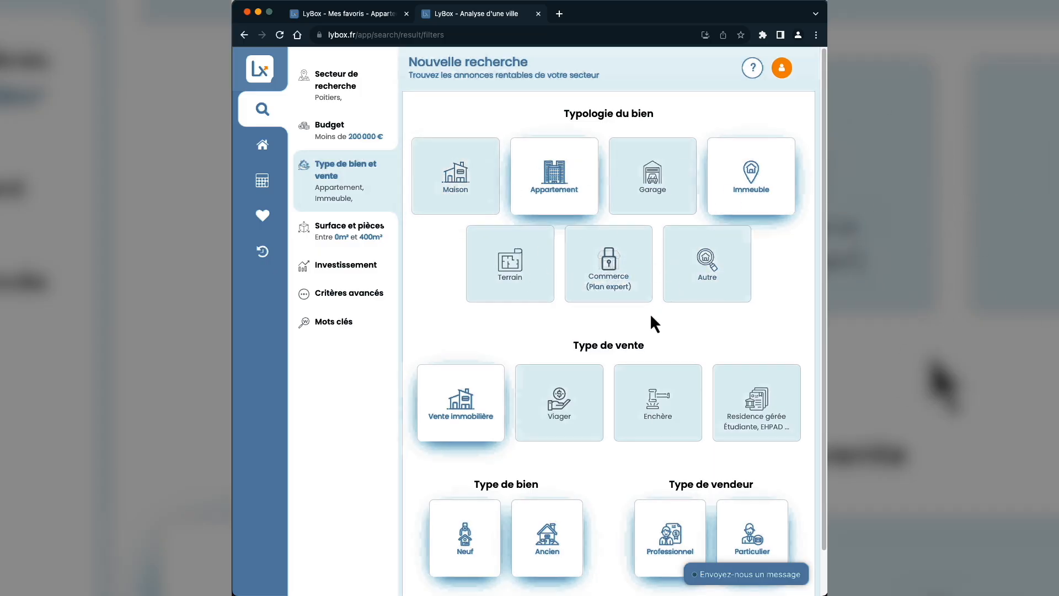
scroll(650, 317, "down", 1)
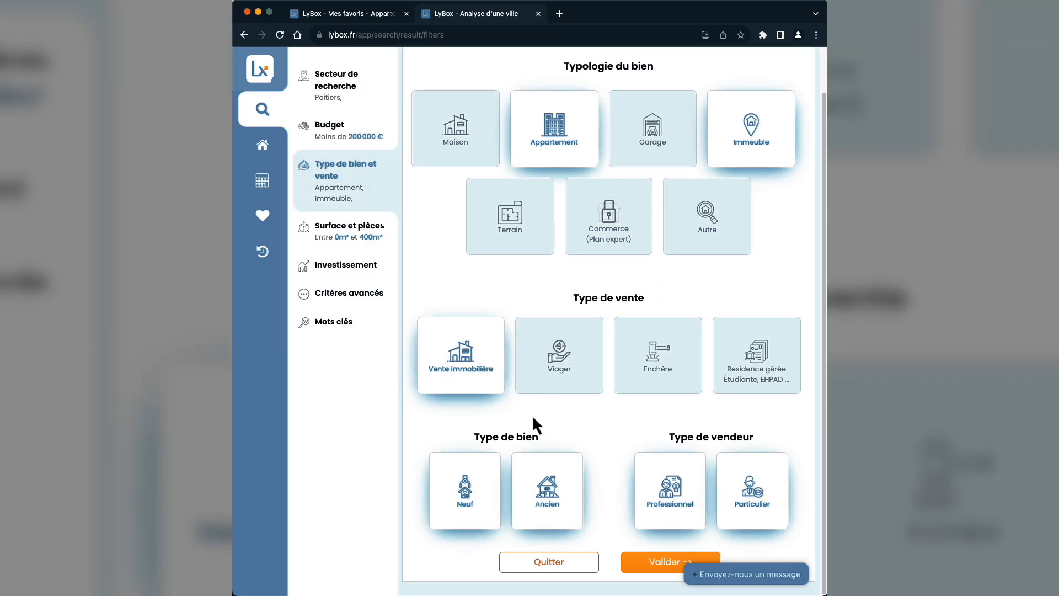
left_click(467, 490)
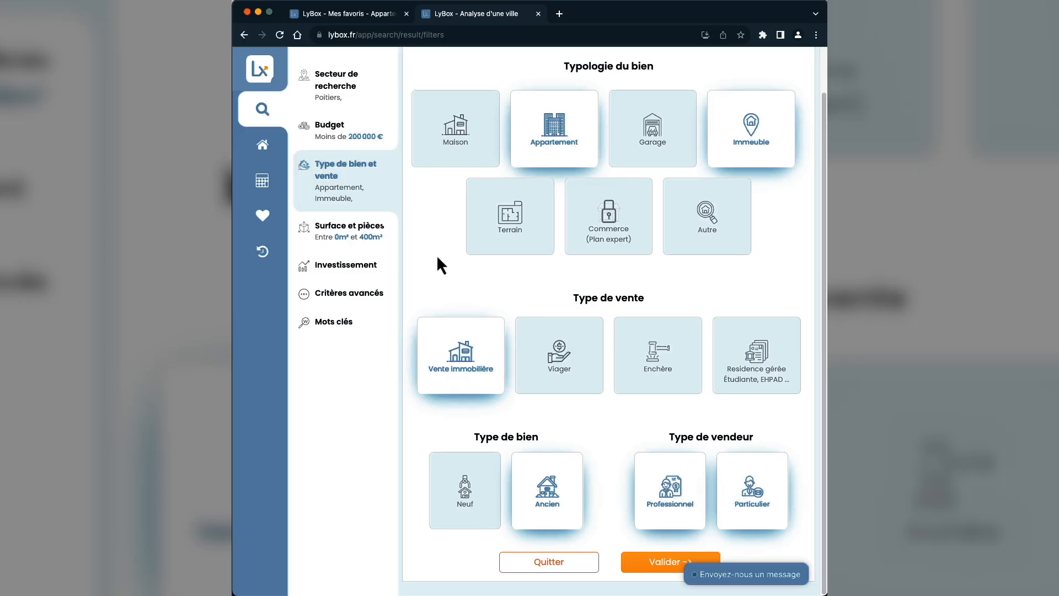
- Limit the price per m² to 2500 €/m², the price difference to at most 0 %, and the gross yield to 5–15 %
left_click(358, 240)
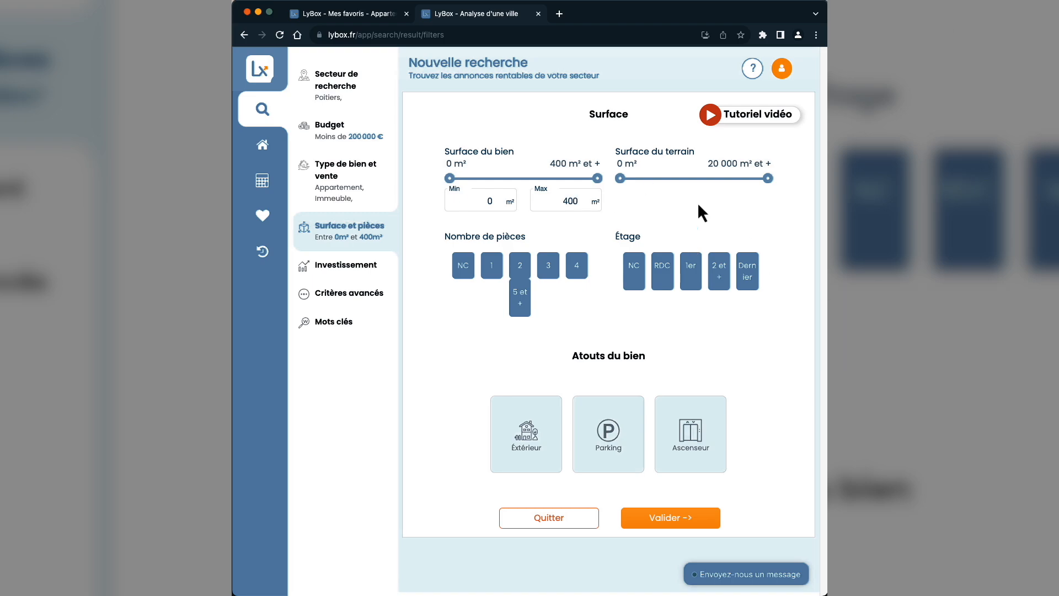
left_click(363, 267)
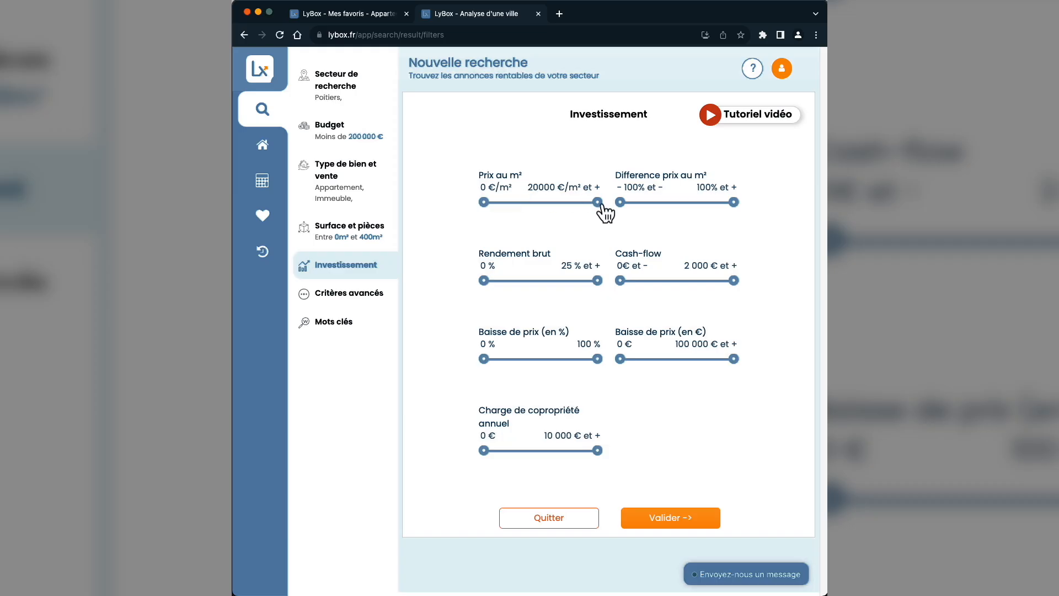
left_click_drag(599, 206, 504, 227)
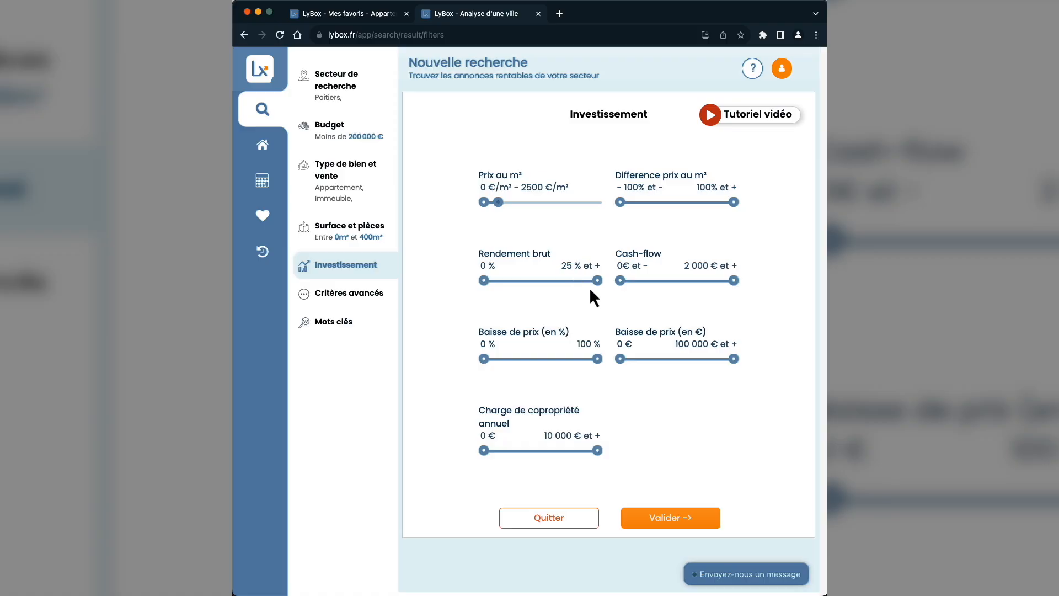
left_click_drag(734, 209, 678, 208)
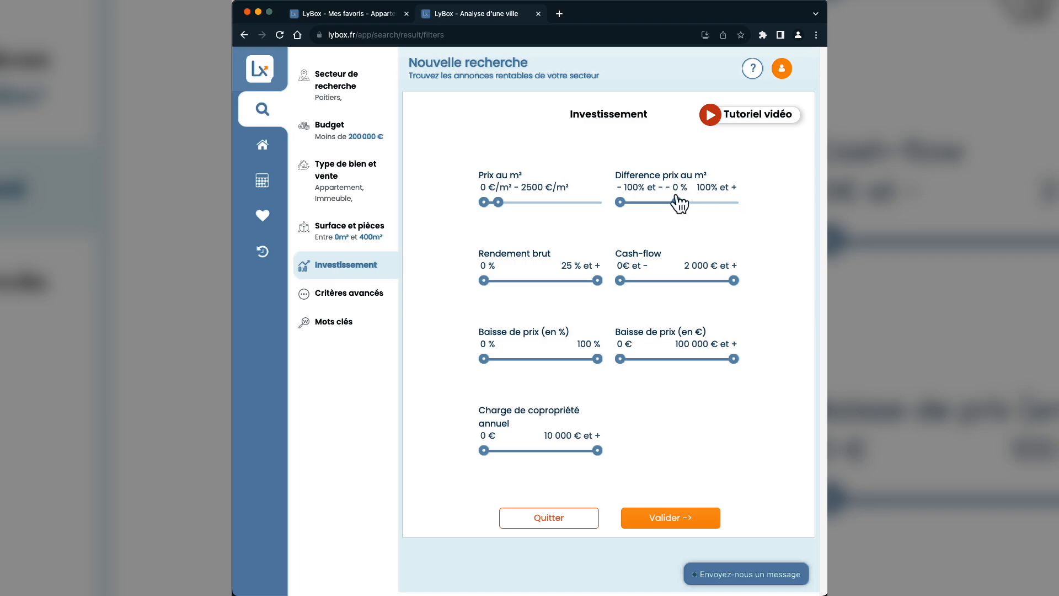
left_click_drag(486, 283, 507, 284)
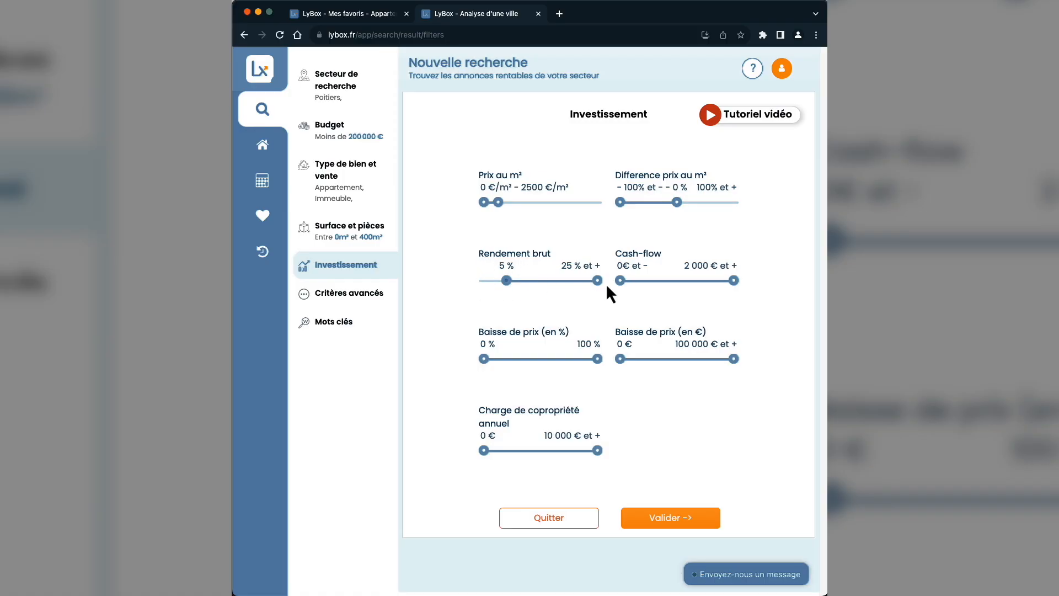
left_click_drag(597, 281, 552, 281)
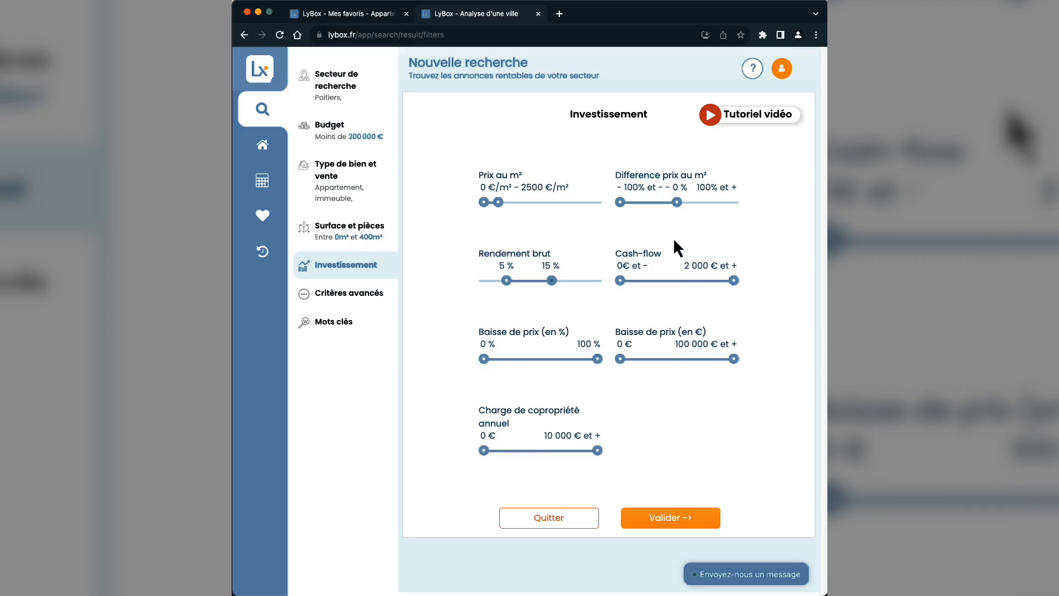
- Exclude properties with a tenant in place in the advanced criteria and run the search without keywords
left_click(345, 296)
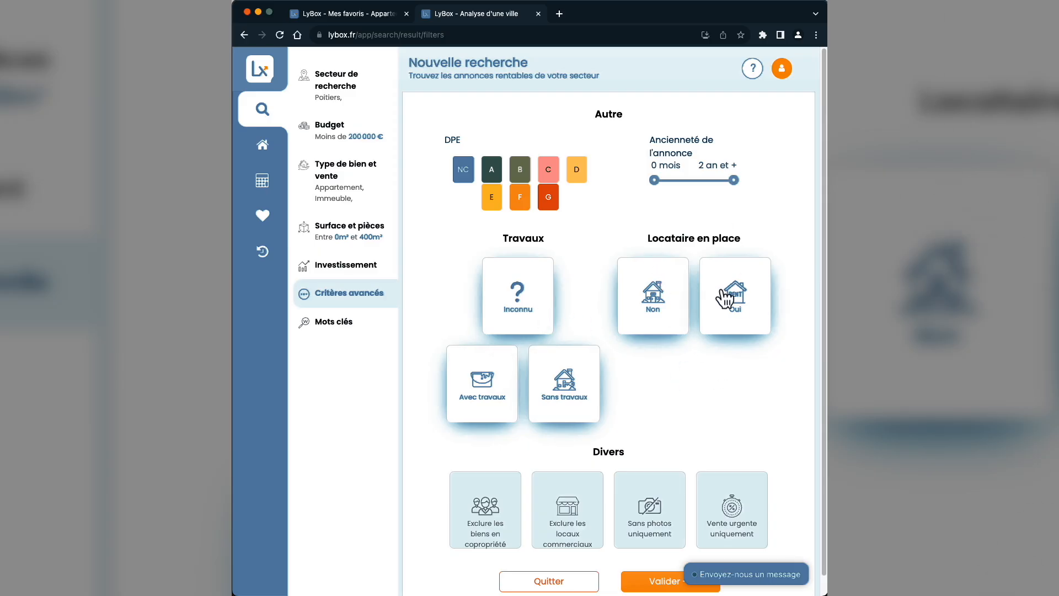
left_click(739, 303)
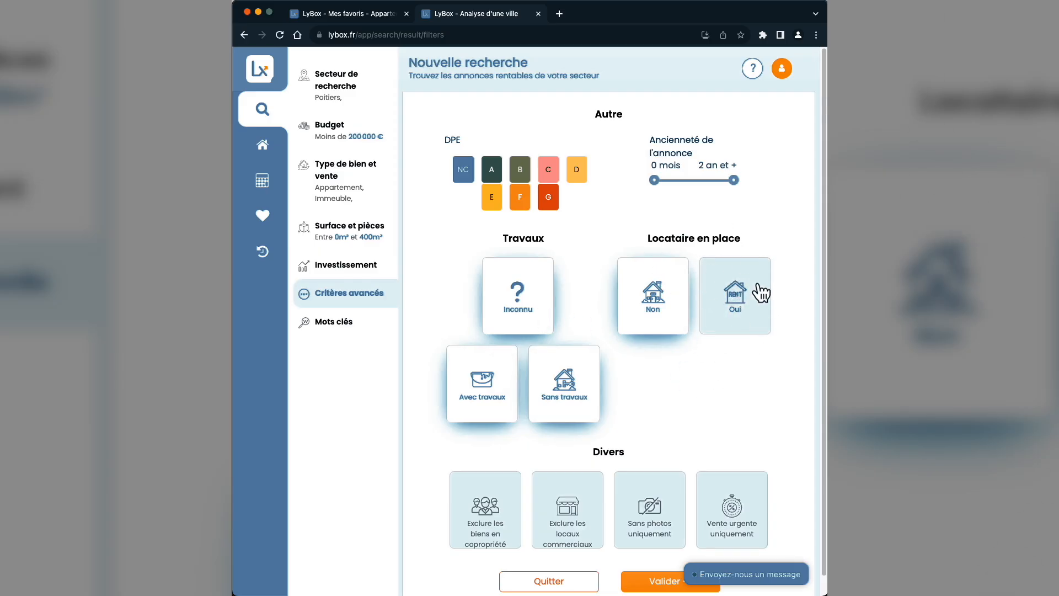
scroll(737, 369, "down", 1)
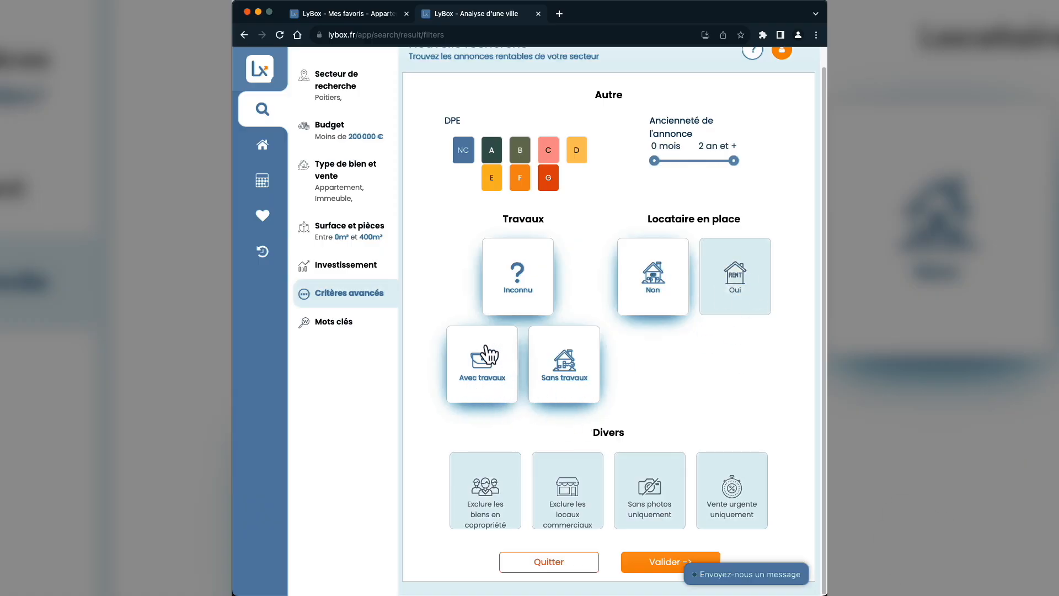
left_click(348, 314)
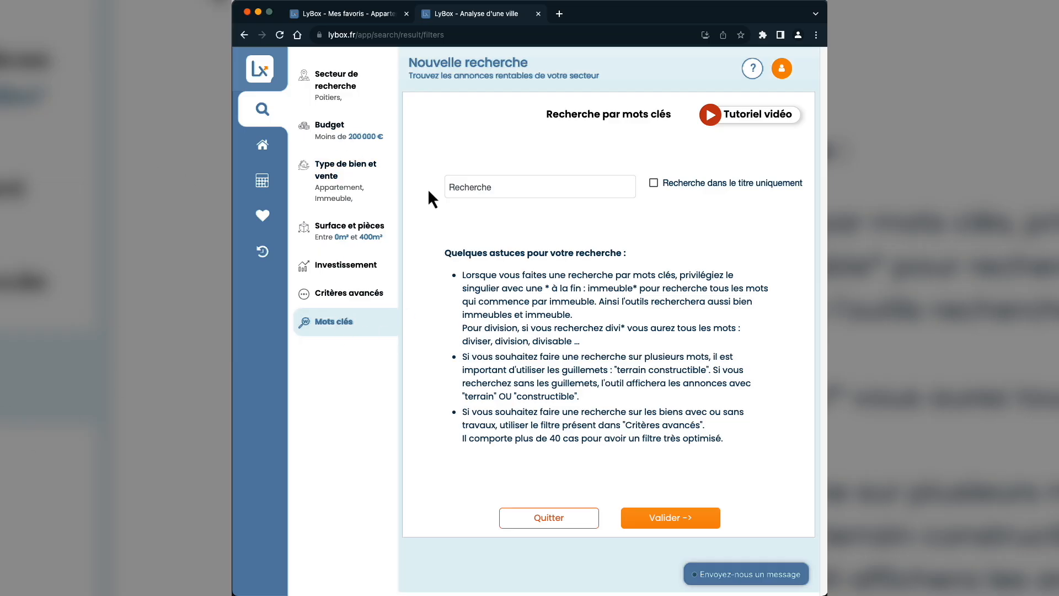
left_click(670, 519)
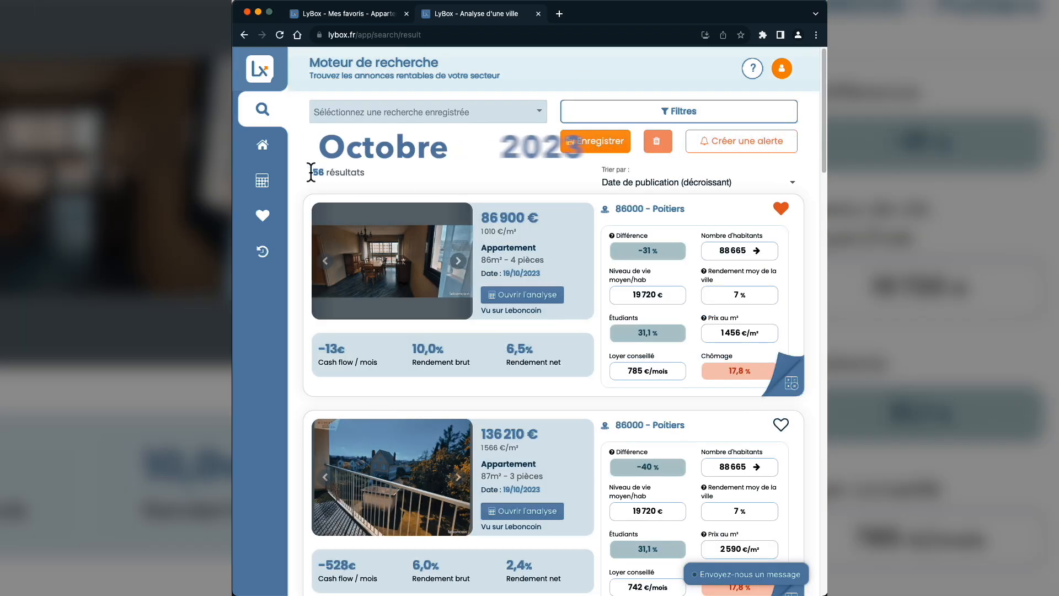
- Look through the Poitiers search results and open the analysis of the 86 900 € four-room apartment
left_click_drag(309, 172, 323, 172)
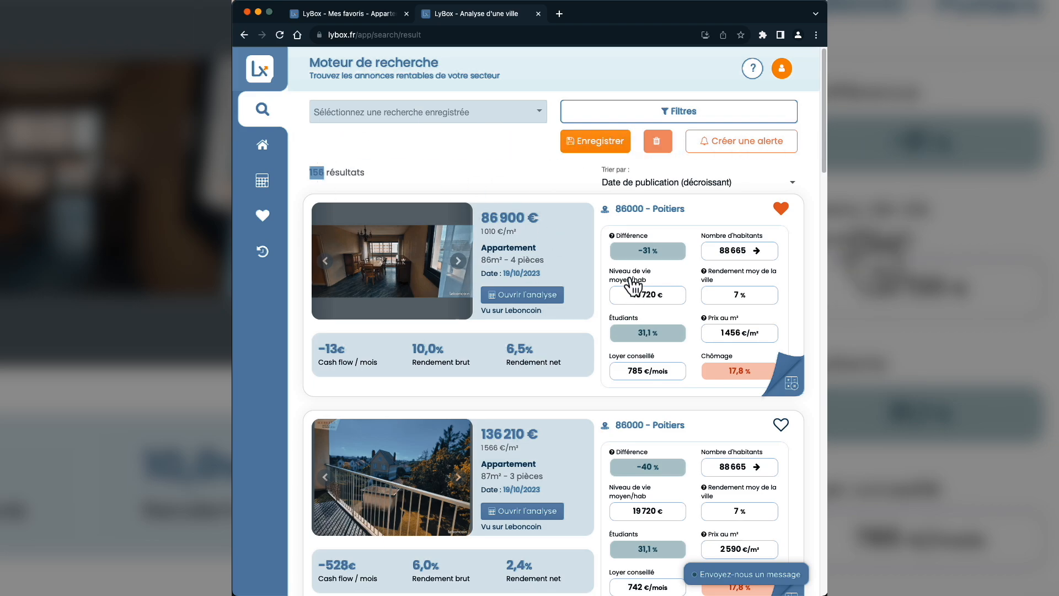
scroll(632, 286, "down", 8)
scroll(619, 293, "up", 8)
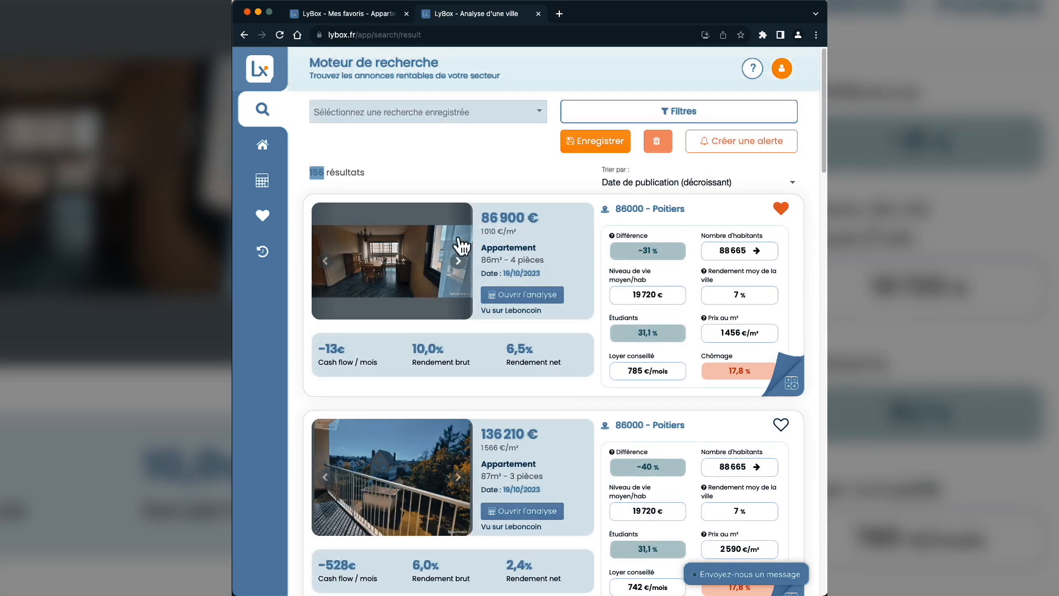
left_click(528, 296)
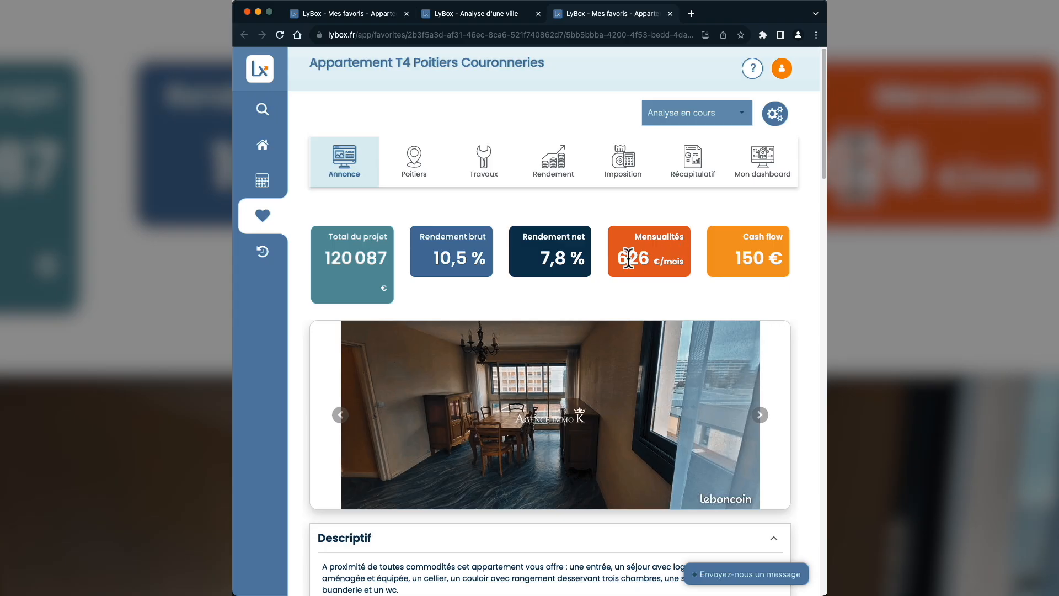
- Examine the apartment's cash flow figure and browse through all its listing photos
left_click_drag(736, 257, 774, 257)
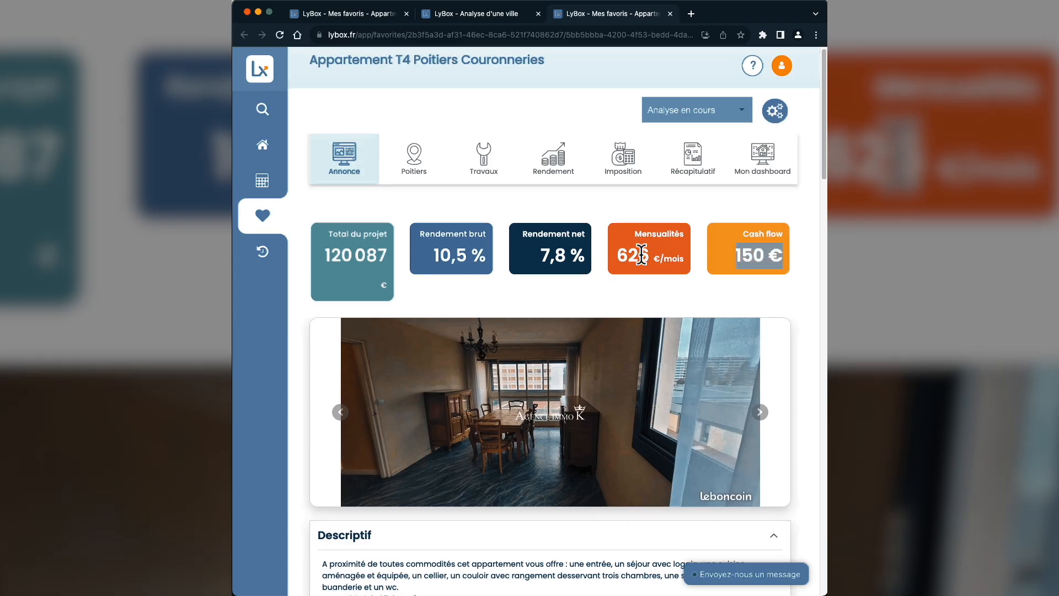
scroll(603, 305, "down", 3)
left_click(760, 287)
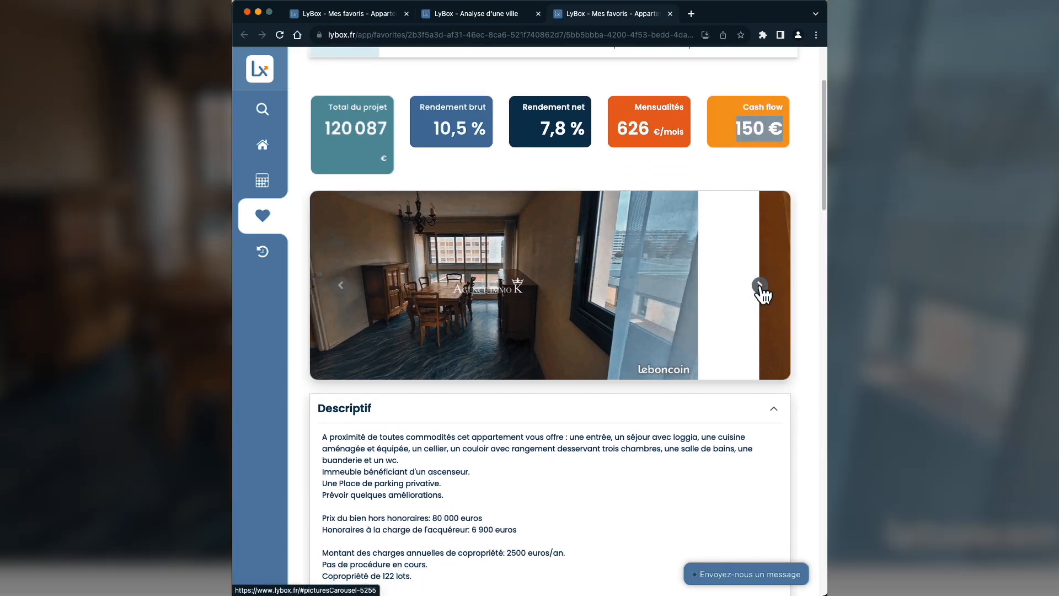
left_click(761, 287)
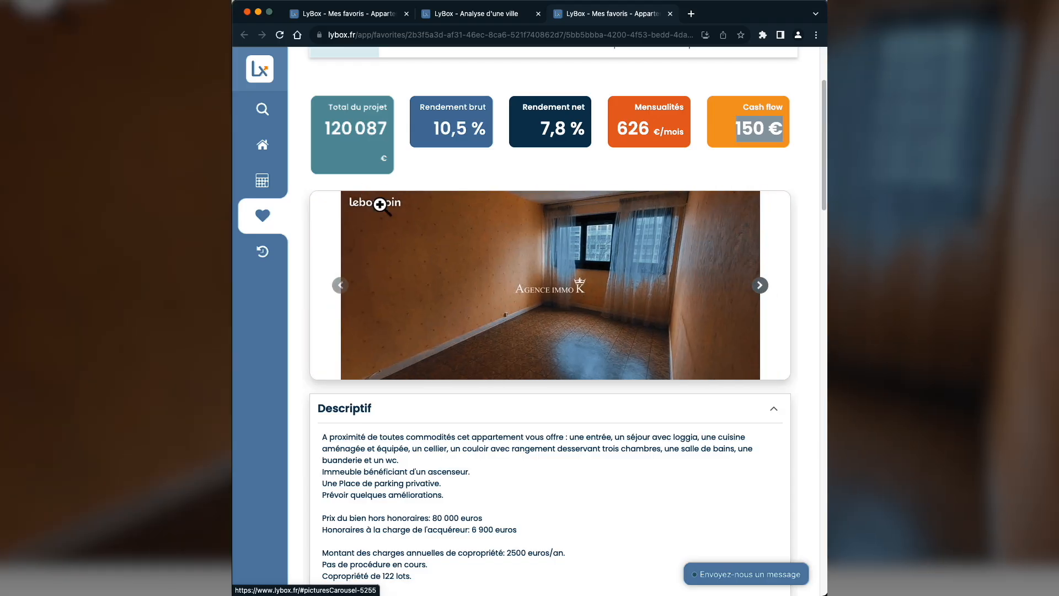
left_click(763, 289)
left_click(762, 288)
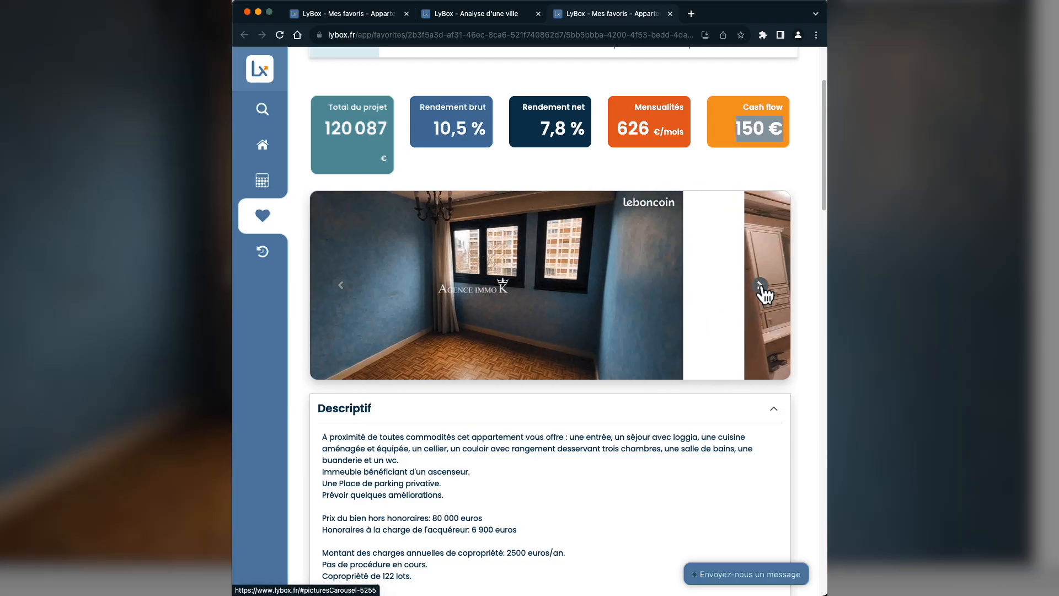
left_click(761, 287)
left_click(760, 286)
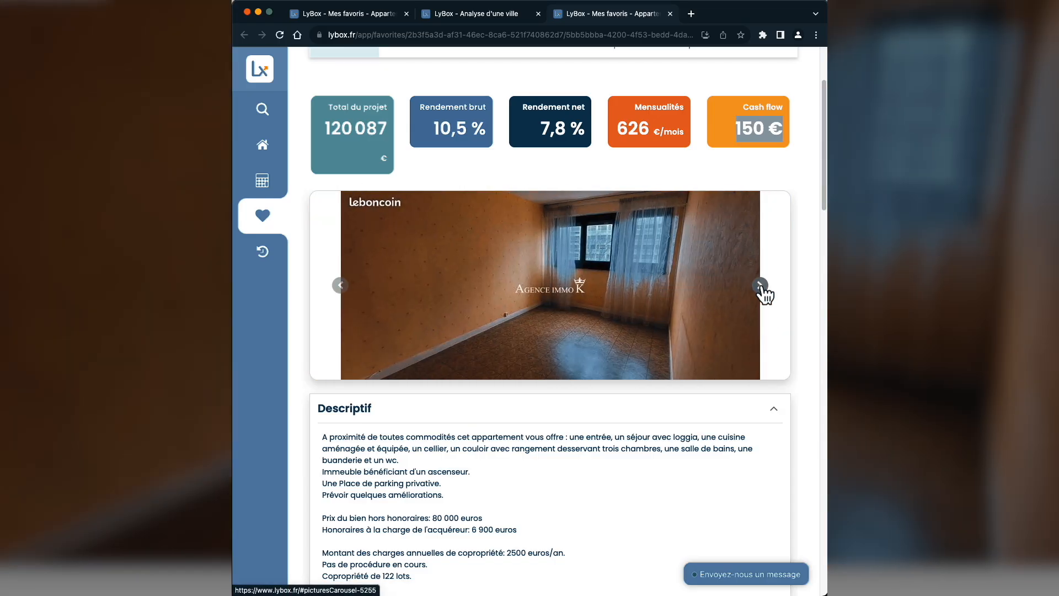
left_click(761, 286)
left_click(760, 285)
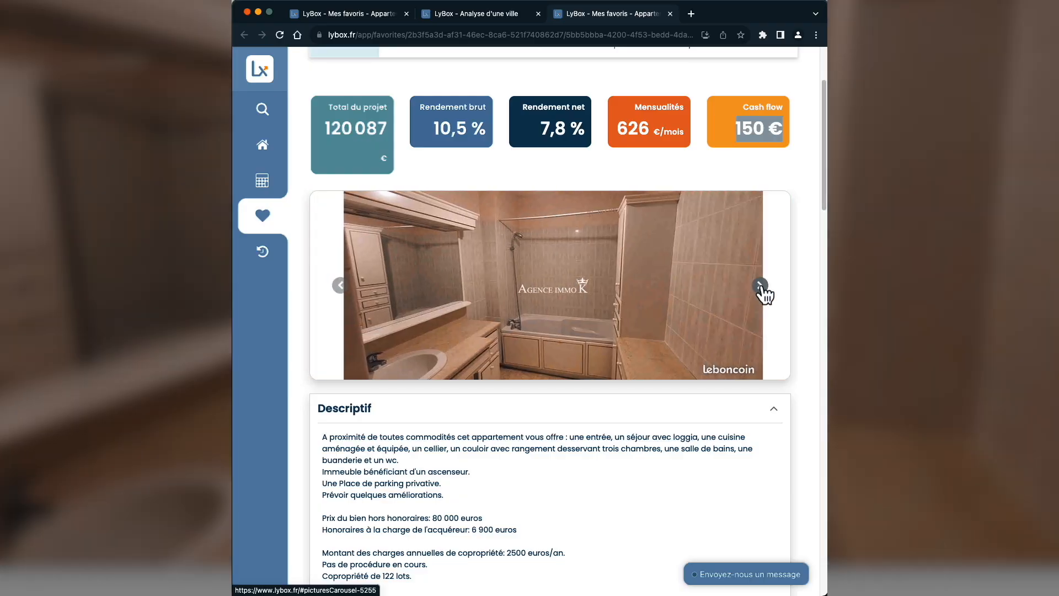
scroll(762, 286, "down", 1)
scroll(504, 379, "down", 4)
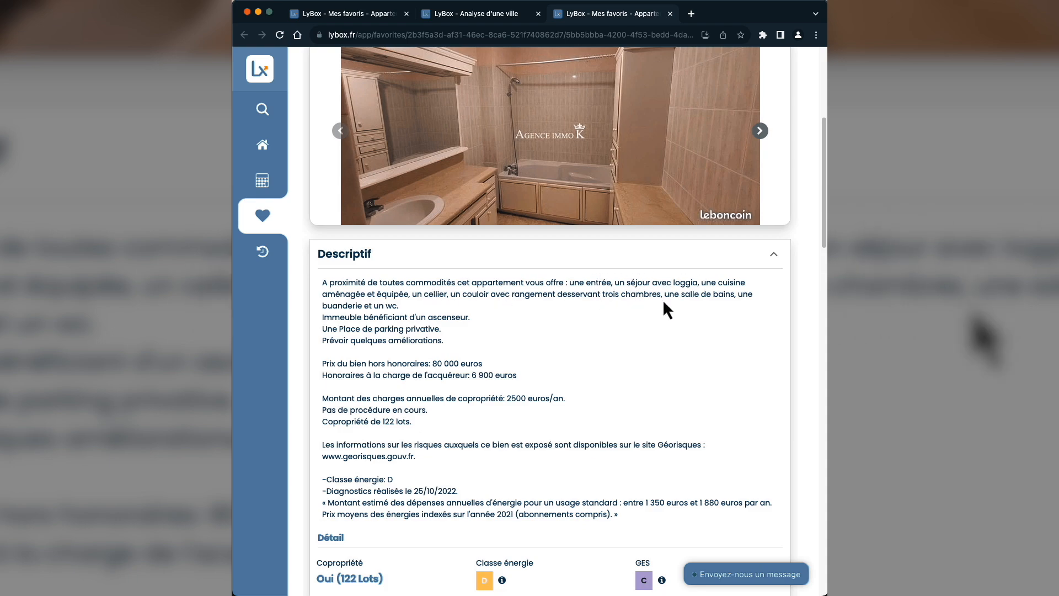
scroll(689, 302, "up", 3)
left_click(760, 237)
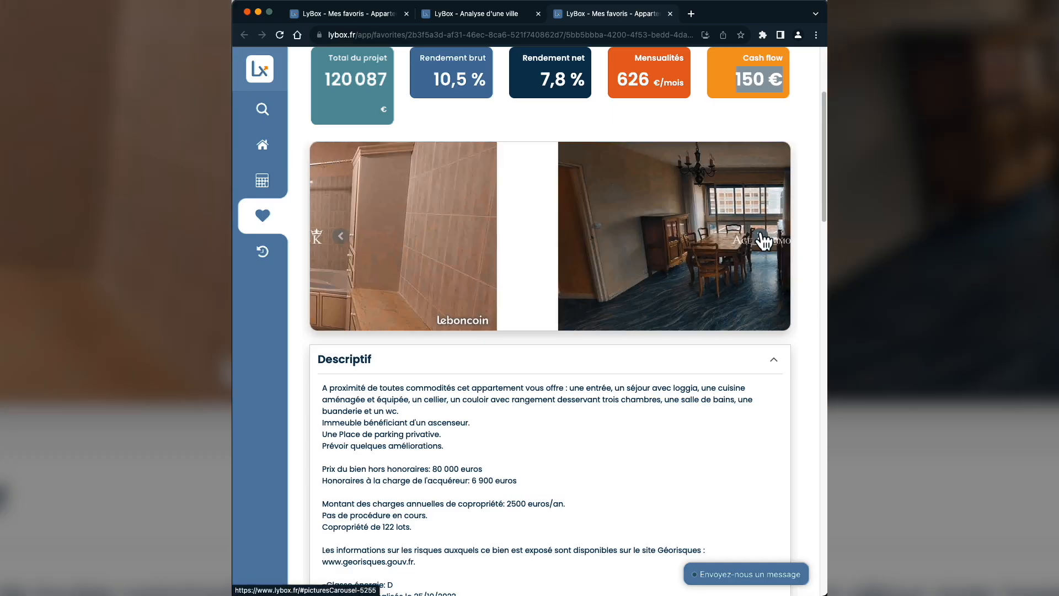
left_click(761, 238)
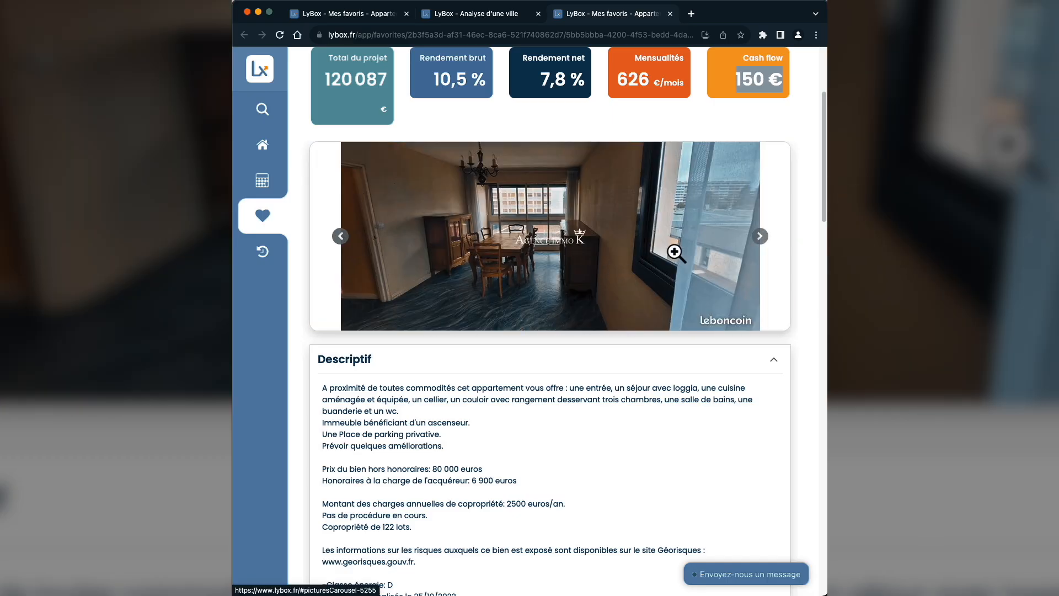
- Read the apartment's description for its price excluding fees, buyer fees, annual co-ownership charges, number of lots and energy class
scroll(634, 375, "down", 2)
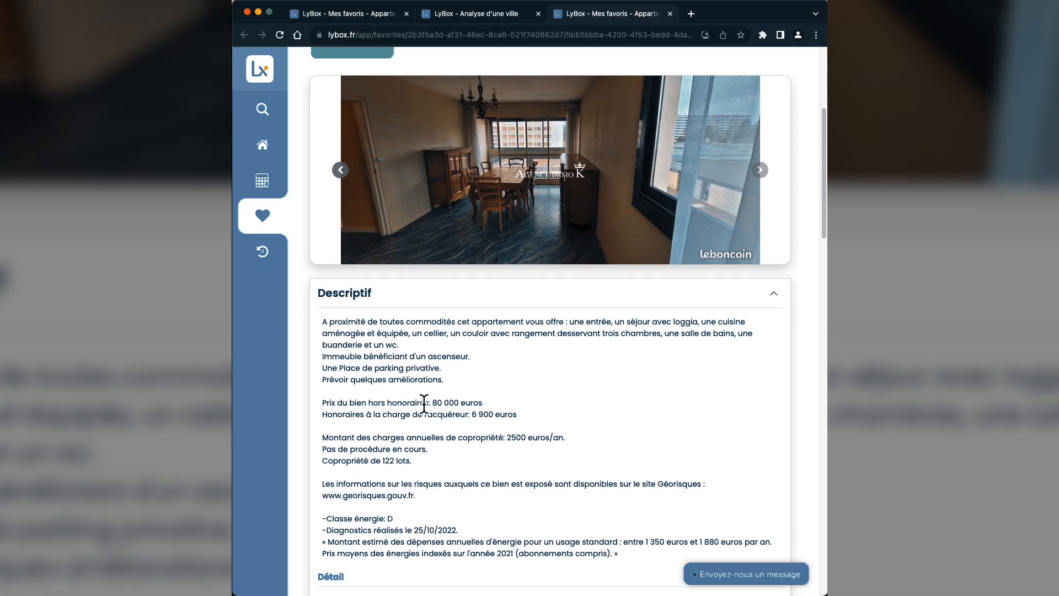
left_click_drag(433, 402, 479, 402)
scroll(513, 401, "down", 2)
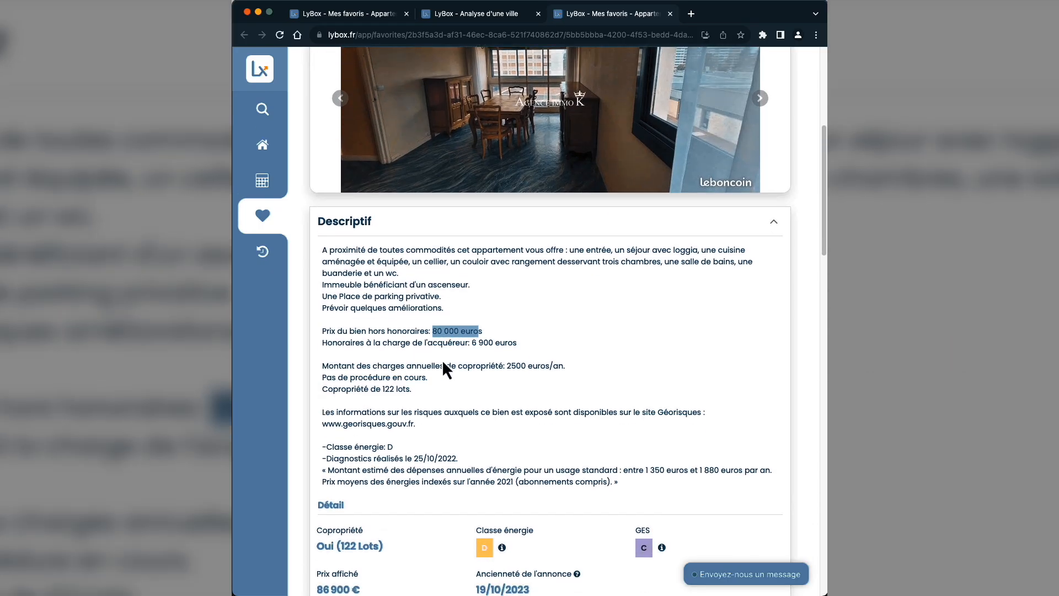
left_click(504, 342)
scroll(457, 364, "down", 2)
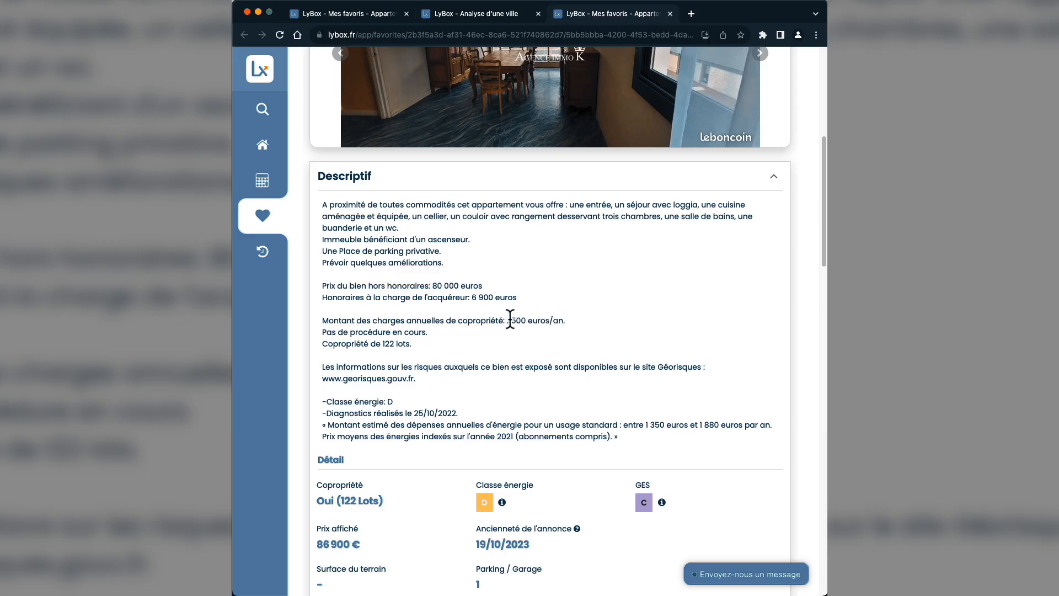
double_click(388, 344)
scroll(553, 342, "down", 3)
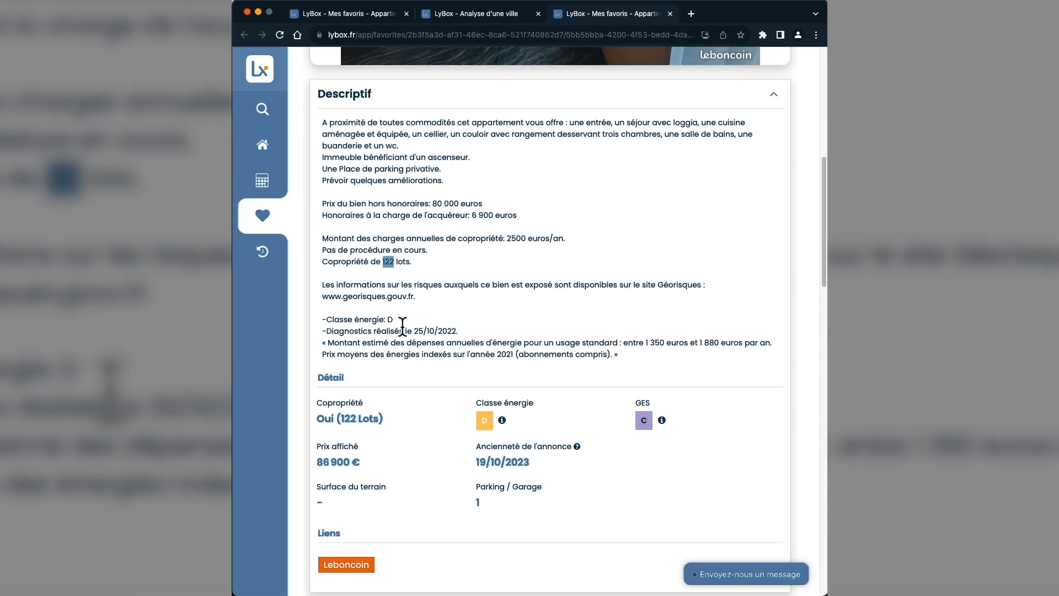
- Check the energy class in the description and look through the listing details and agency contact down to the general information
left_click_drag(396, 320, 379, 319)
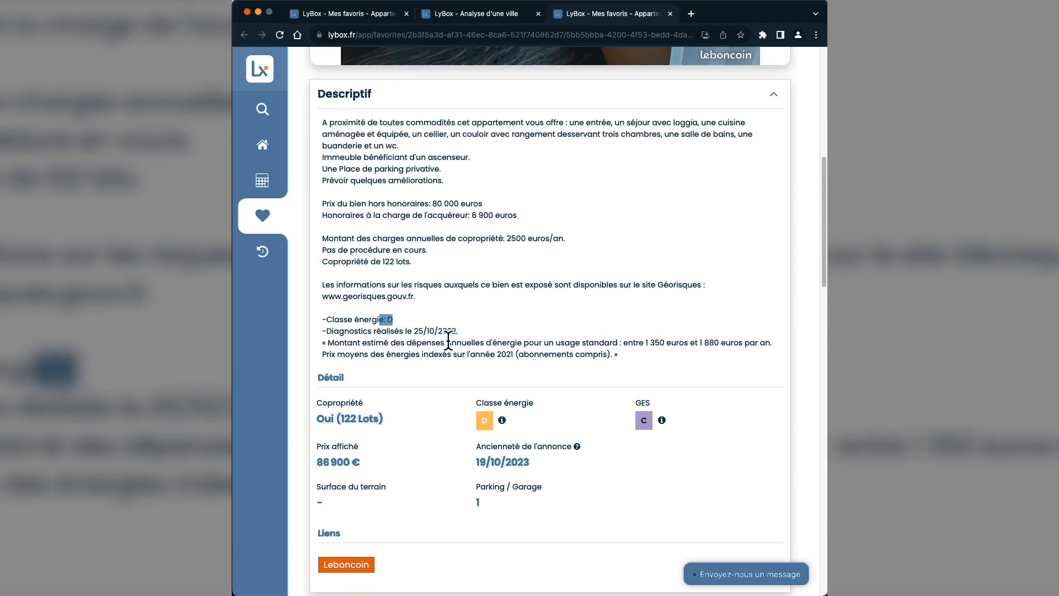
scroll(548, 350, "down", 5)
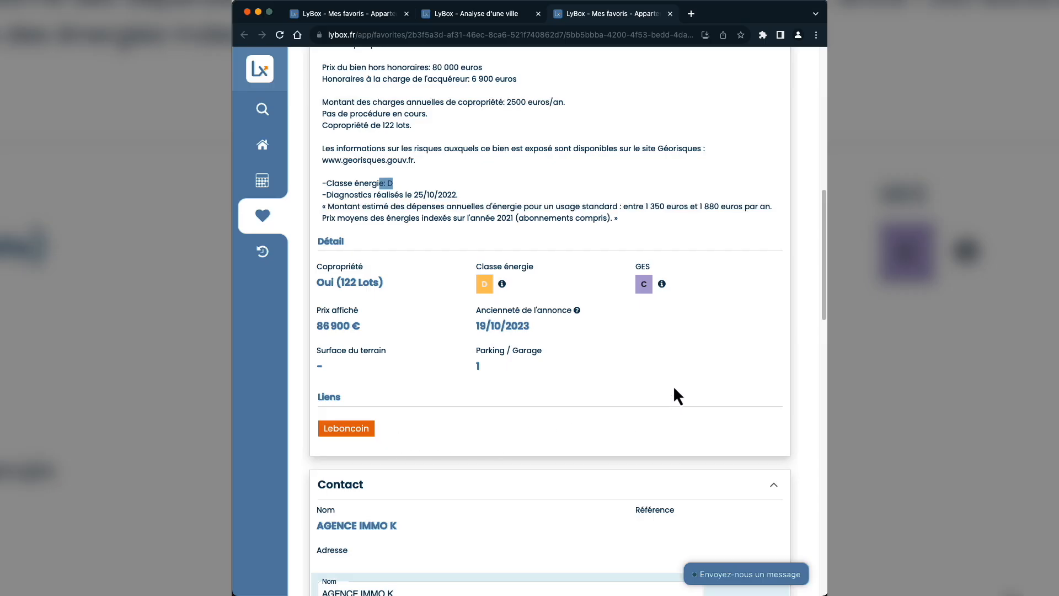
scroll(573, 298, "down", 10)
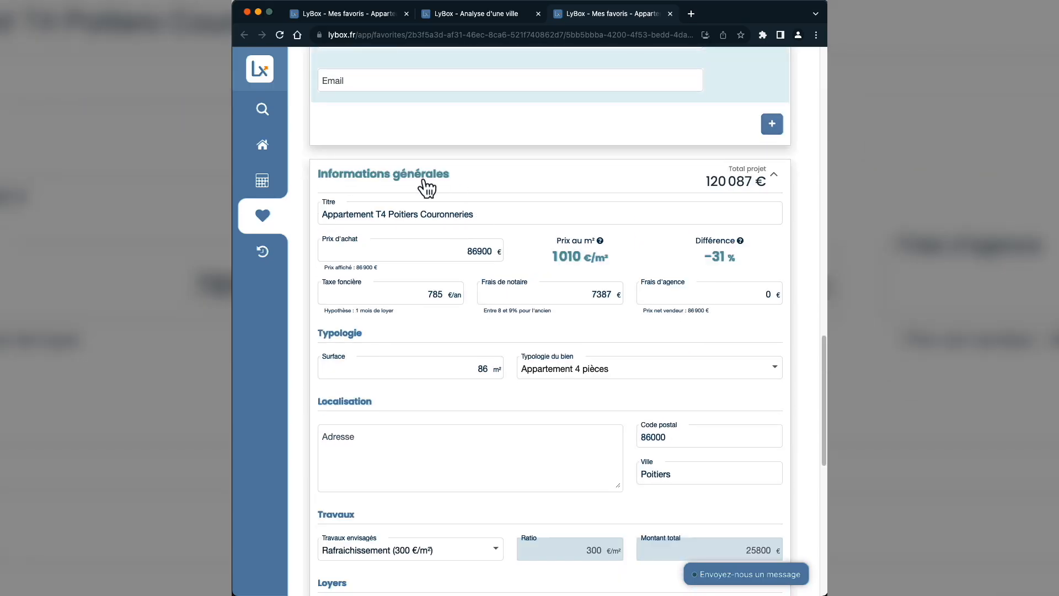
- Examine the purchase price, price per m² and annual property tax in the general information
left_click(492, 249)
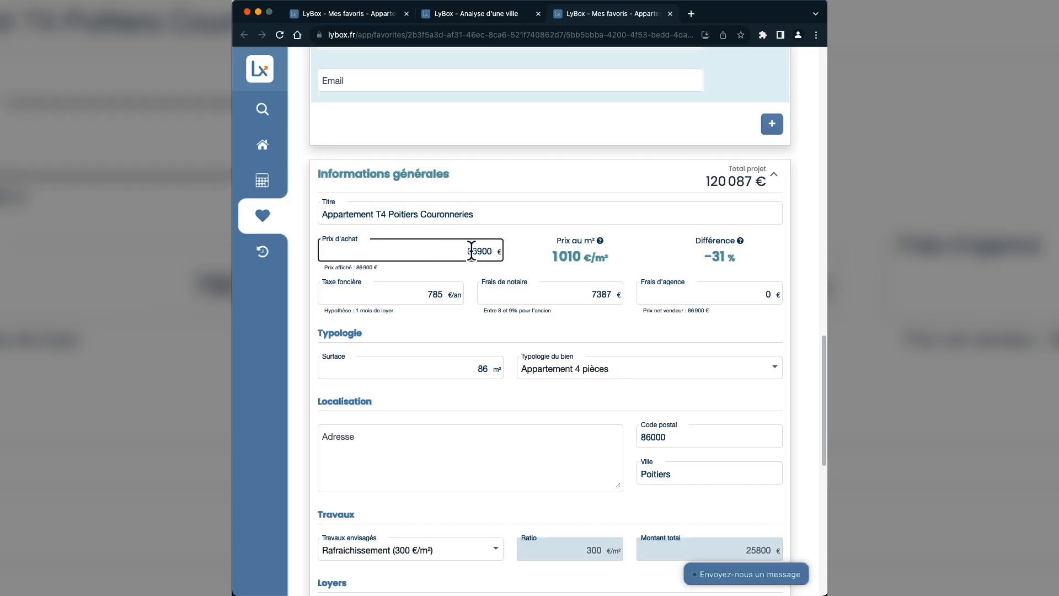
double_click(497, 250)
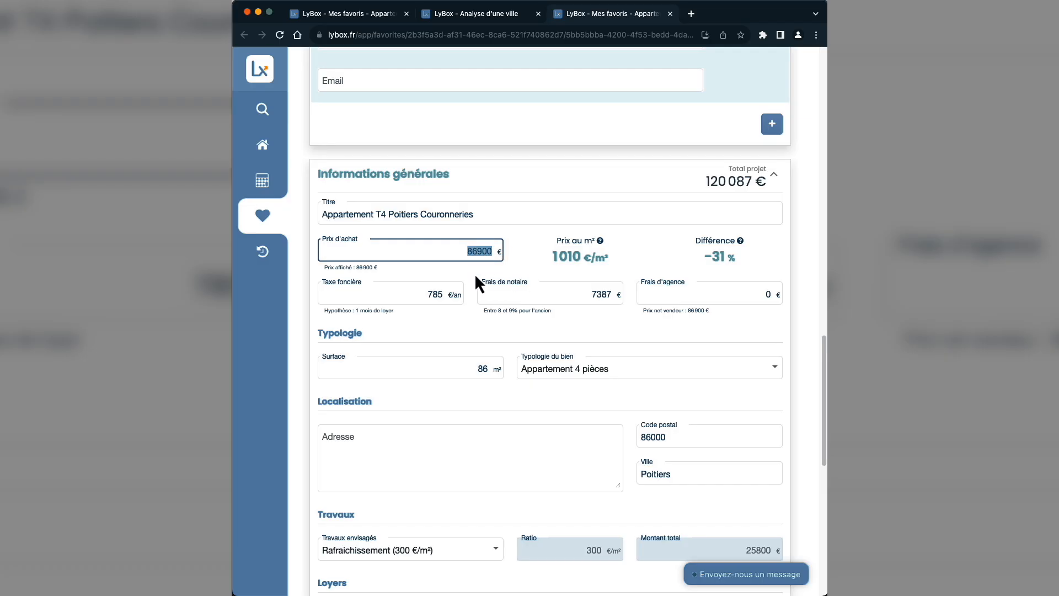
left_click(595, 252)
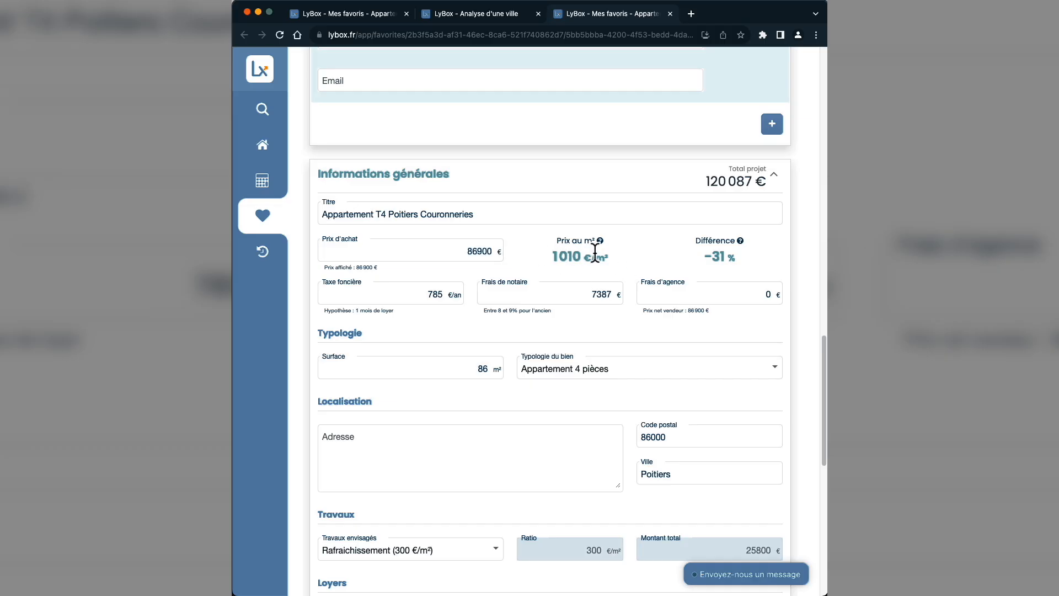
scroll(717, 259, "down", 2)
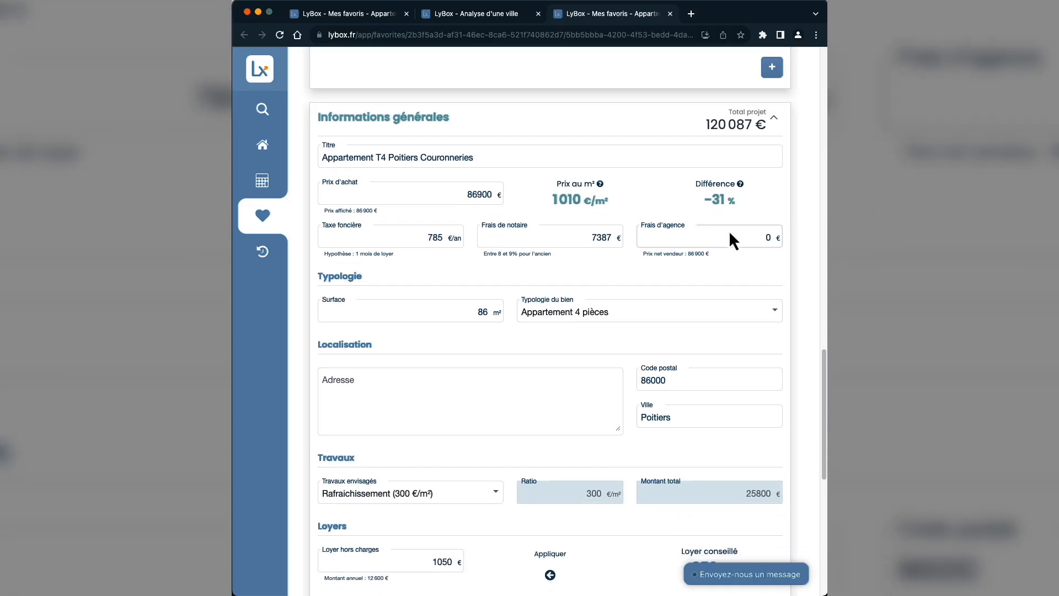
left_click(425, 232)
double_click(439, 237)
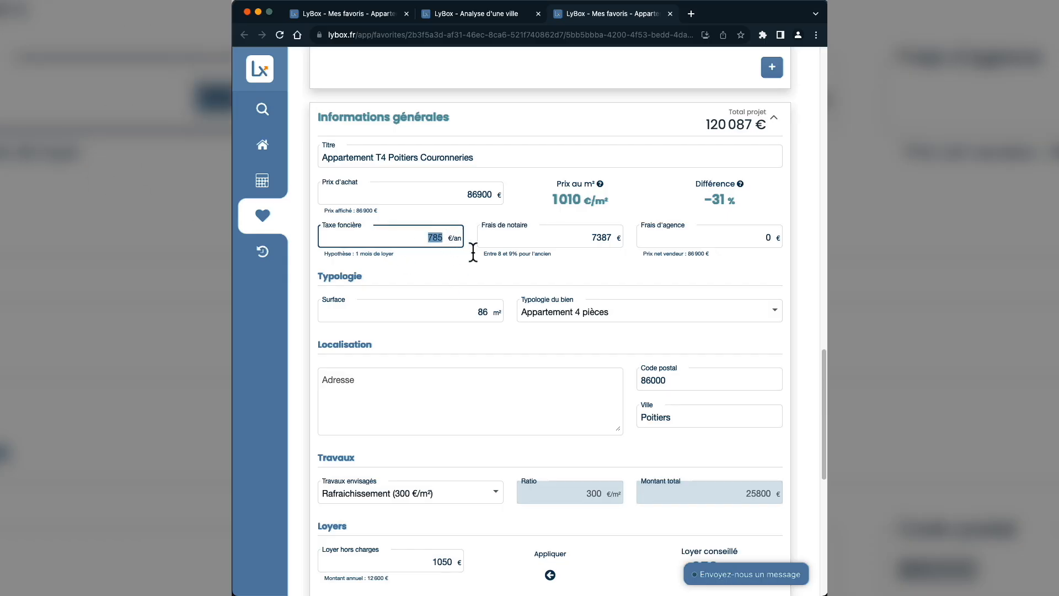
- Recheck the description, and examine the notary fees, surface area and address in the general information
scroll(472, 248, "up", 10)
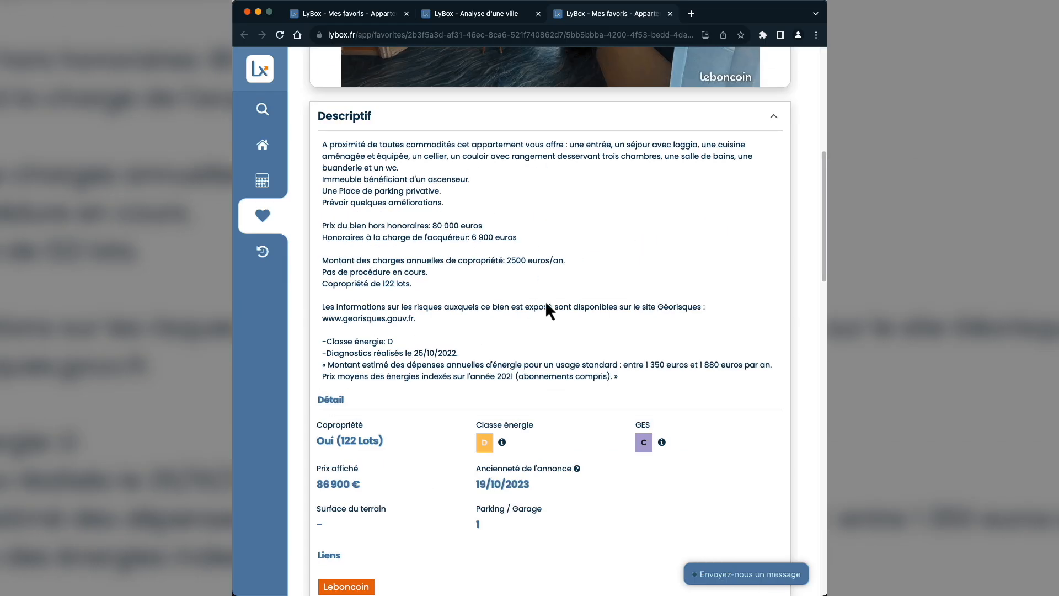
scroll(565, 299, "down", 10)
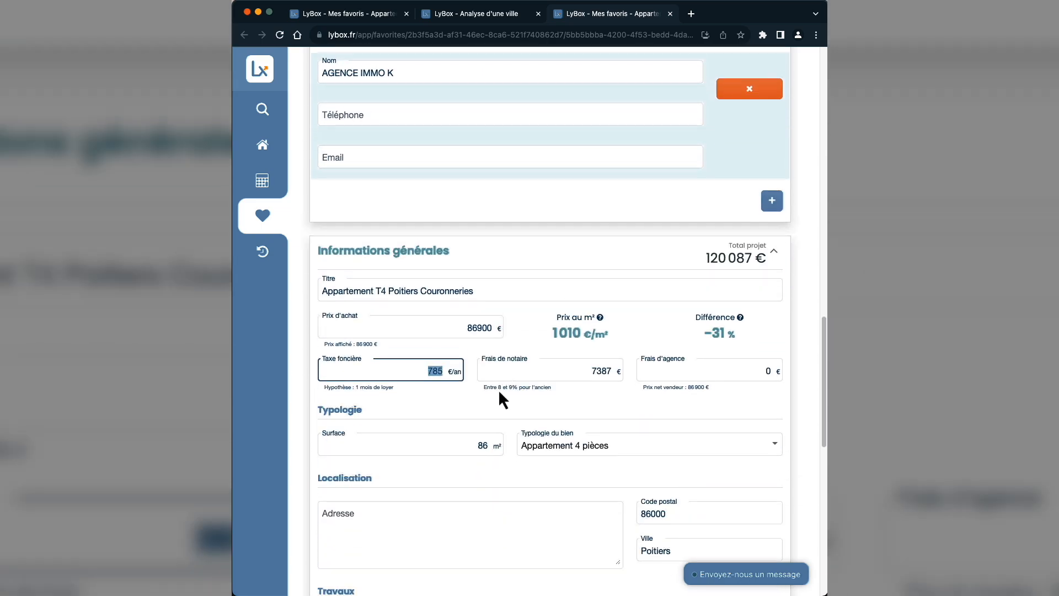
double_click(607, 355)
left_click(587, 379)
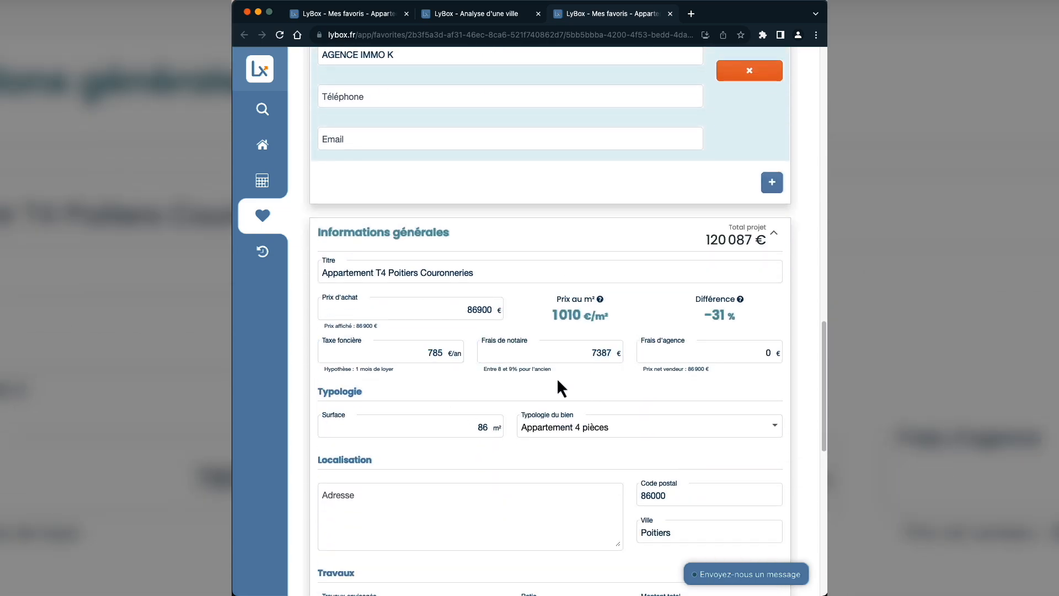
scroll(557, 377, "down", 2)
left_click(479, 343)
scroll(527, 328, "down", 1)
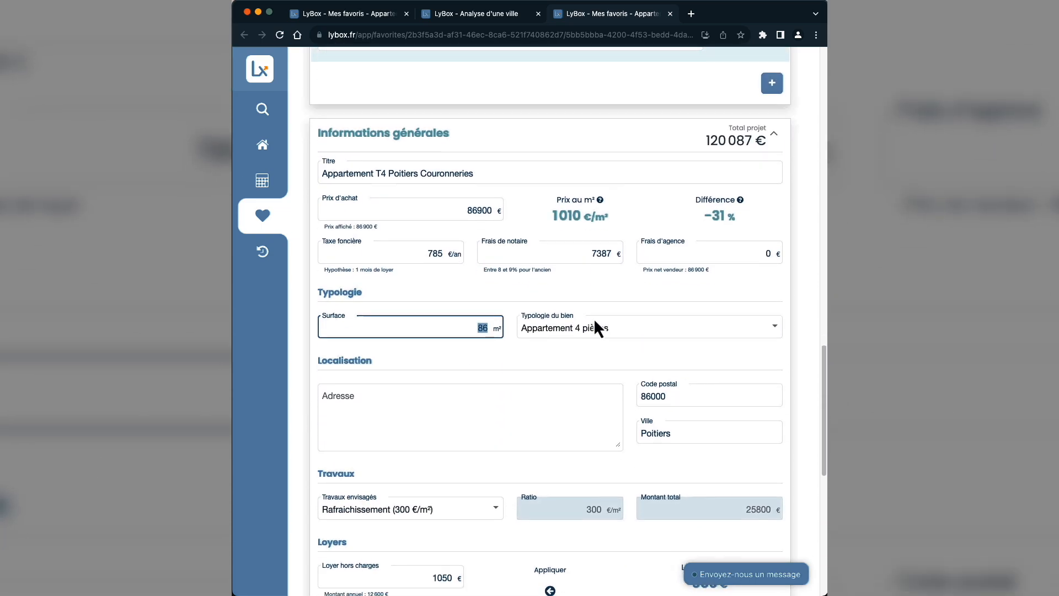
left_click(423, 418)
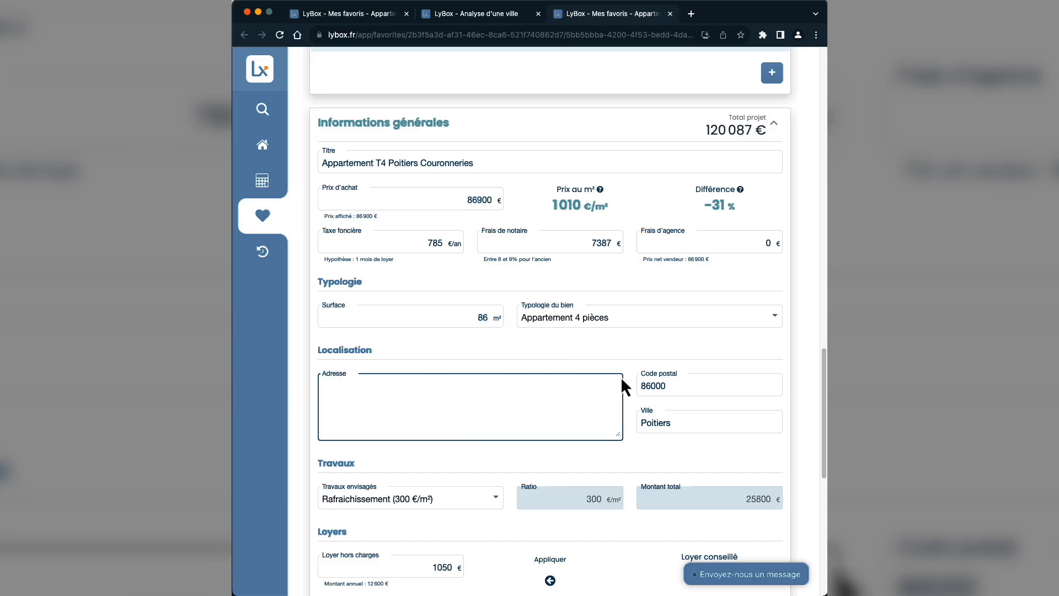
- Select Rafraichissement (300 €/m²) as the planned works for the apartment
scroll(620, 380, "down", 5)
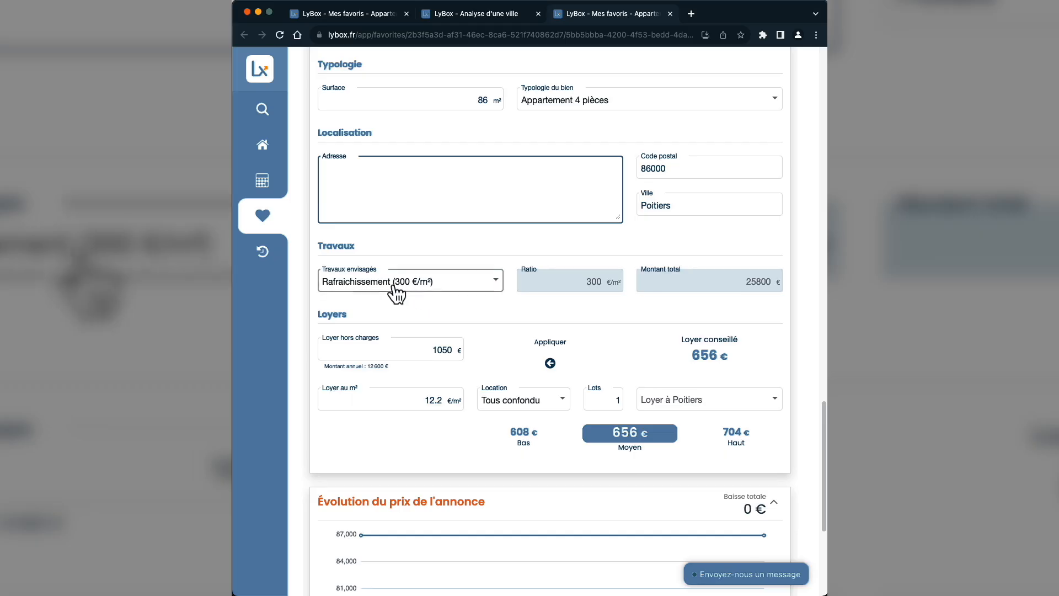
left_click(465, 286)
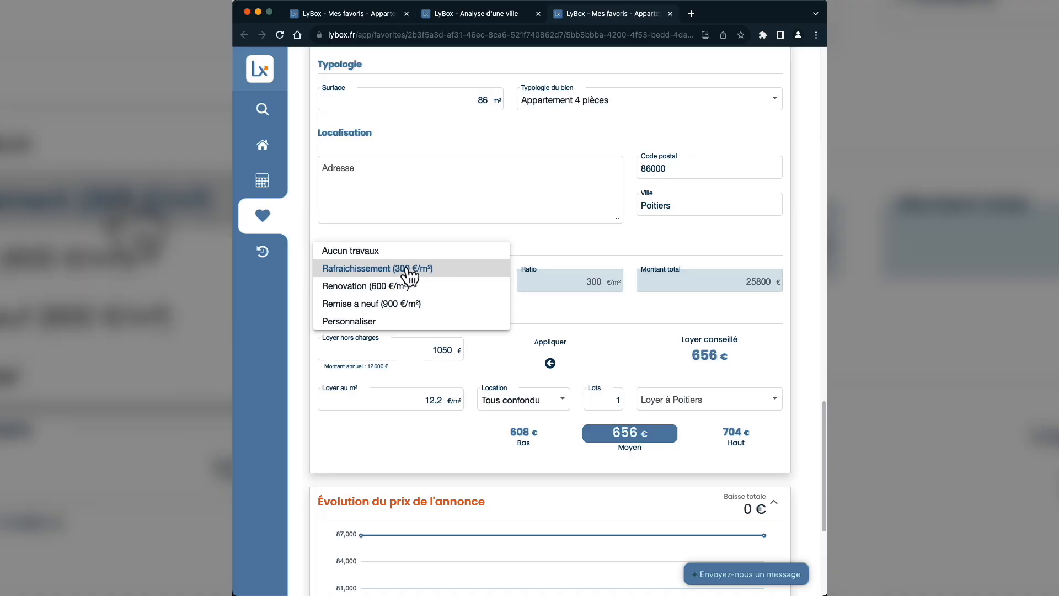
left_click(435, 268)
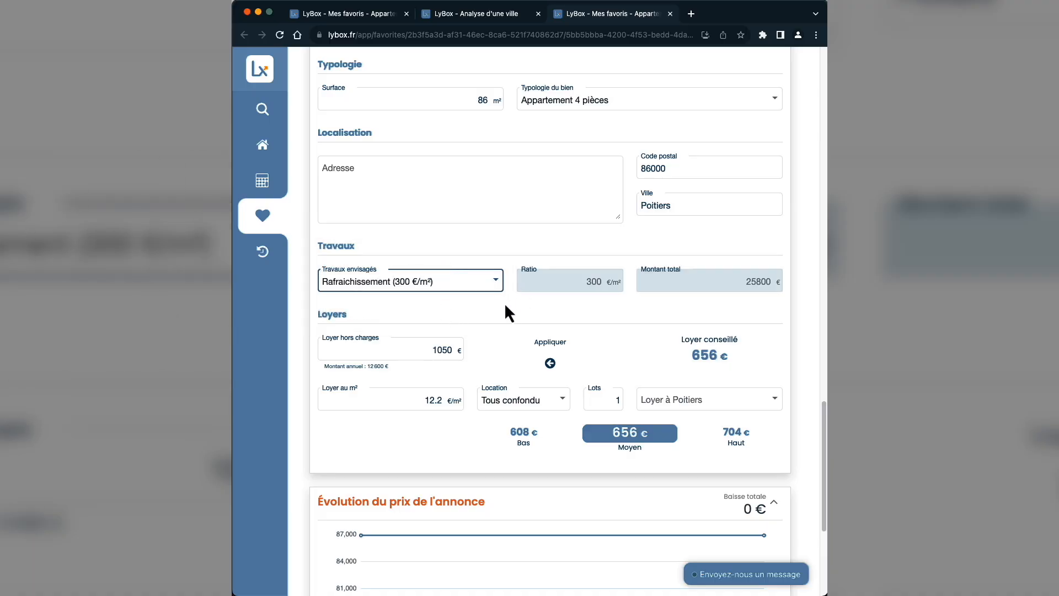
- Browse the listing photos to judge the condition of the kitchen, bedrooms and bathroom
scroll(519, 306, "up", 15)
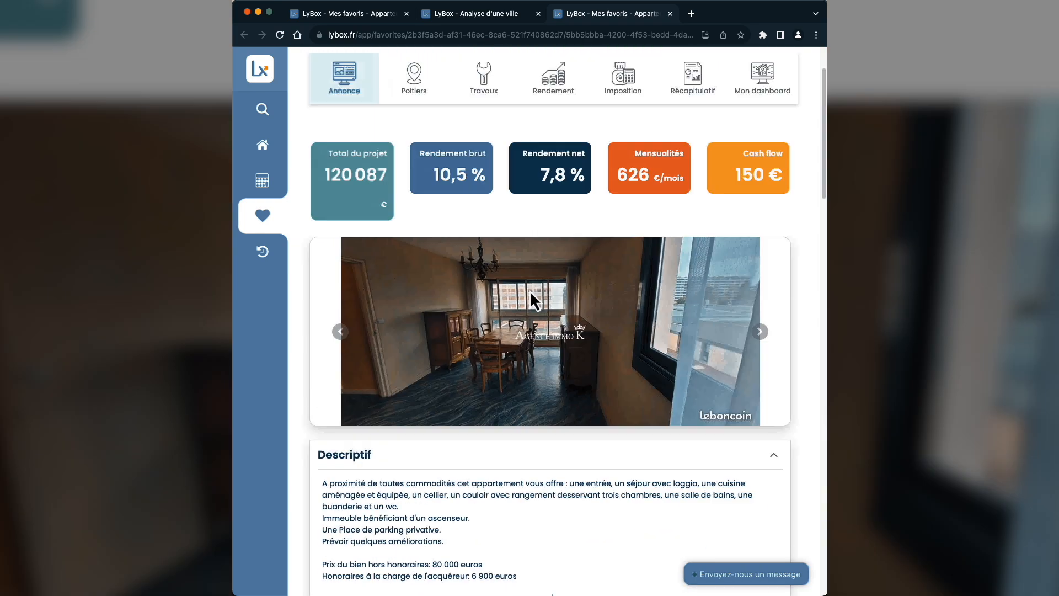
scroll(530, 290, "up", 2)
left_click(759, 415)
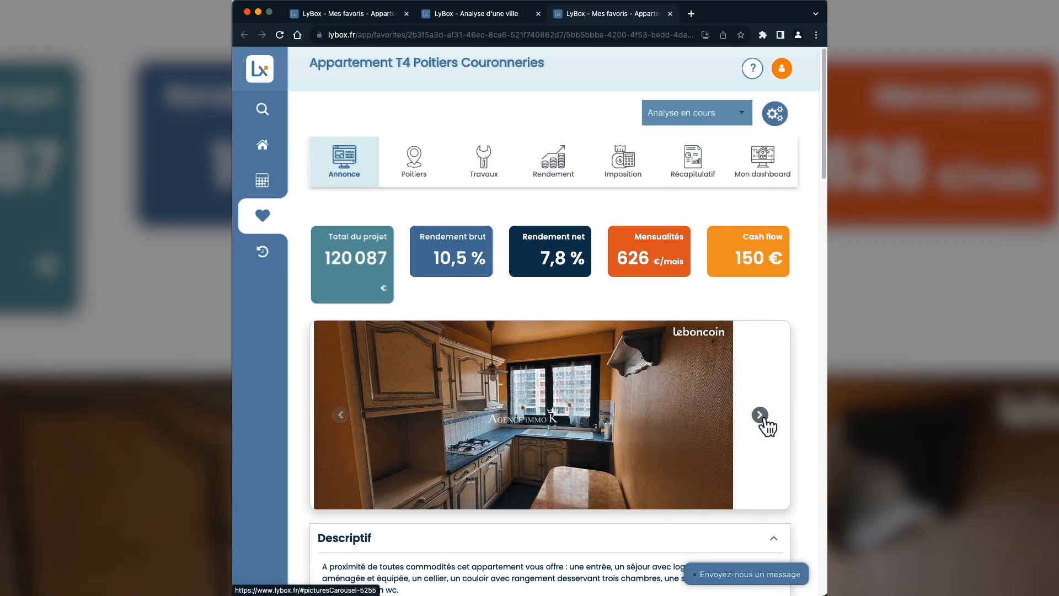
left_click(759, 416)
left_click(760, 416)
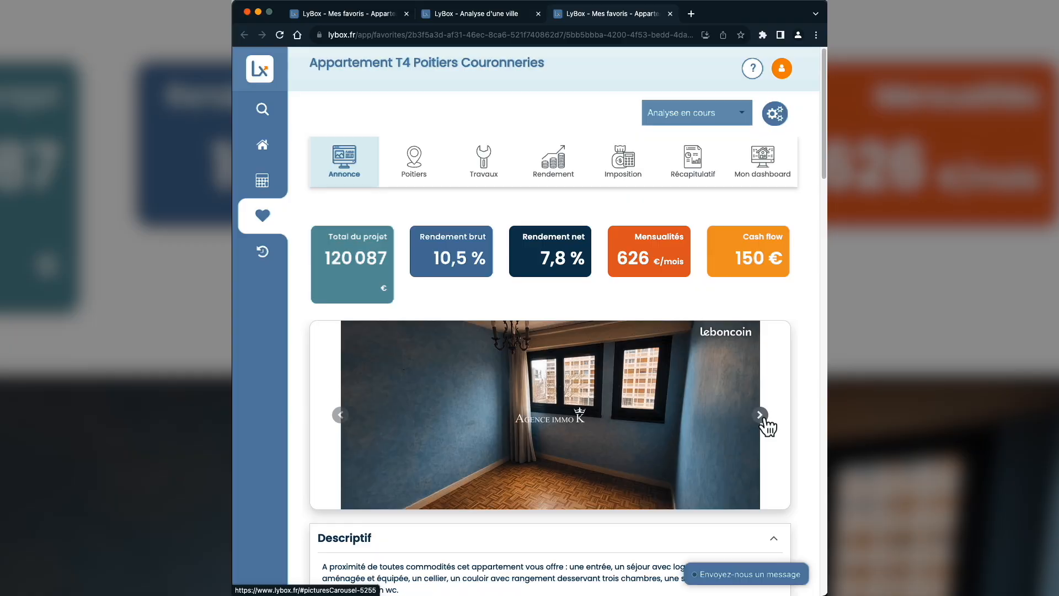
left_click(760, 415)
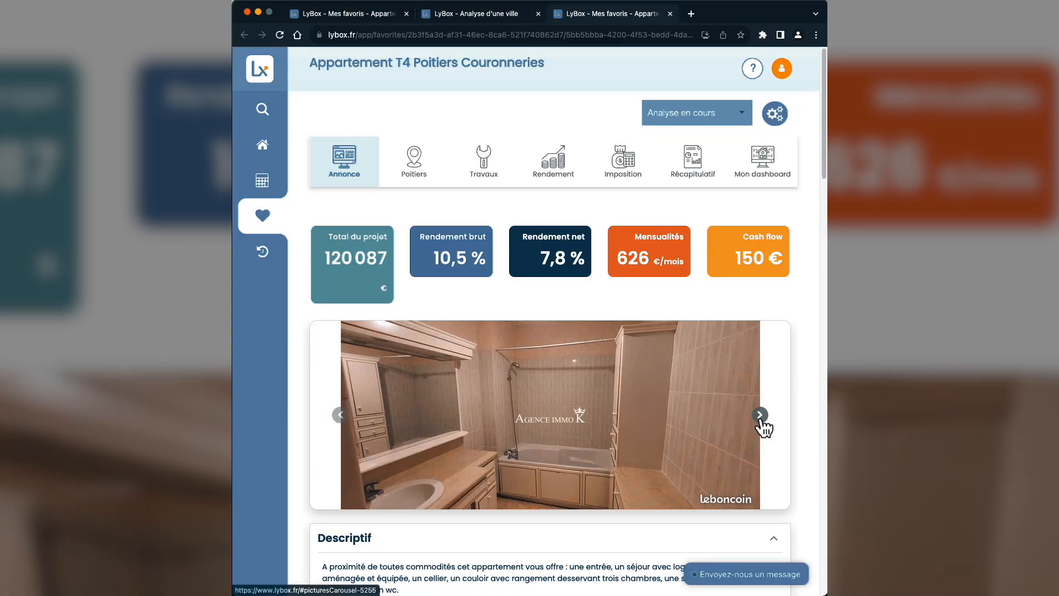
left_click(759, 416)
left_click(759, 416)
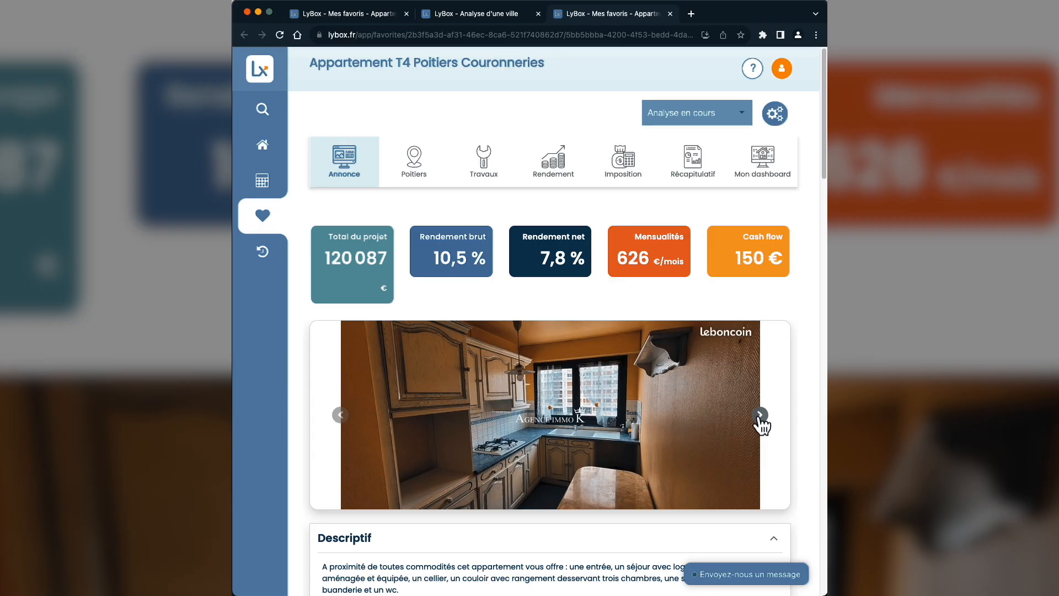
- Set the rental type to Meublé in the apartment's rent section
scroll(515, 265, "down", 15)
scroll(484, 340, "up", 2)
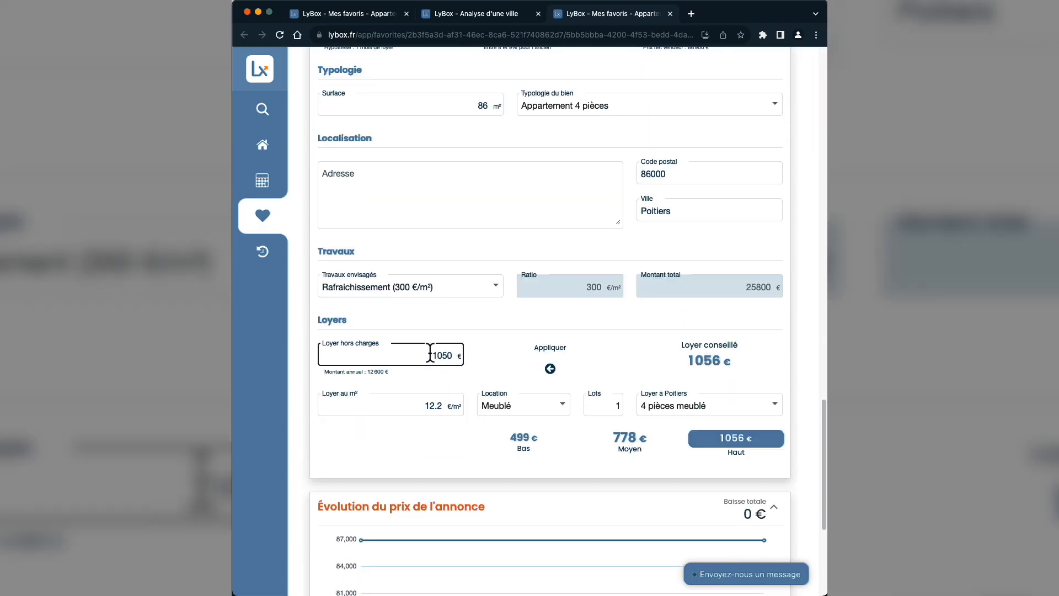
scroll(651, 375, "down", 3)
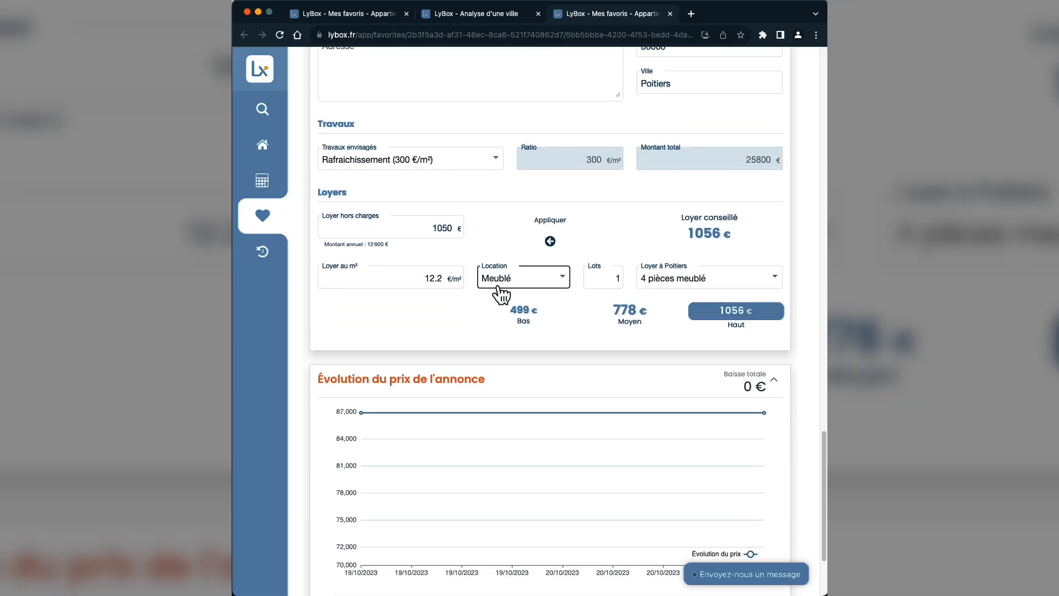
left_click(501, 293)
left_click(567, 307)
- Go through the apartment's photos again, from the bedrooms and bathroom back round to the kitchen
scroll(626, 324, "up", 15)
left_click(760, 414)
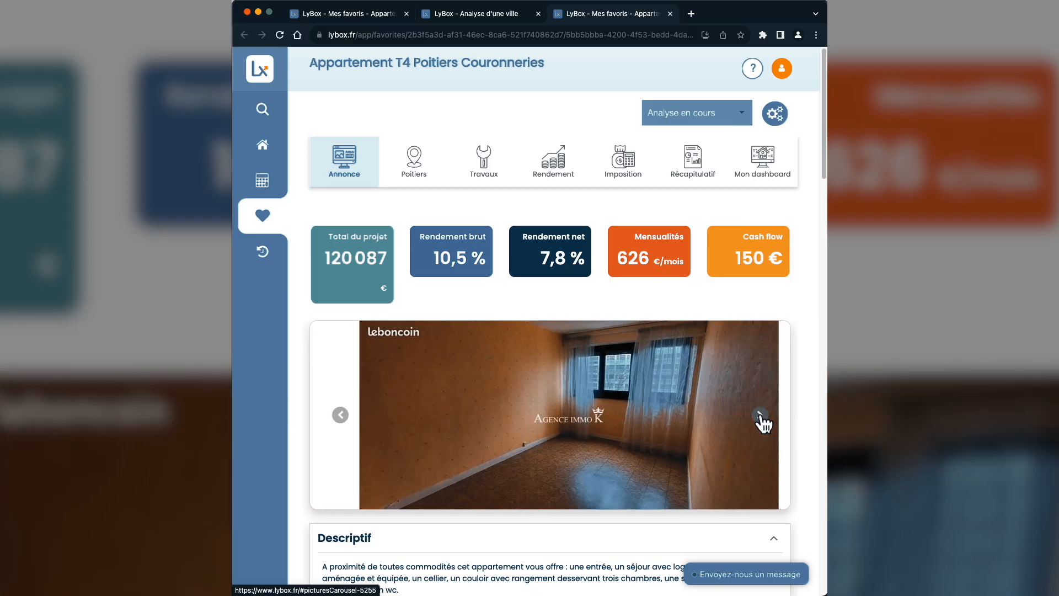
left_click(761, 417)
left_click(761, 417)
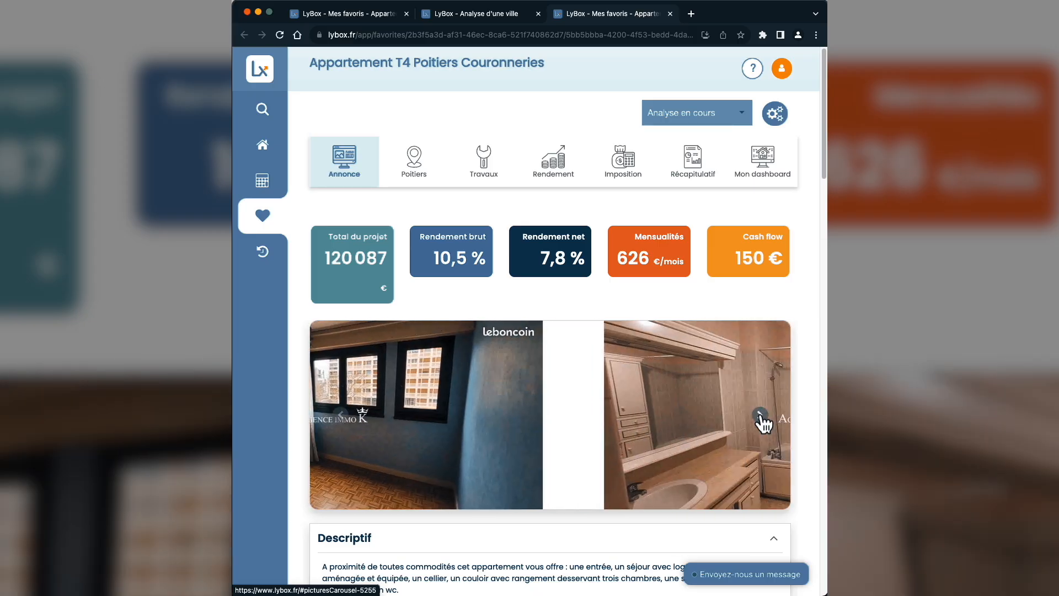
left_click(761, 417)
left_click(761, 417)
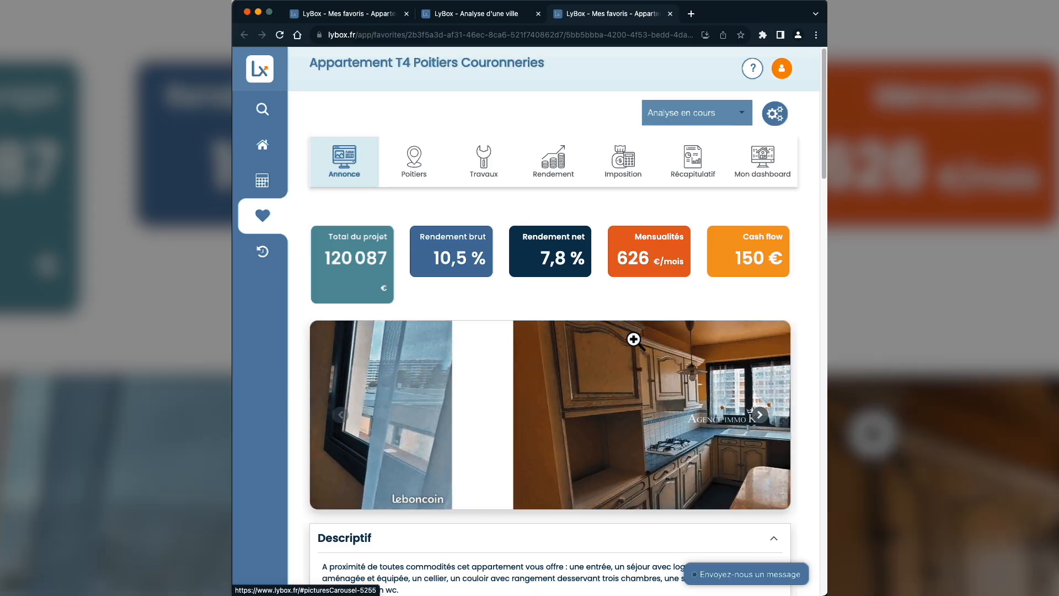
- Try a monthly rent excluding charges of 1056 €, and set it back to 1050 €
scroll(633, 339, "down", 15)
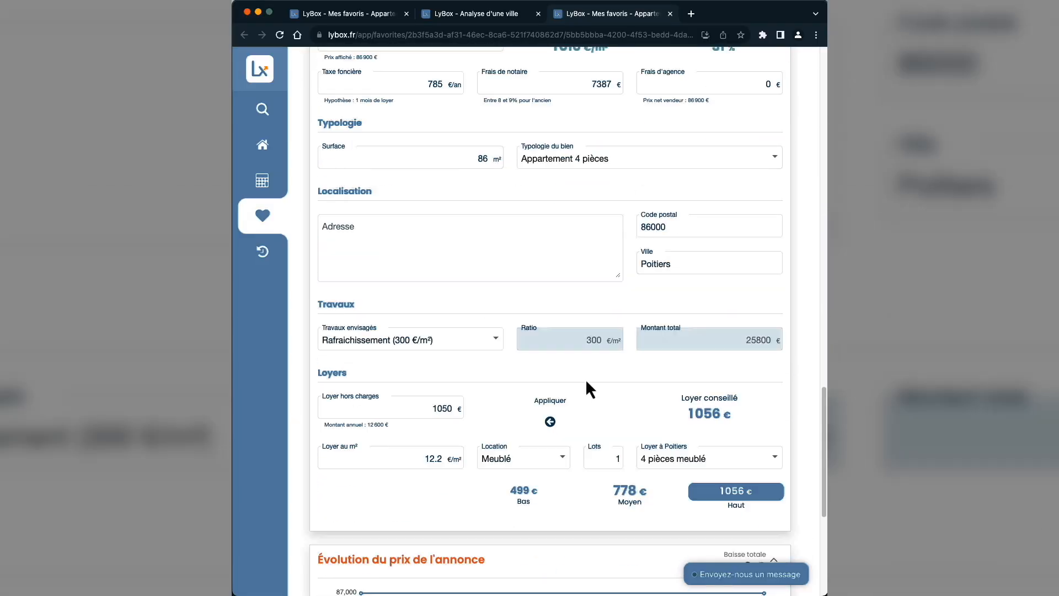
scroll(586, 382, "down", 3)
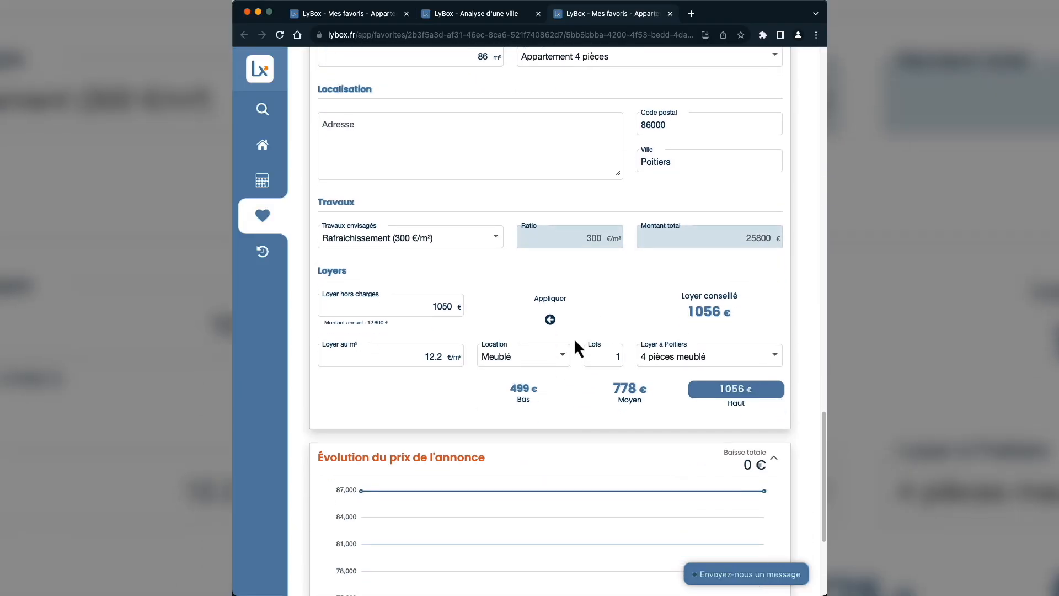
double_click(457, 307)
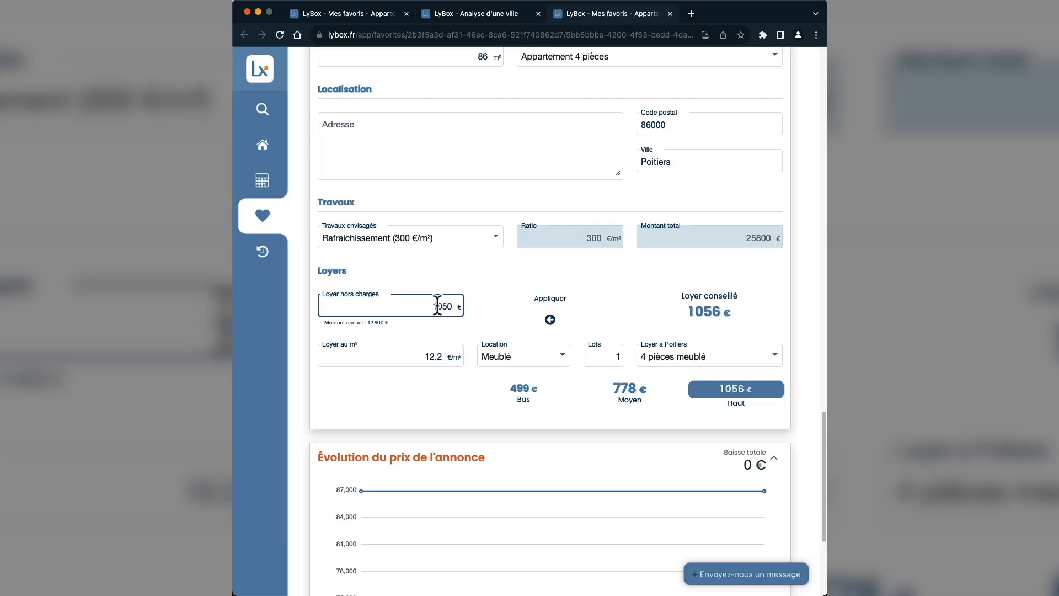
type("1056")
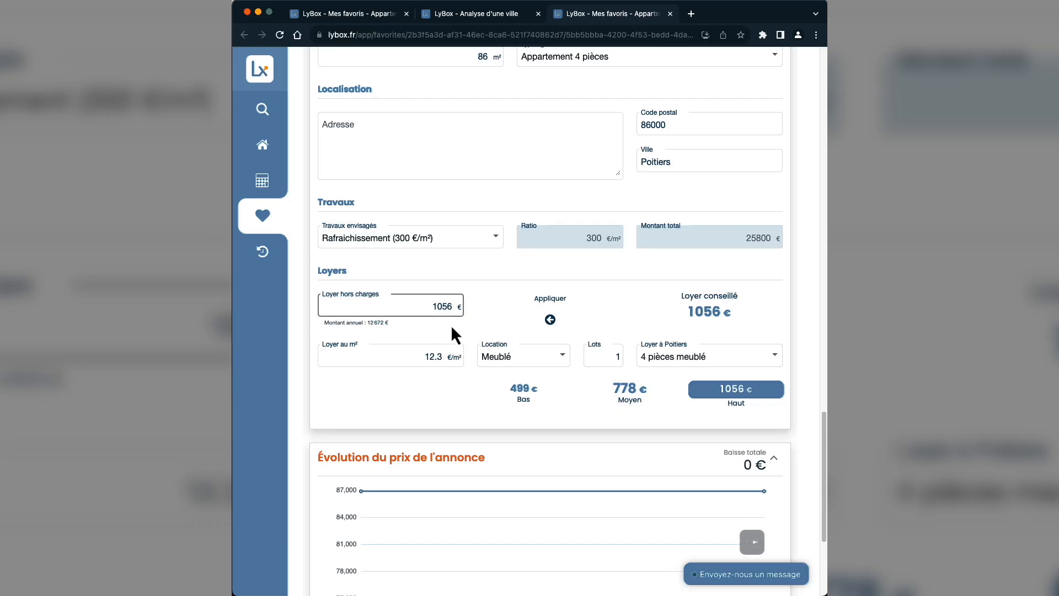
type("1050")
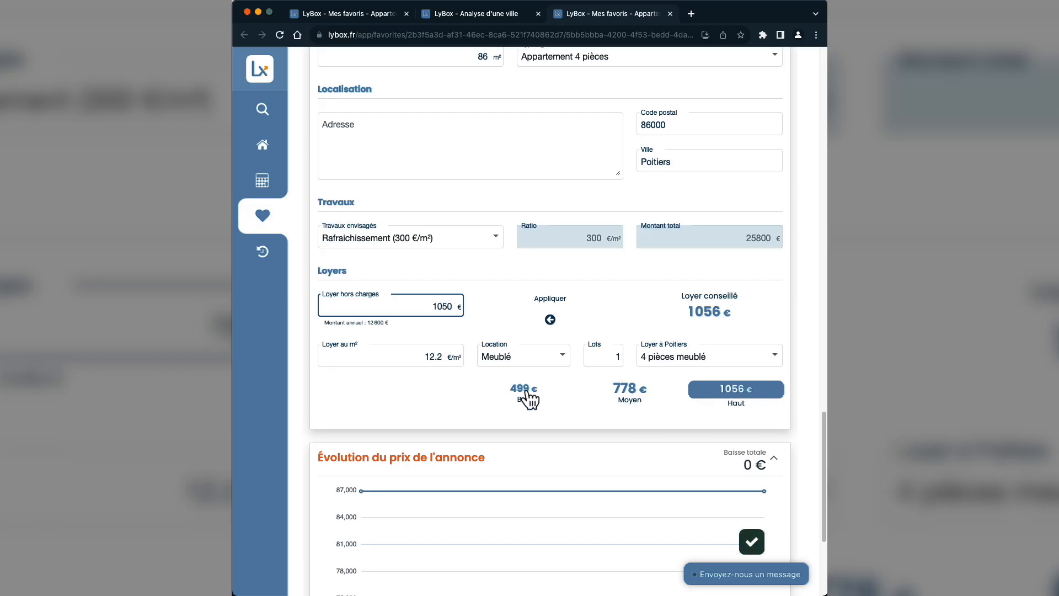
- Look over the listing's price history and comments field, and open the apartment's Poitiers city analysis
scroll(475, 303, "down", 4)
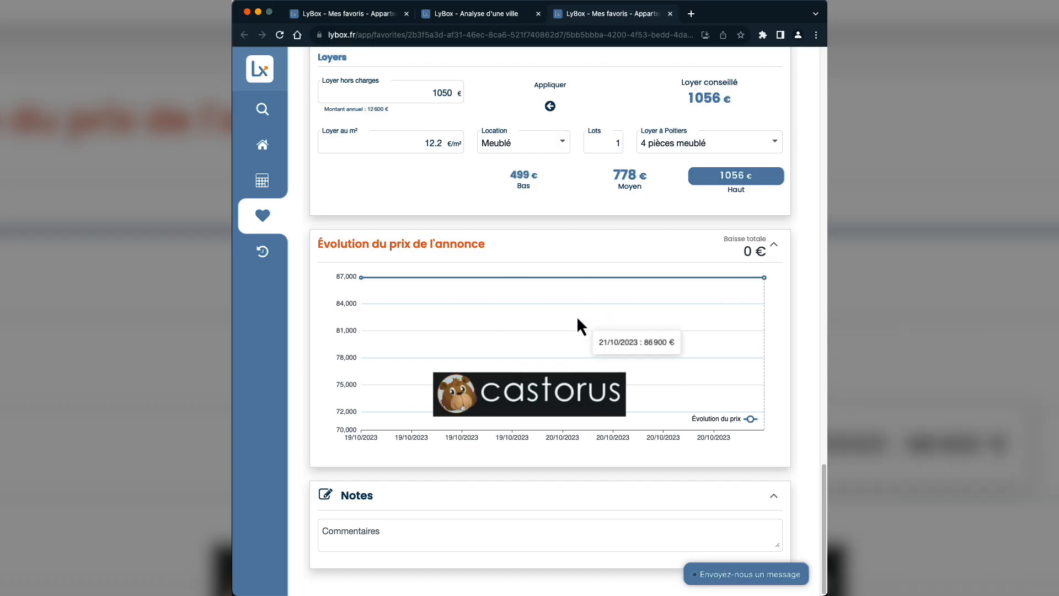
left_click(425, 527)
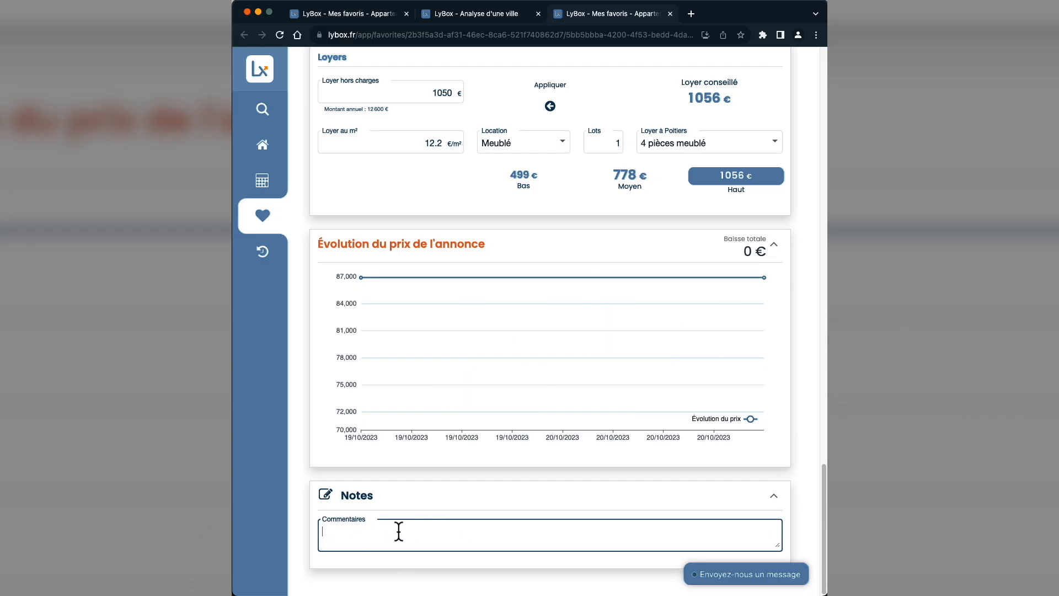
scroll(459, 494, "up", 15)
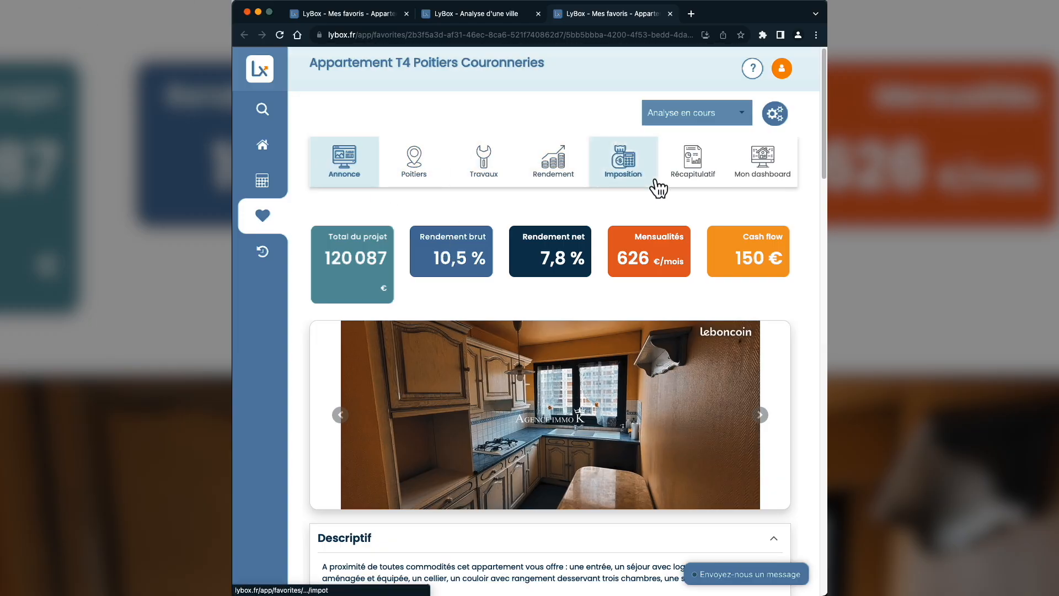
left_click(419, 165)
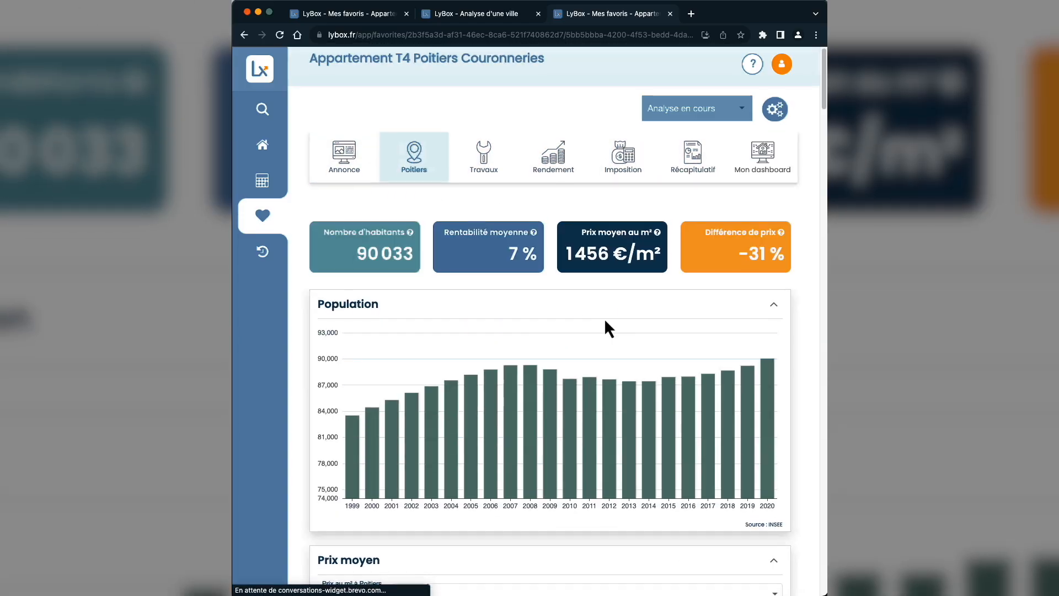
- Look over the Poitiers population, average price and city information, and check the Travaux envisagés options in the works simulator
scroll(605, 321, "down", 6)
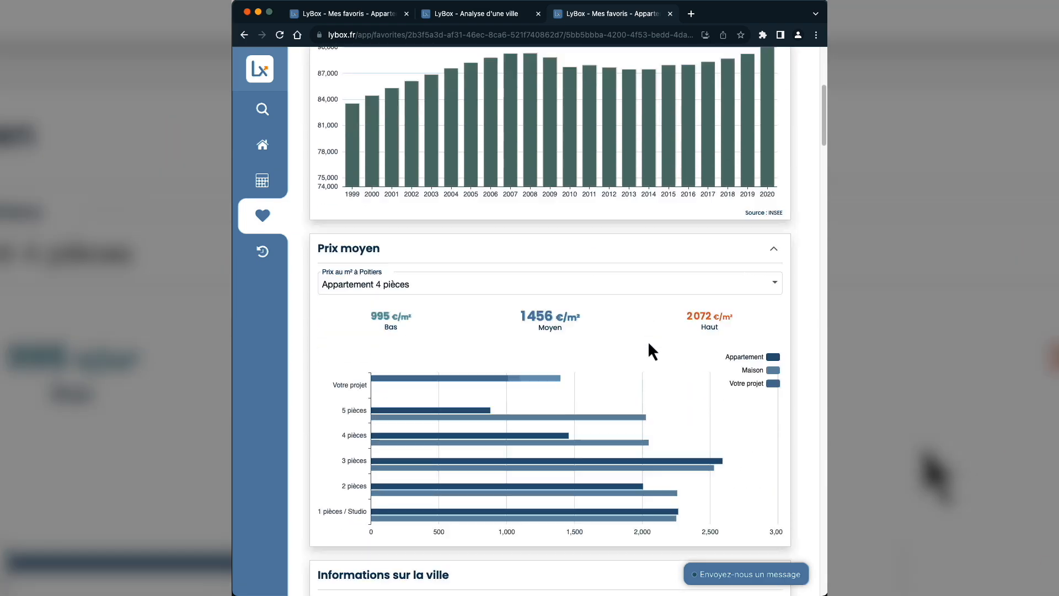
scroll(649, 343, "down", 3)
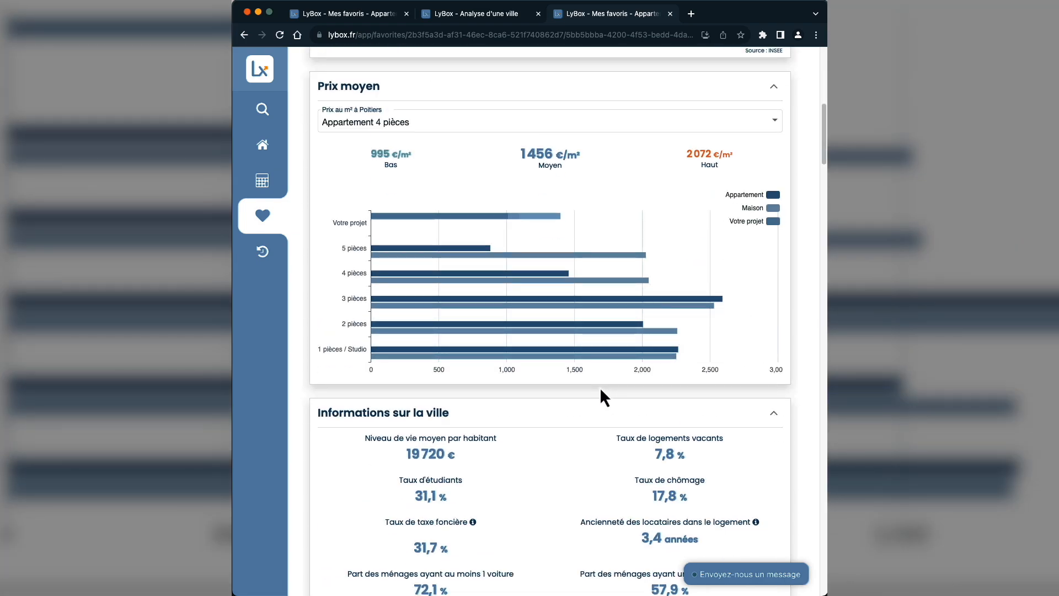
scroll(599, 385, "up", 10)
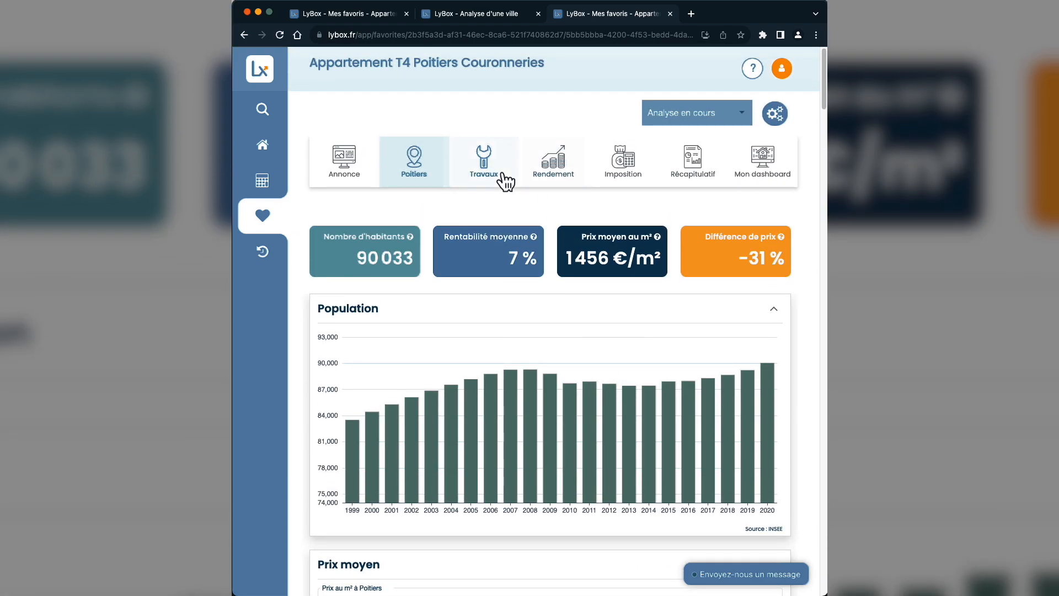
left_click(493, 178)
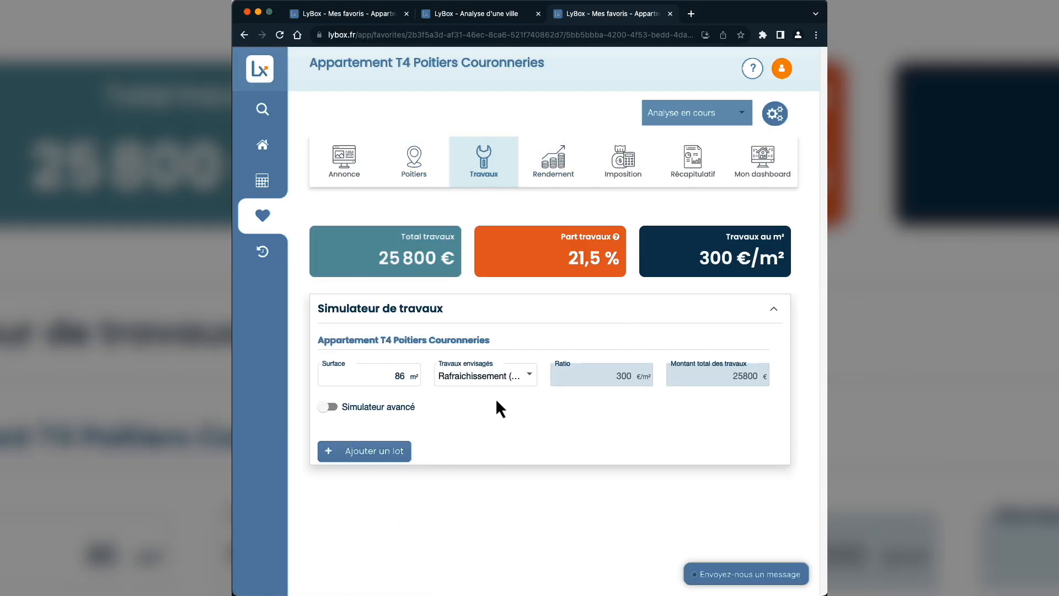
left_click(484, 379)
left_click(481, 363)
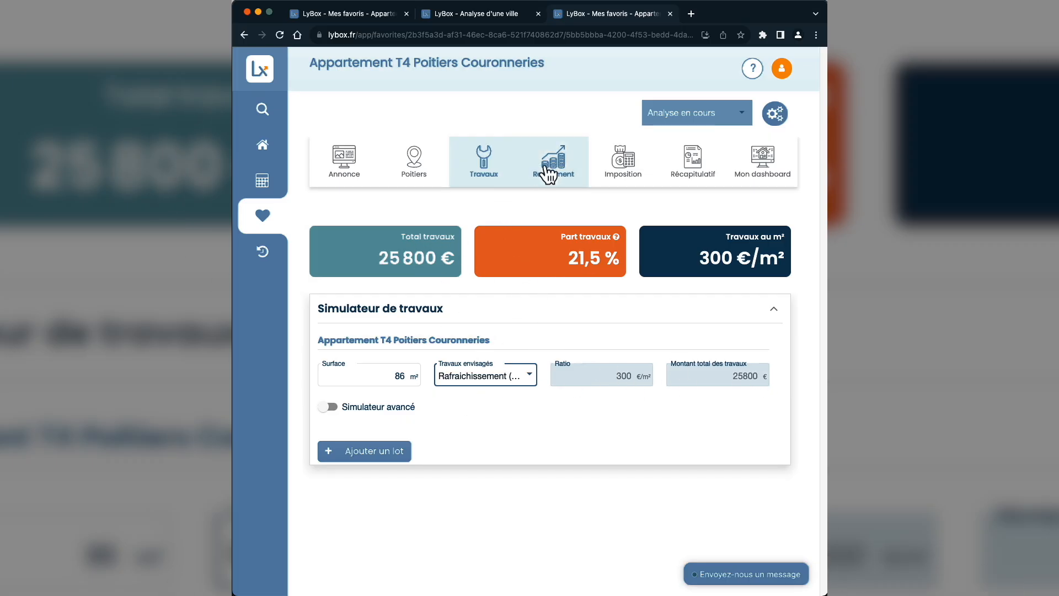
- Open the apartment's Rendement analysis and review its purchase costs, rental income and monthly charges
left_click(562, 176)
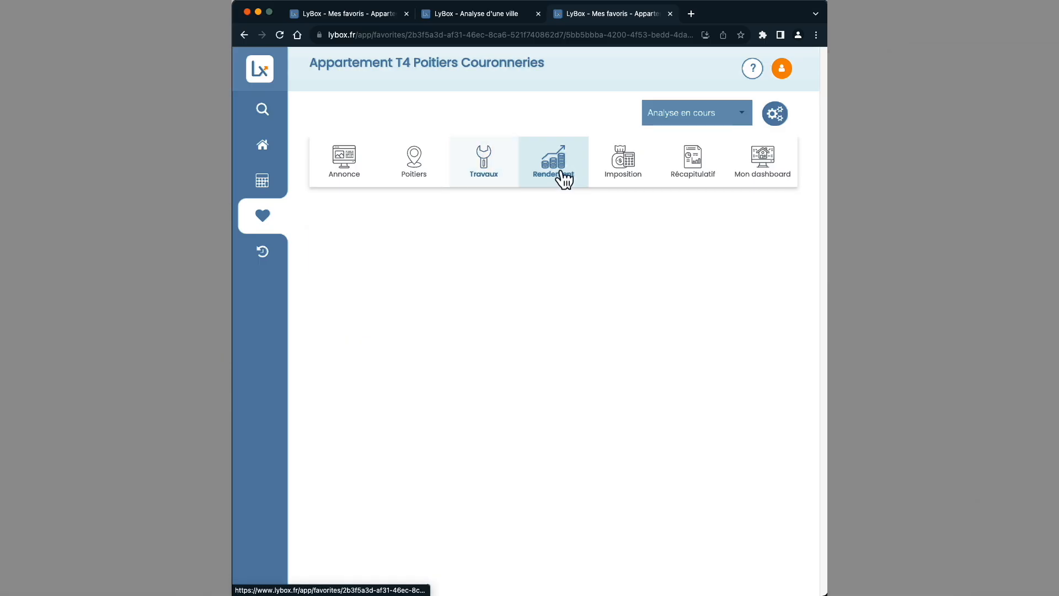
scroll(552, 325, "down", 2)
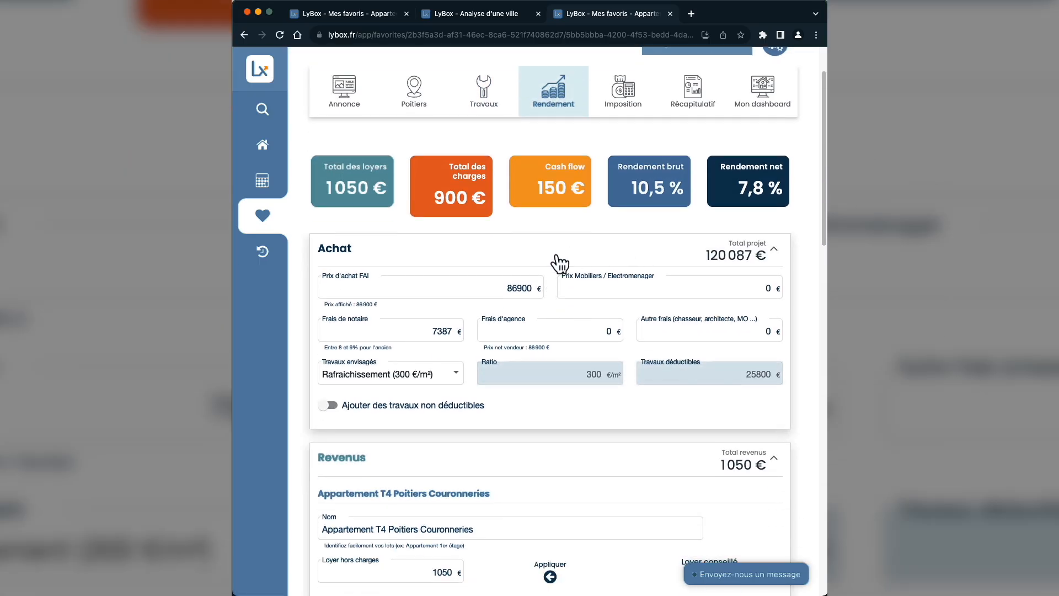
scroll(558, 264, "down", 1)
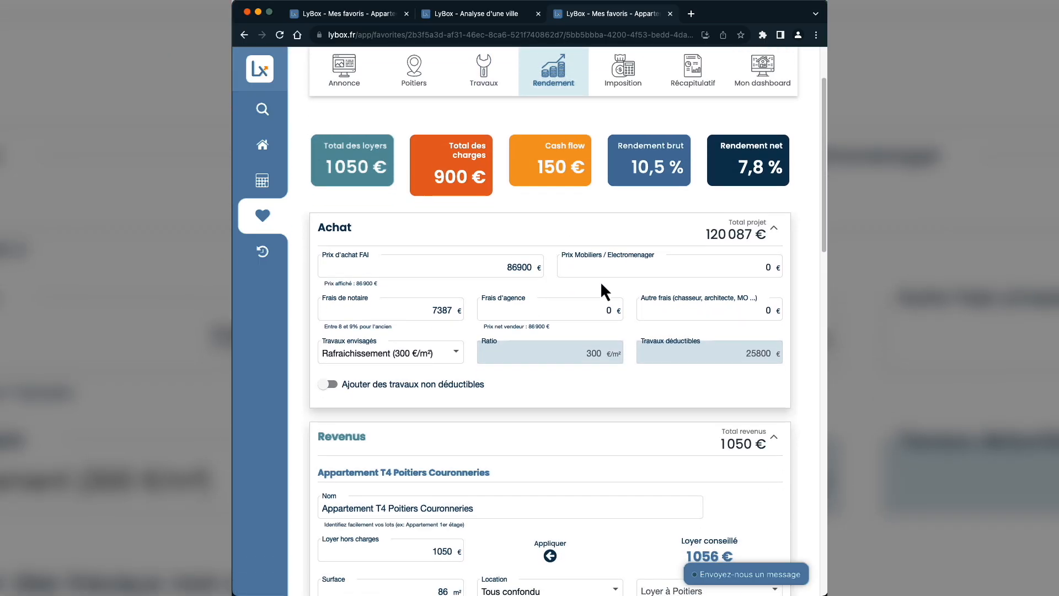
scroll(600, 280, "down", 3)
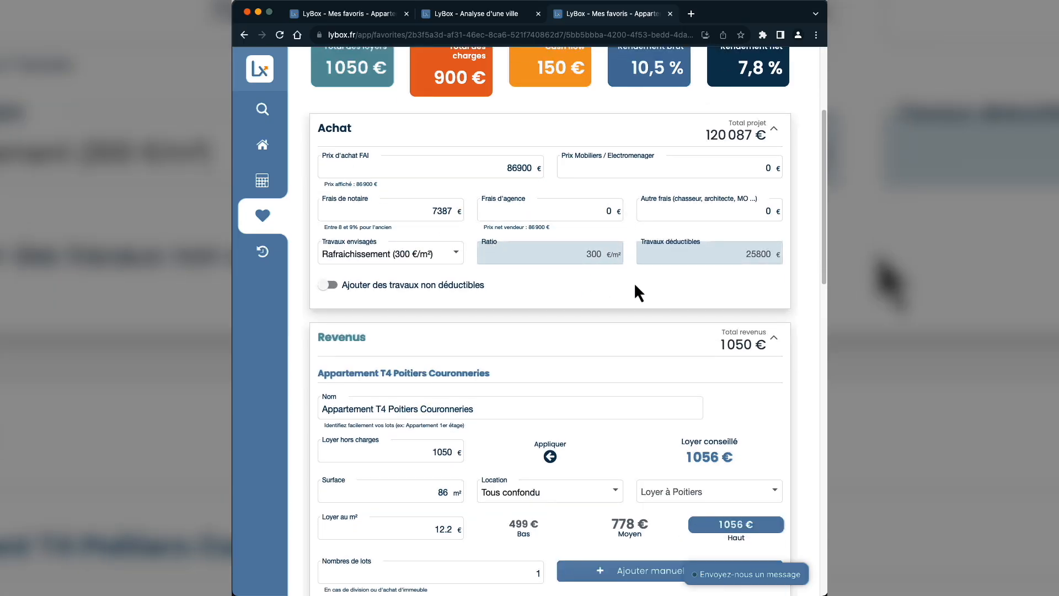
scroll(633, 282, "down", 5)
scroll(609, 299, "down", 1)
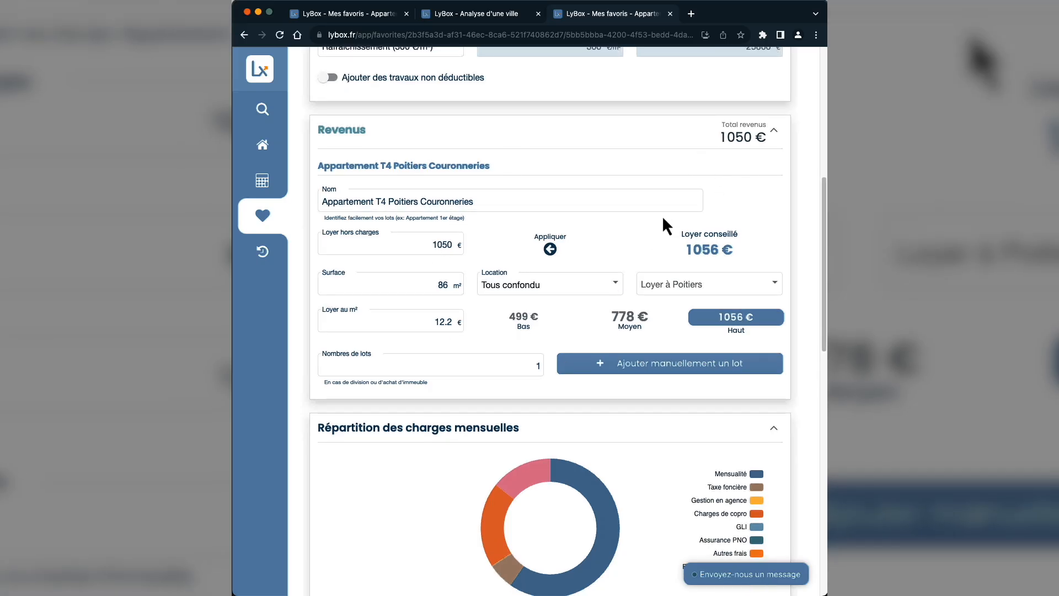
scroll(620, 240, "down", 10)
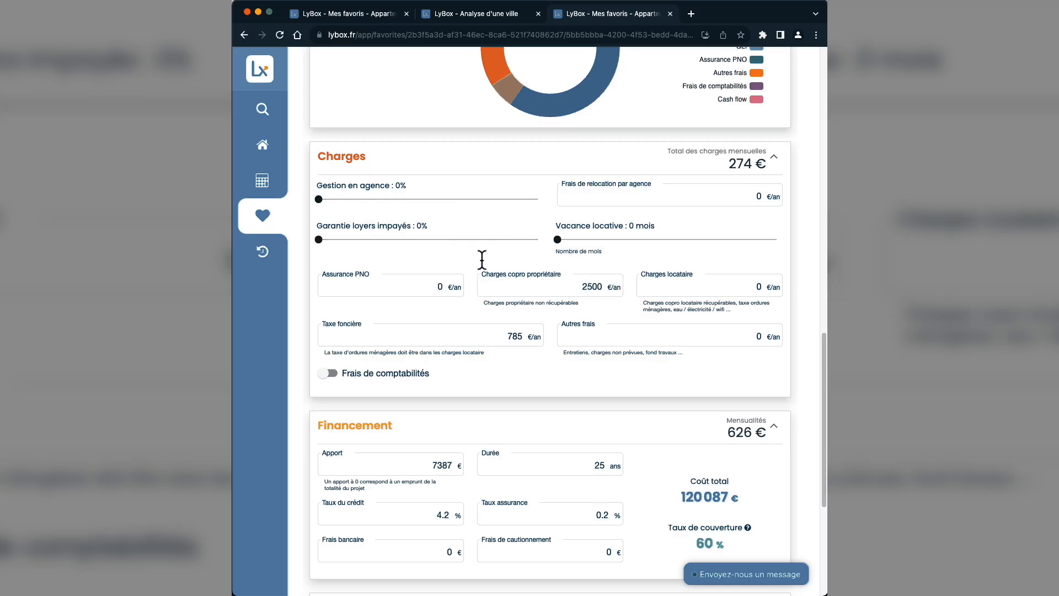
- Set the financing's Apport to 0 €
scroll(598, 278, "down", 5)
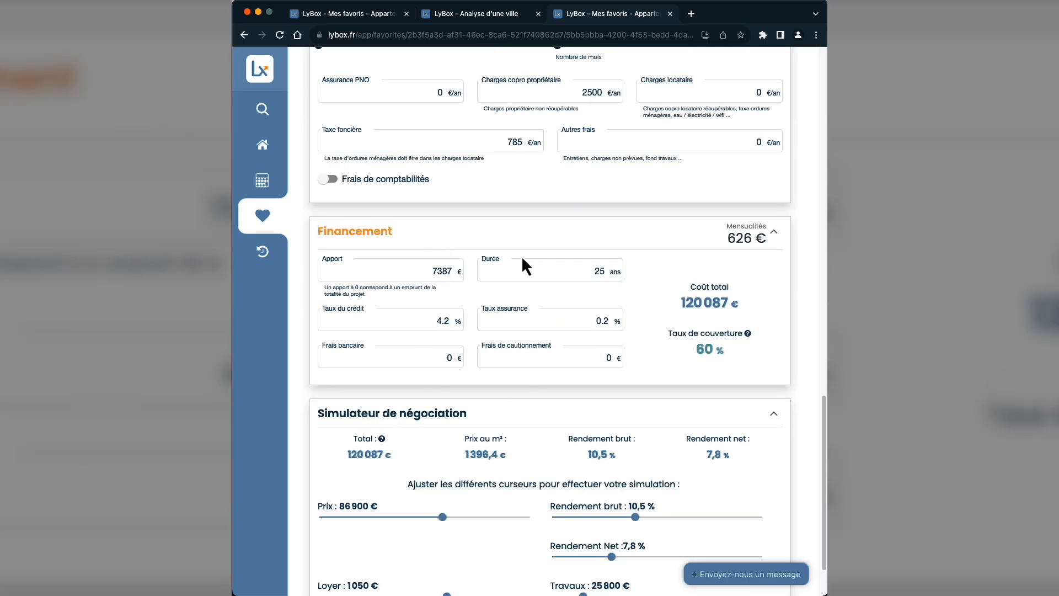
left_click(434, 271)
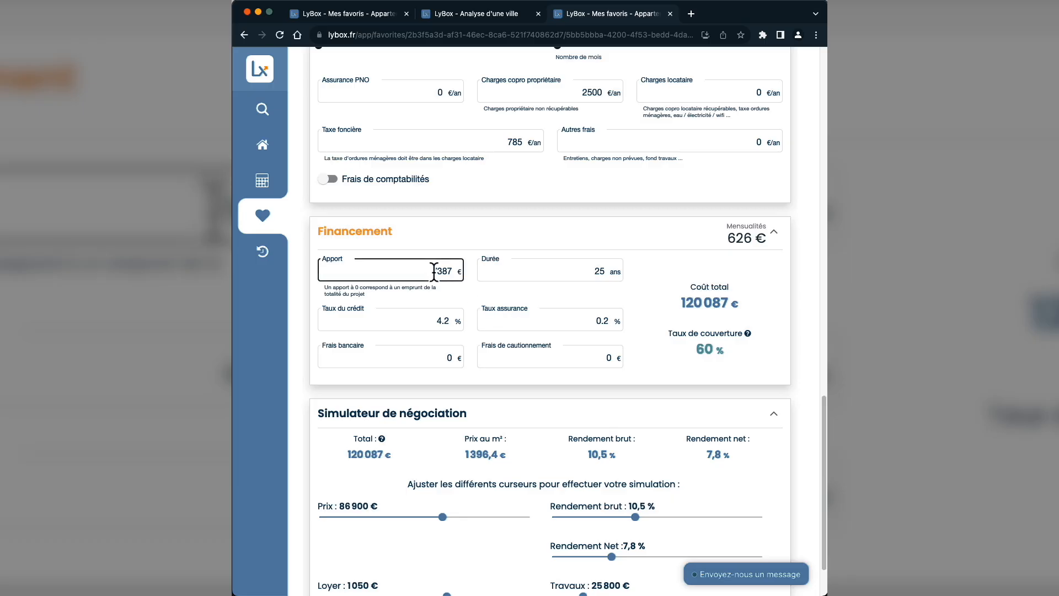
double_click(441, 271)
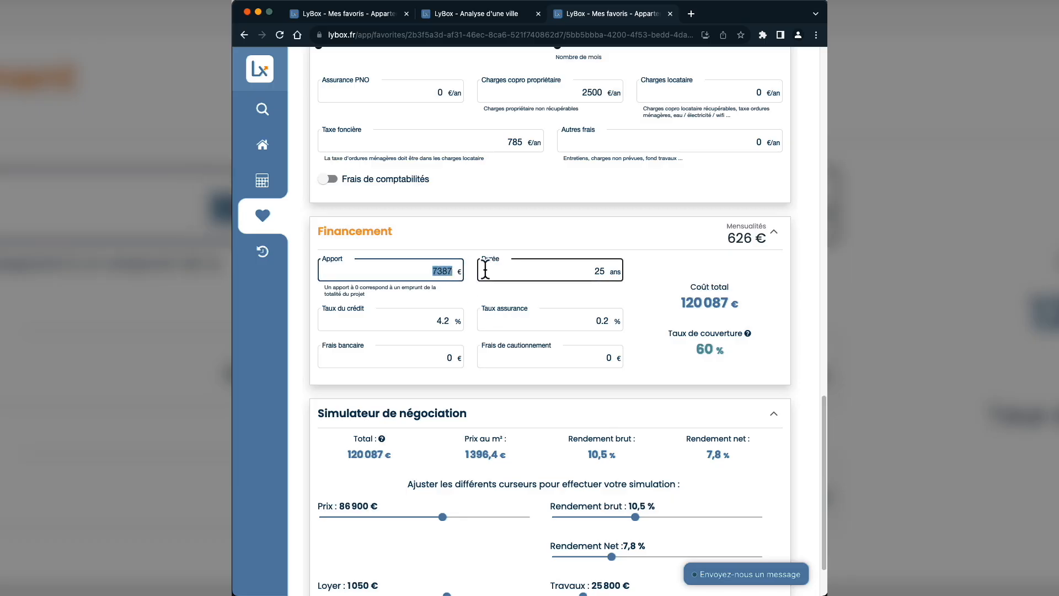
type("0")
left_click(465, 293)
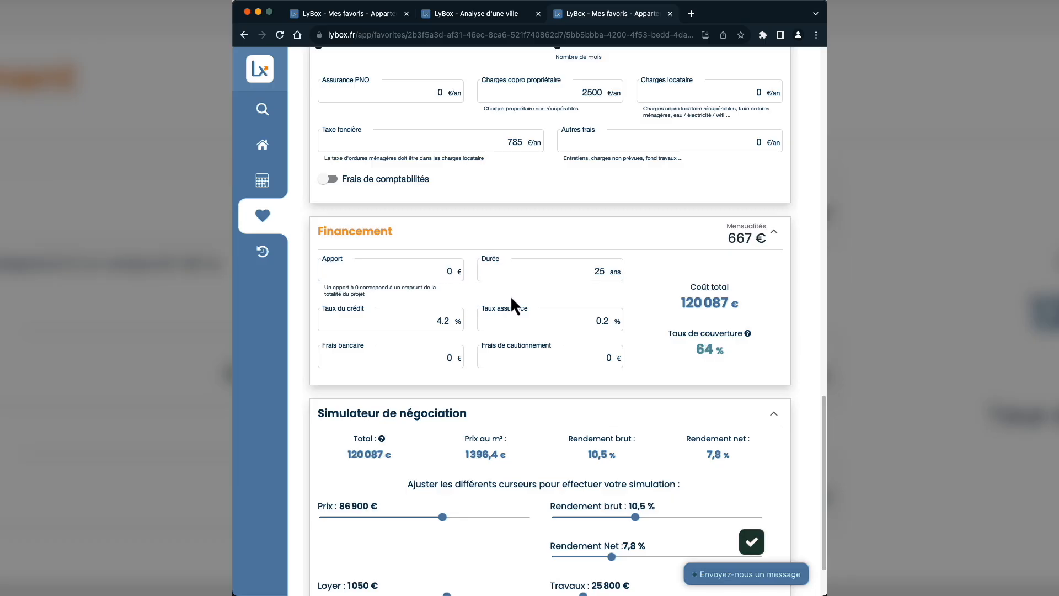
left_click(574, 276)
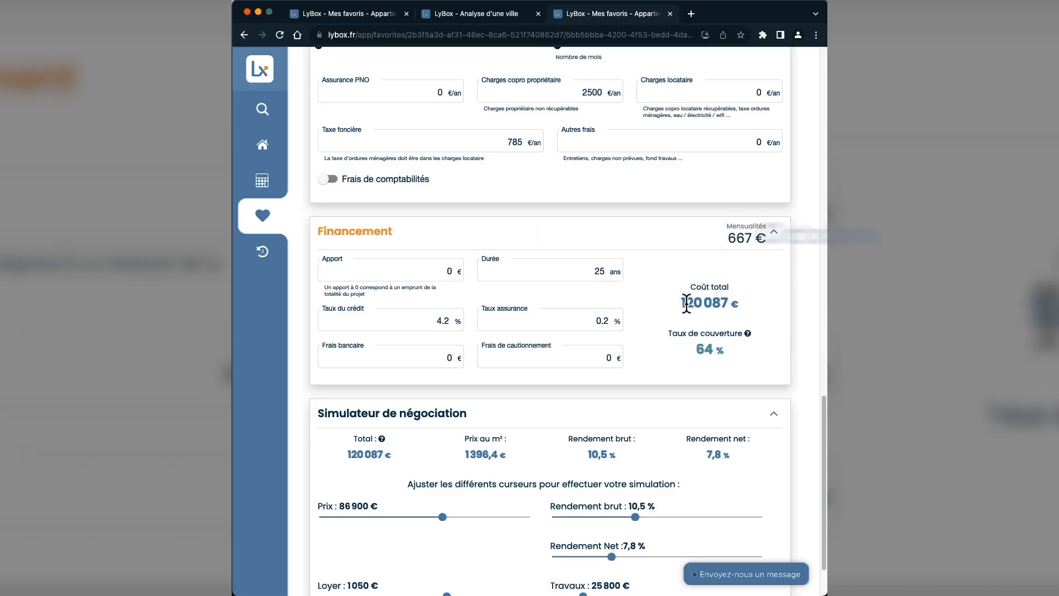
- Examine the project's total cost, monthly loan payment, gross yield and cash flow
left_click_drag(685, 302, 756, 314)
left_click_drag(682, 302, 731, 303)
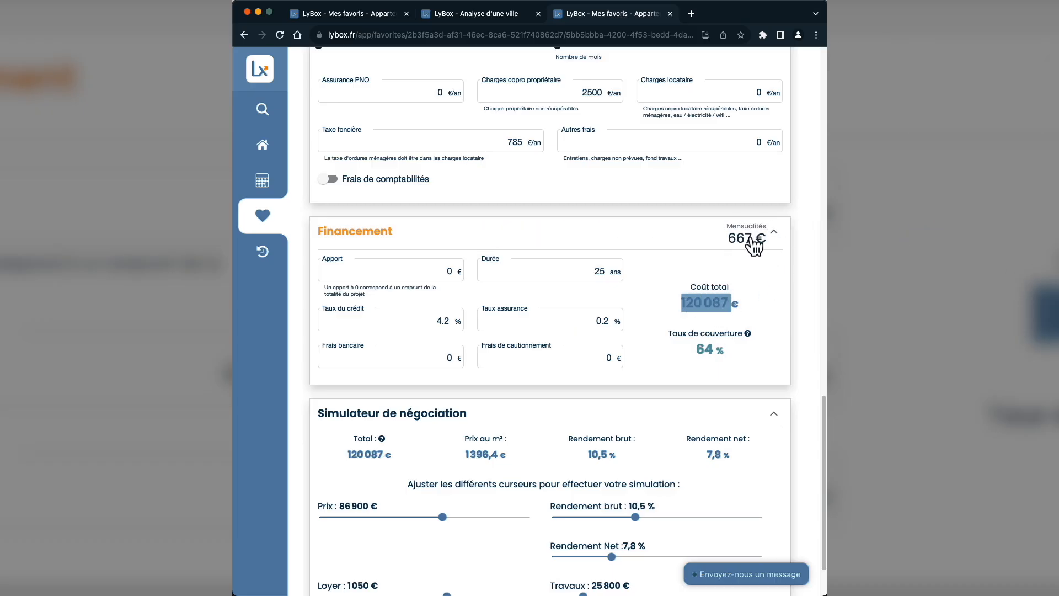
scroll(418, 402, "down", 2)
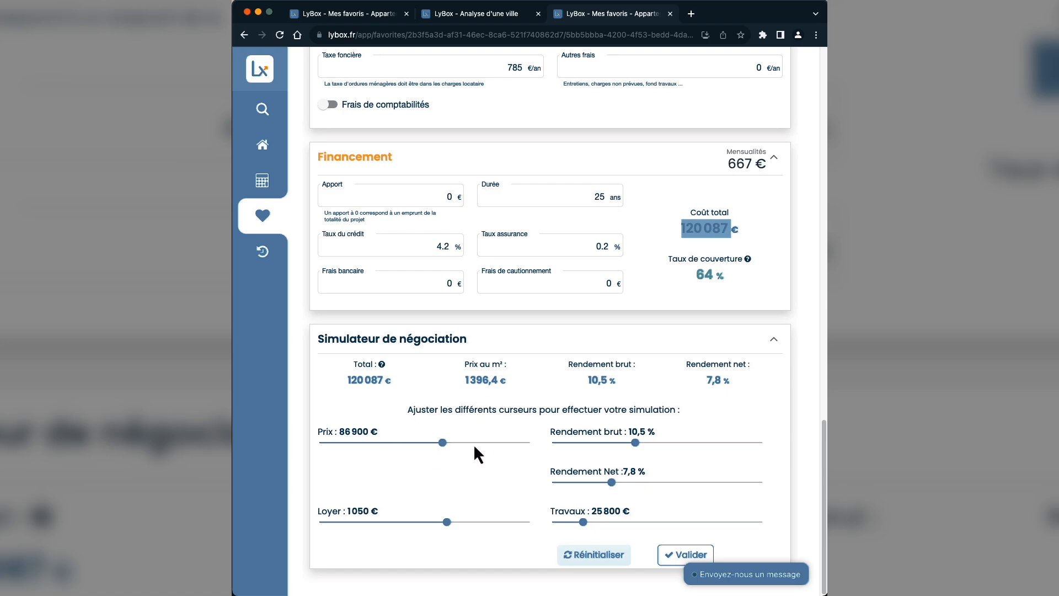
left_click_drag(589, 379, 628, 386)
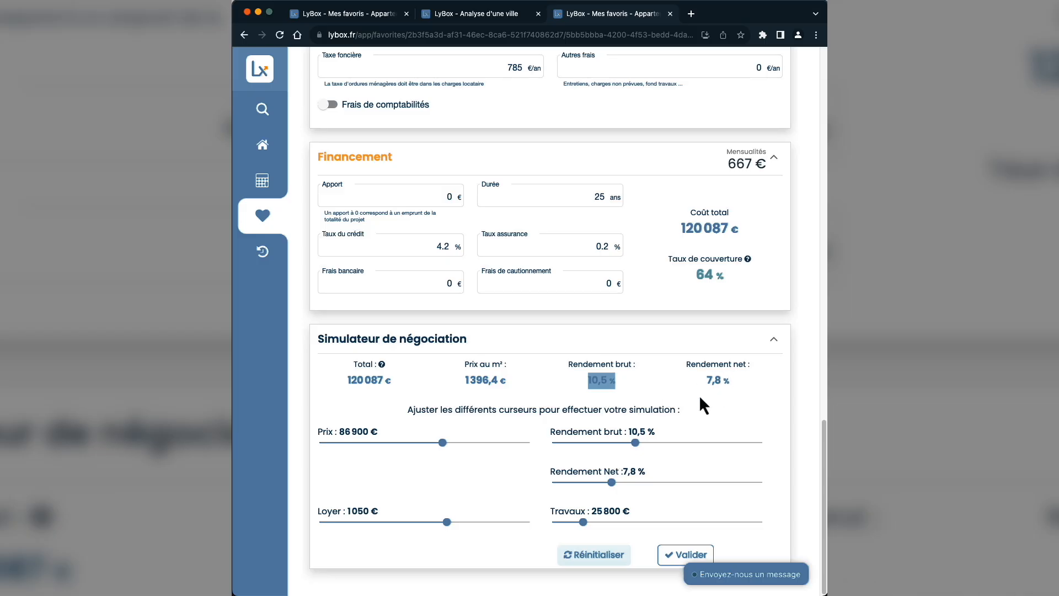
scroll(672, 385, "up", 20)
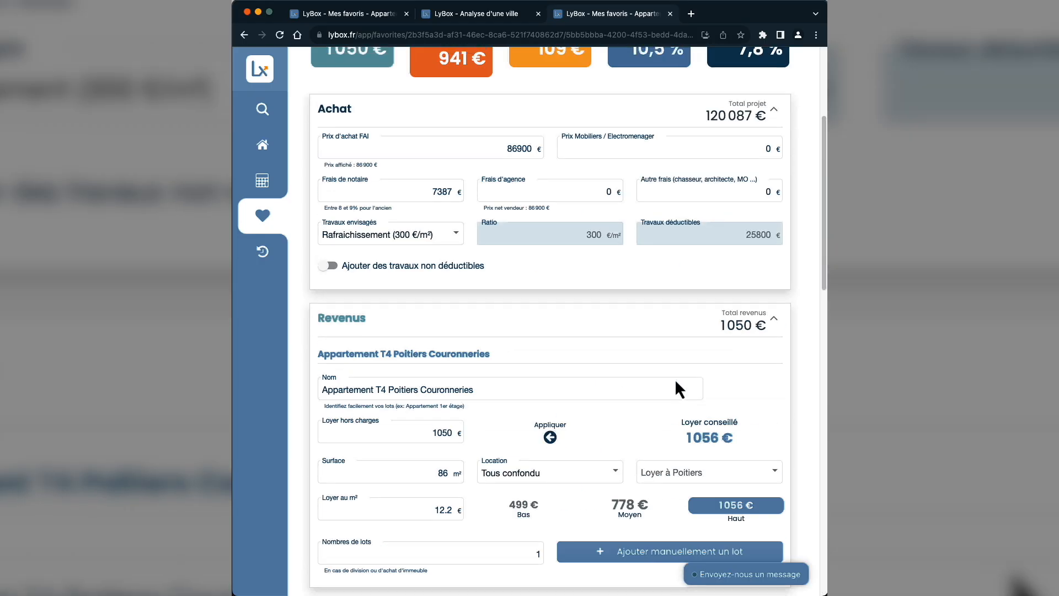
left_click_drag(571, 259, 538, 264)
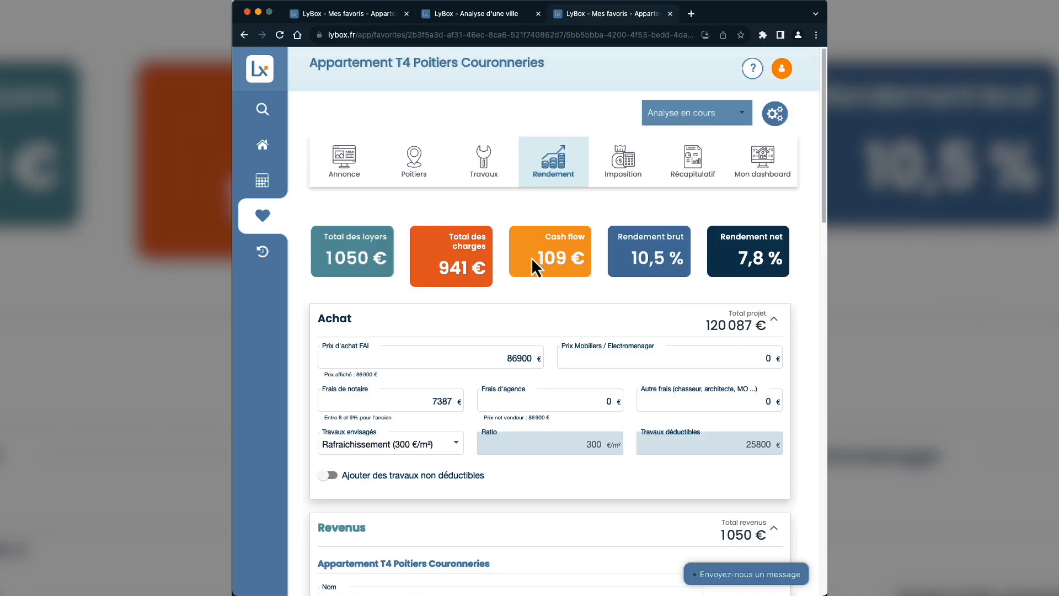
- Lower the price to 79 936 € (-8%) in the negotiation simulator and validate the simulation
scroll(632, 296, "down", 1)
scroll(576, 363, "down", 20)
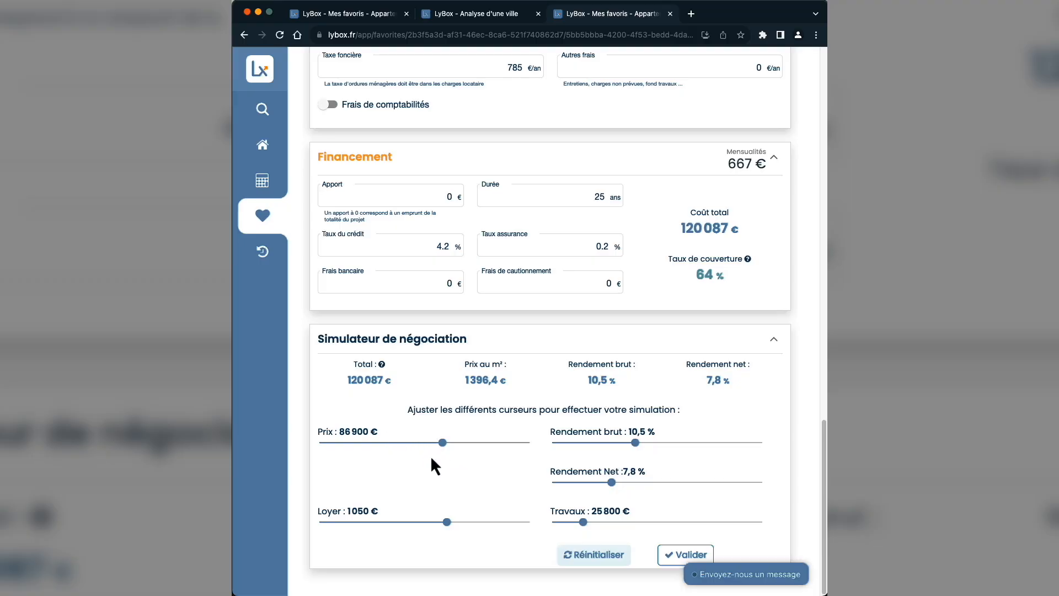
left_click_drag(446, 449, 436, 449)
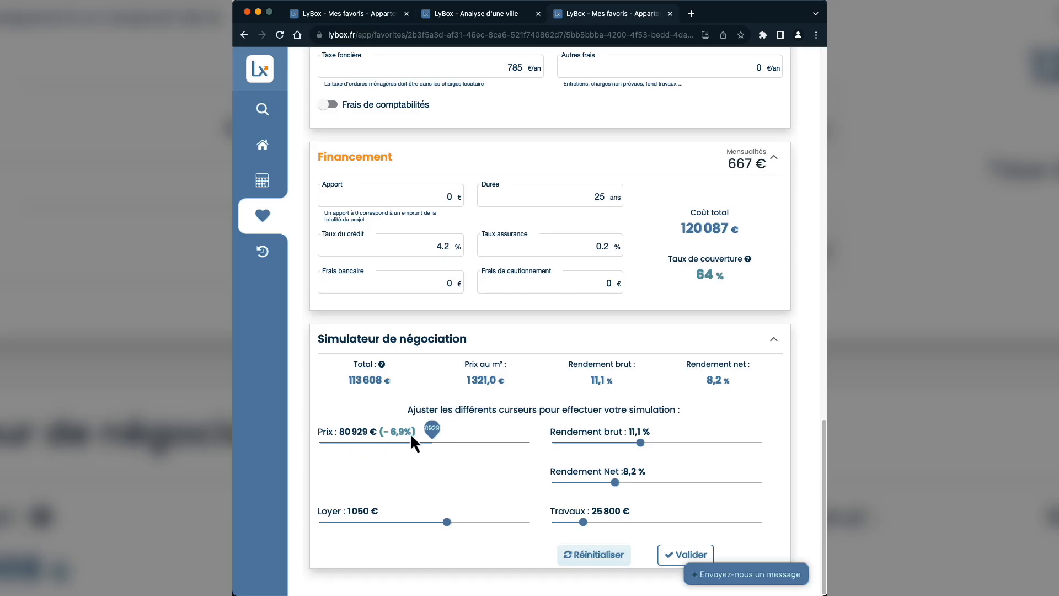
left_click_drag(435, 434, 434, 436)
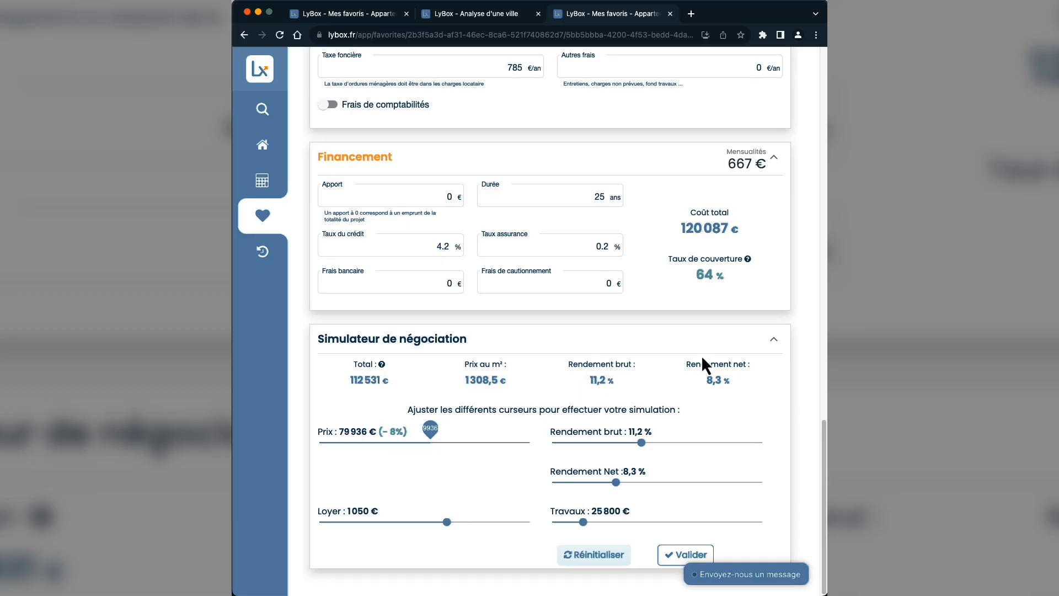
scroll(654, 394, "up", 15)
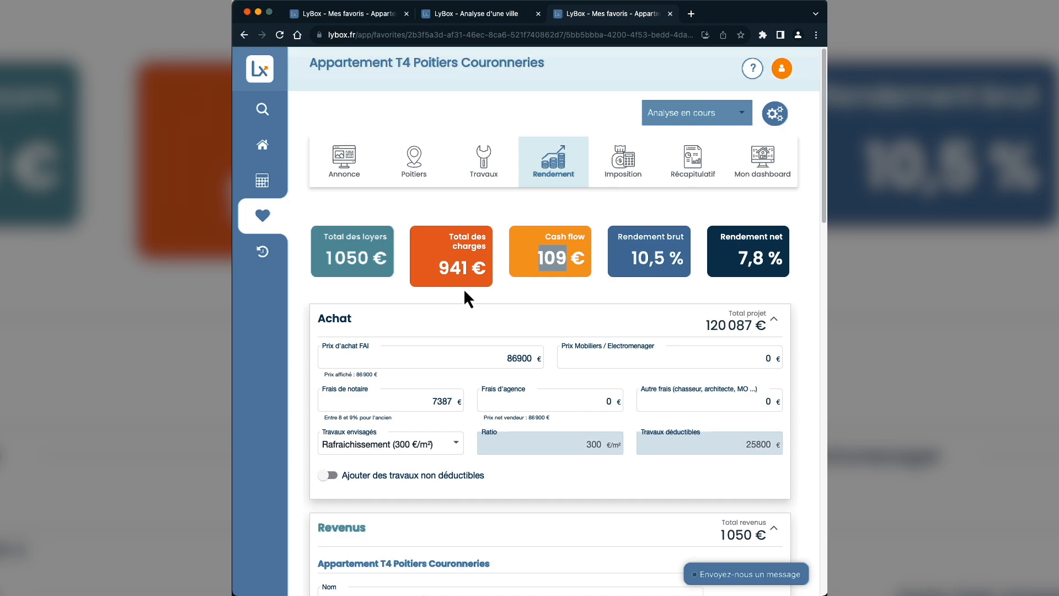
scroll(548, 286, "down", 15)
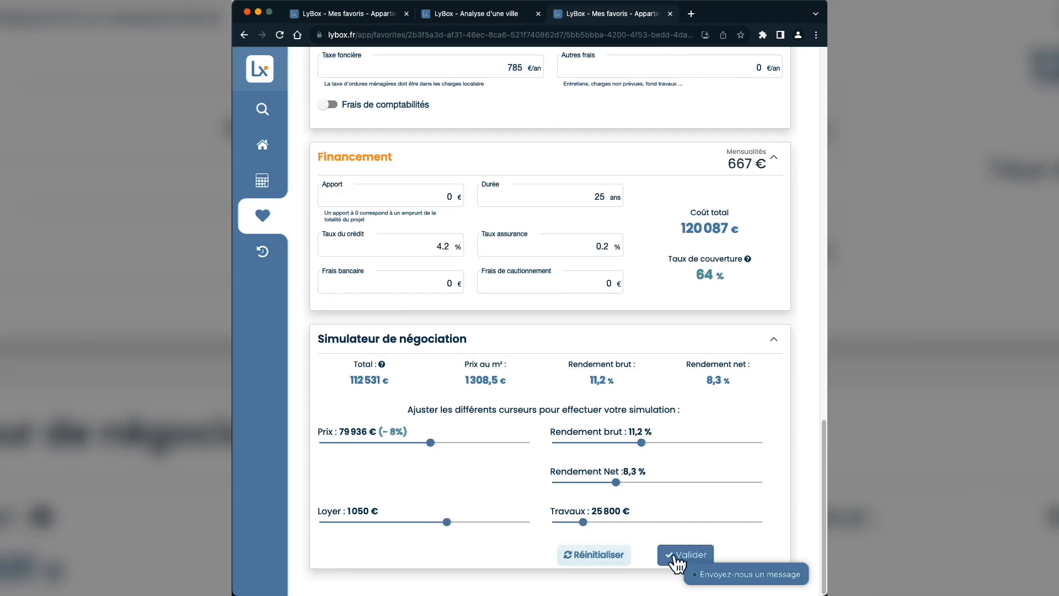
left_click(674, 557)
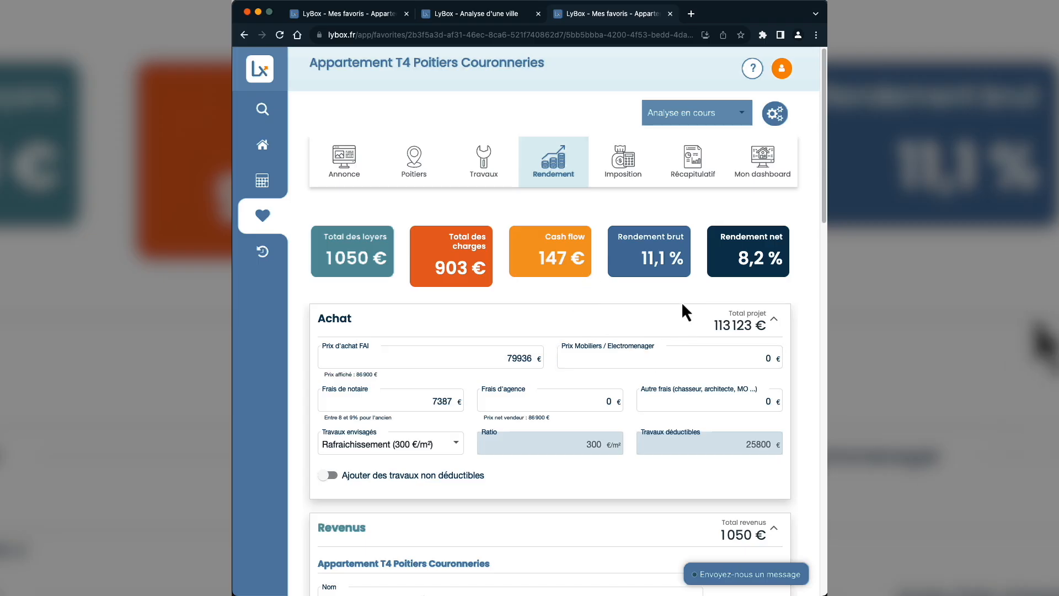
- Open the Imposition analysis and examine the resale price, the city's price variation and the annual rent evolution
scroll(616, 389, "down", 15)
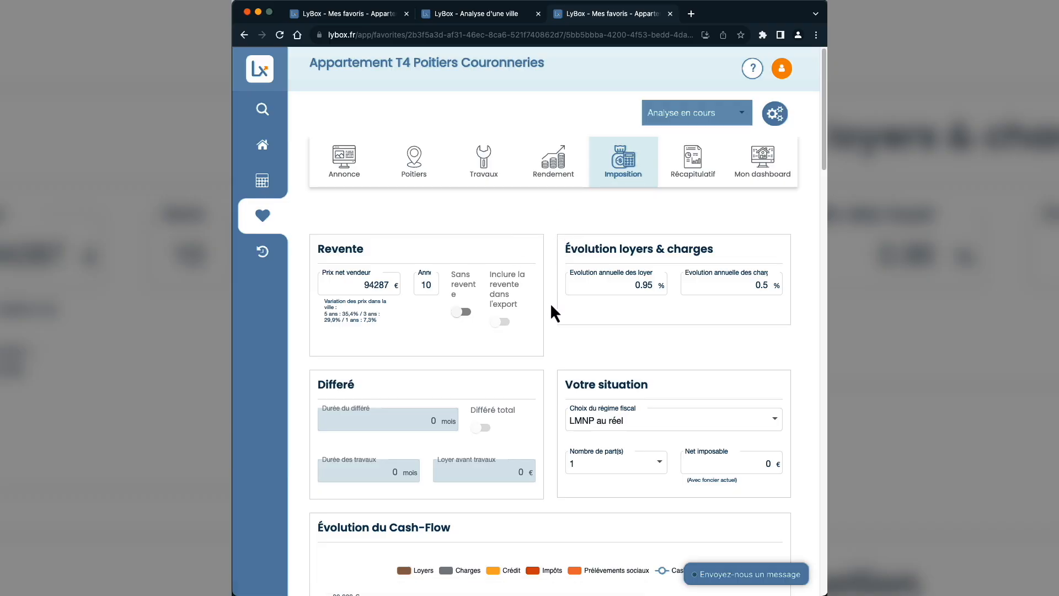
double_click(327, 248)
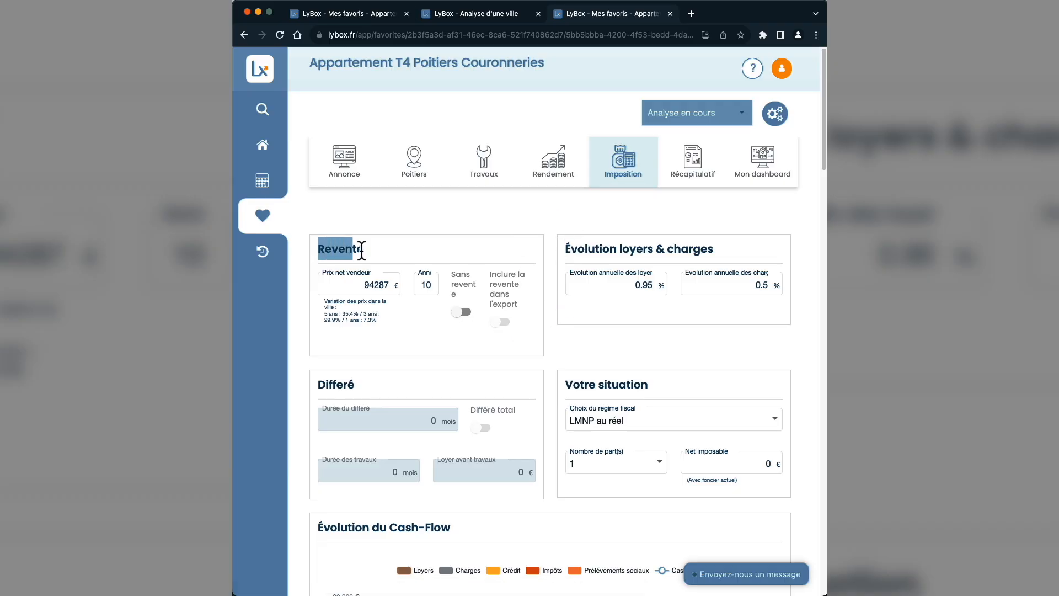
left_click(340, 314)
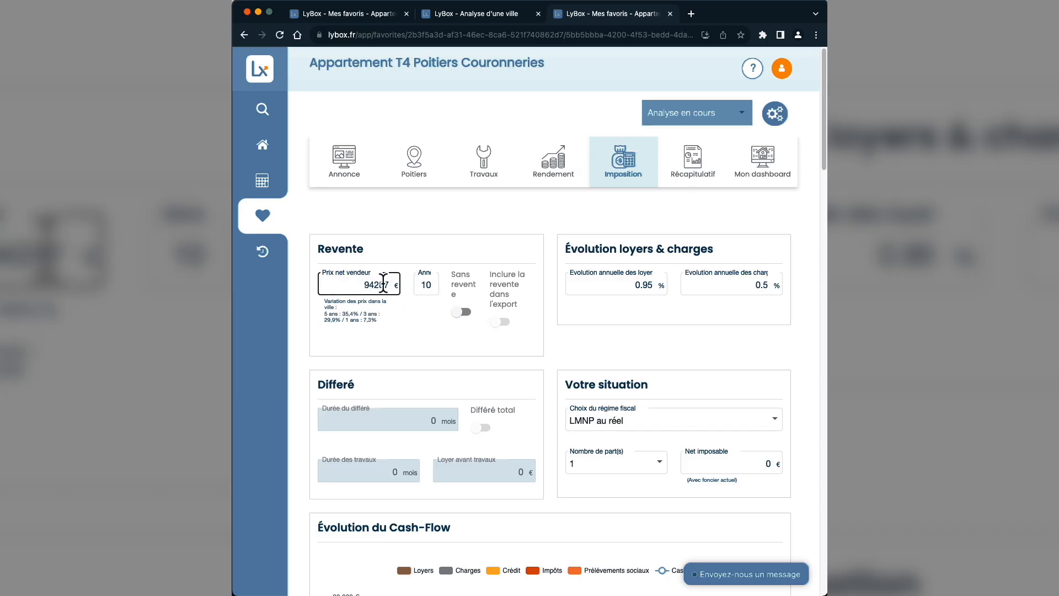
left_click_drag(379, 320, 325, 312)
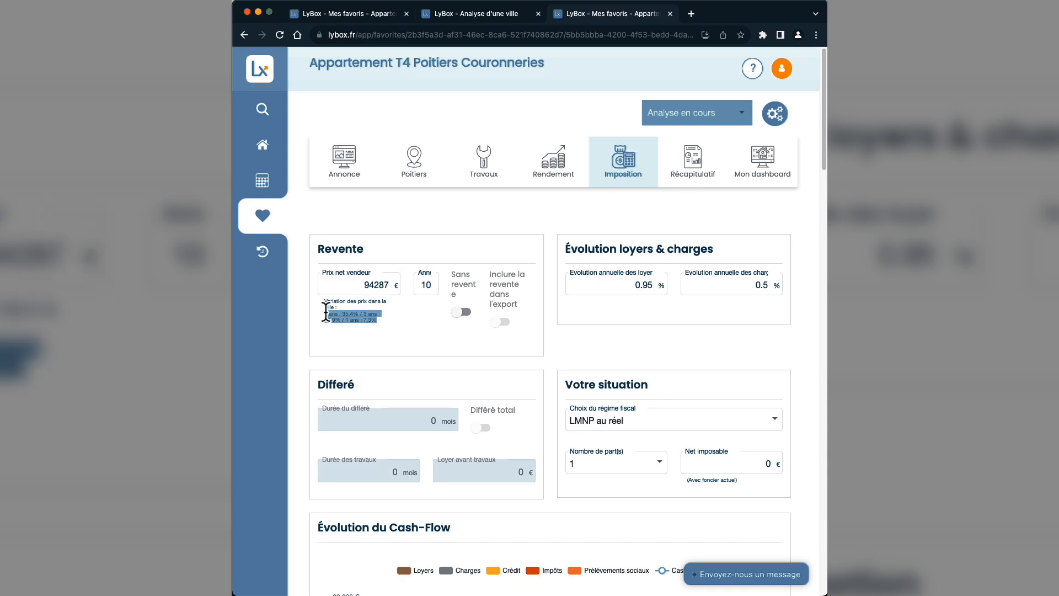
left_click(604, 346)
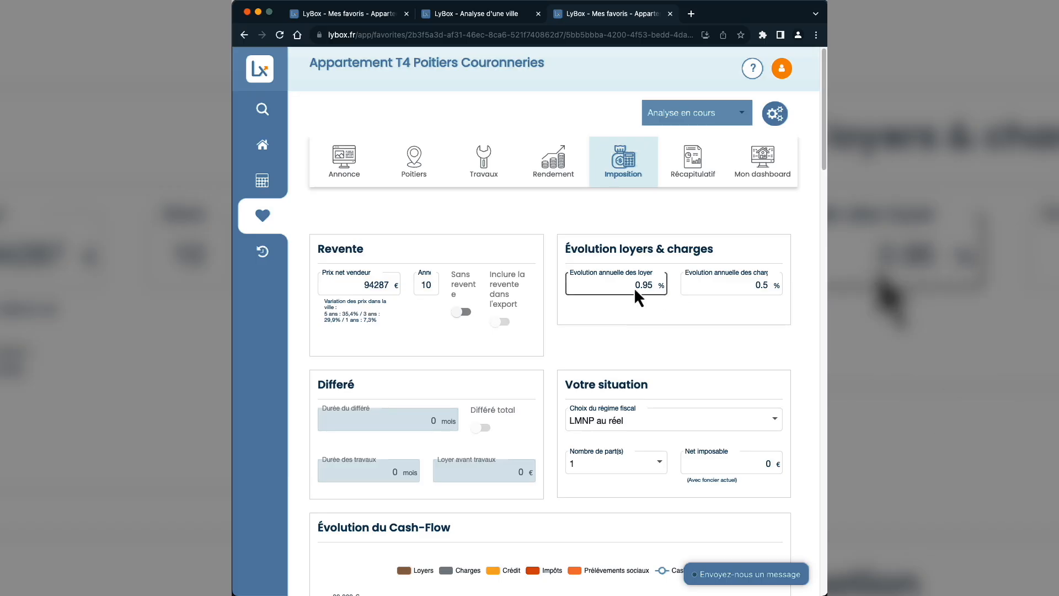
- Look through the tax regimes under Votre situation and select LMNP au réel
scroll(636, 346, "down", 3)
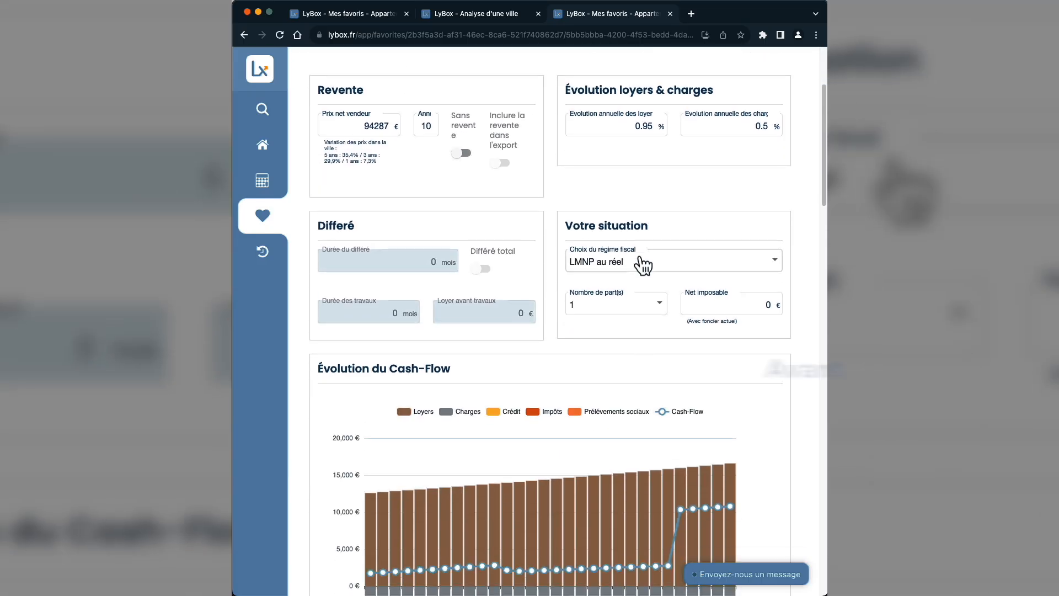
left_click(627, 266)
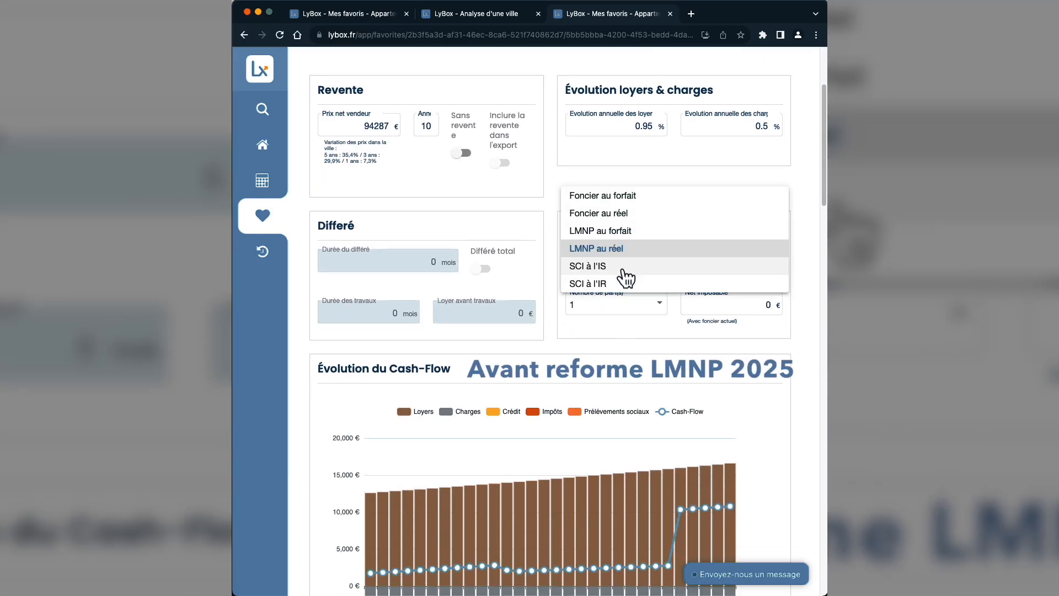
left_click(610, 250)
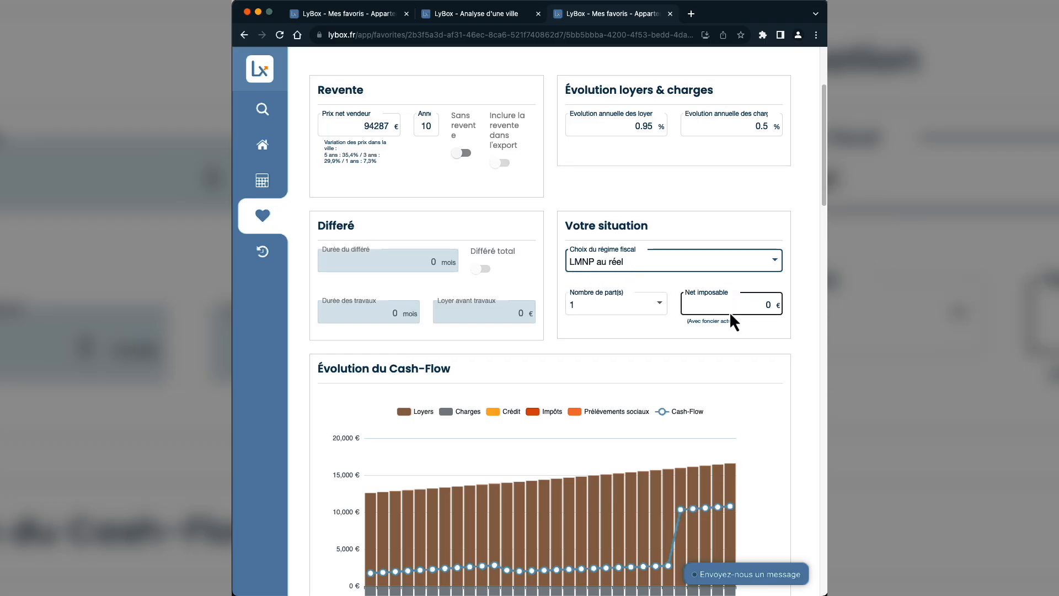
- Examine the yearly cash-flow evolution chart under the LMNP au réel regime, including the final years
double_click(769, 304)
scroll(740, 304, "down", 3)
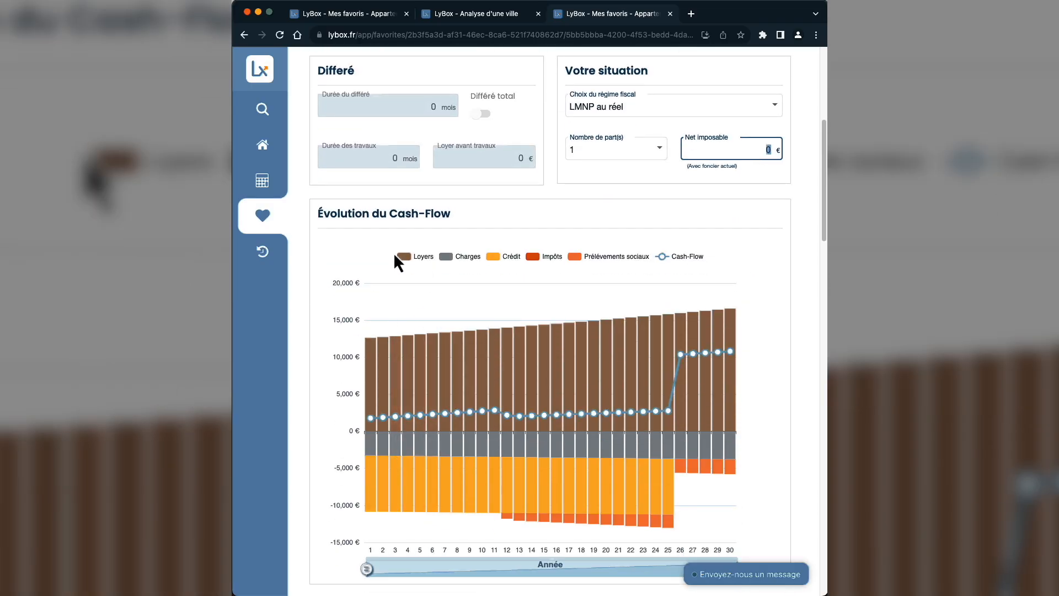
scroll(541, 265, "down", 4)
scroll(781, 325, "up", 2)
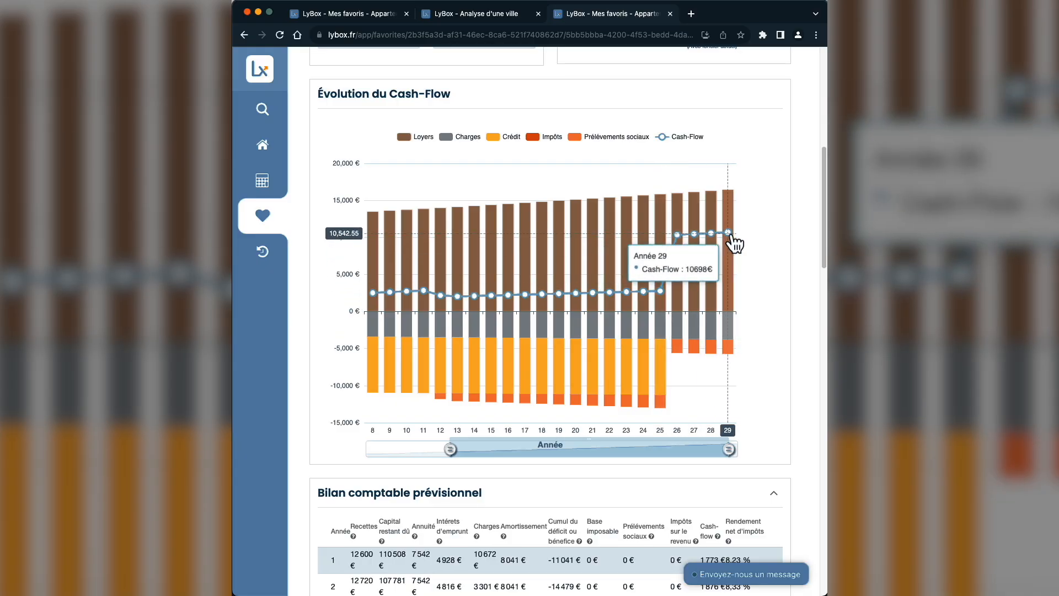
scroll(747, 232, "up", 8)
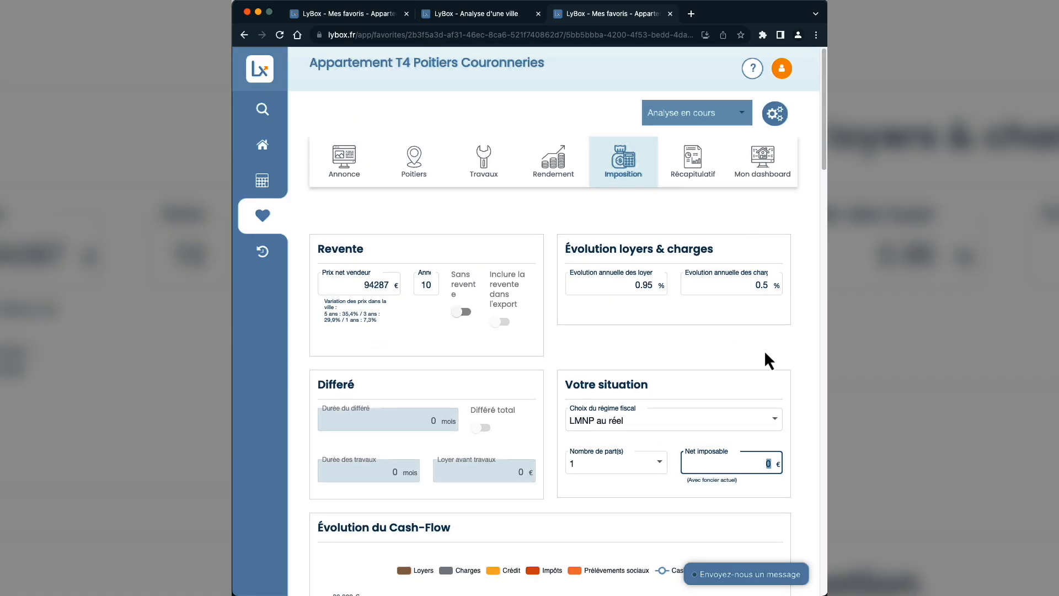
scroll(740, 386, "down", 7)
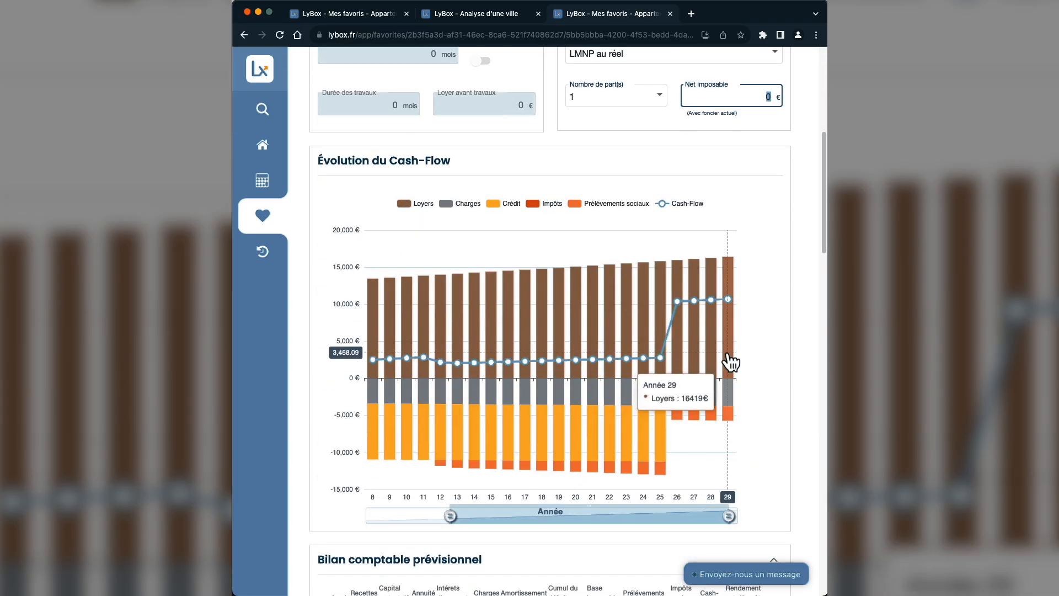
- Switch the tax regime to SCI à l'IS and examine the resulting cash-flow evolution chart
scroll(673, 283, "up", 4)
left_click(626, 259)
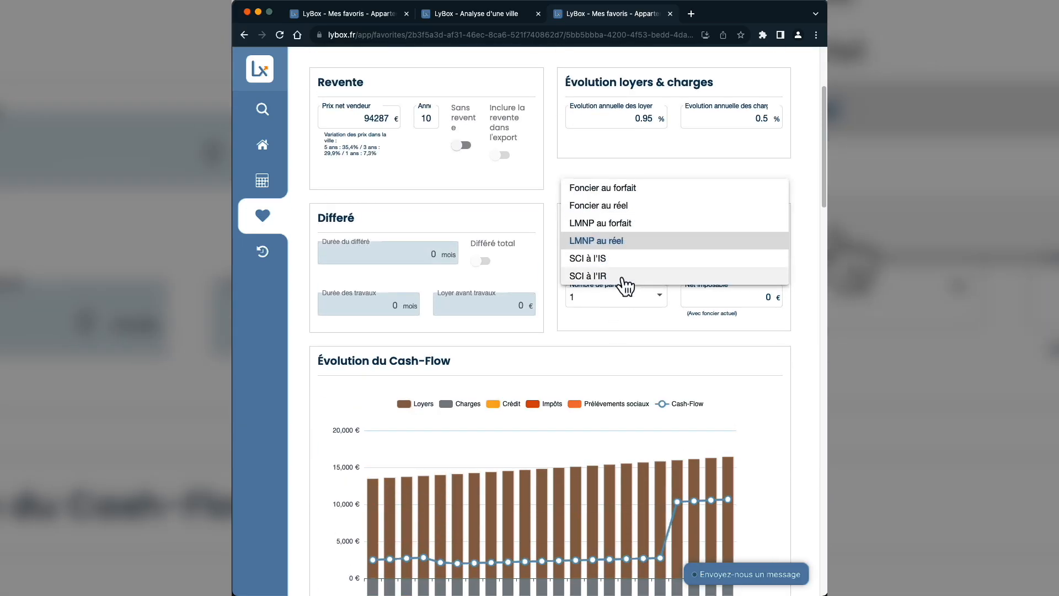
left_click(604, 260)
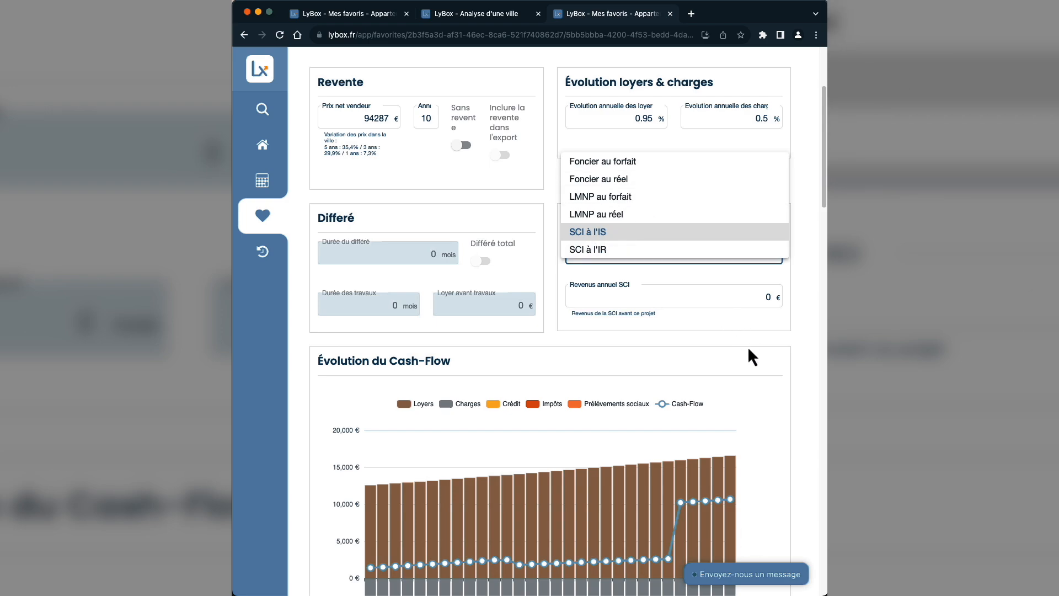
scroll(748, 349, "down", 8)
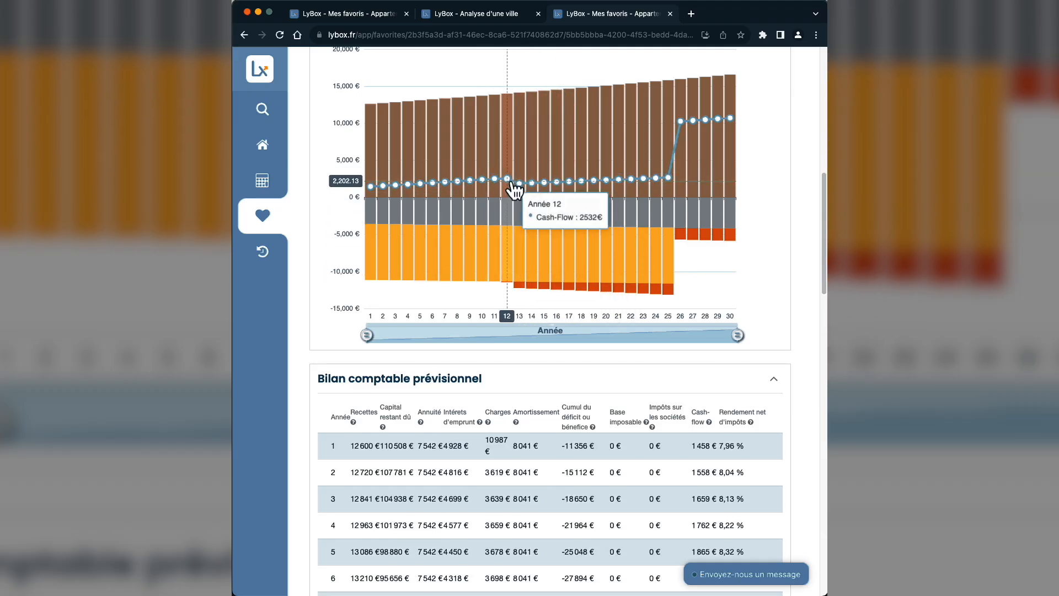
- Set the tax regime to LMNP au forfait and show all years of the Bilan comptable prévisionnel
scroll(785, 251, "up", 7)
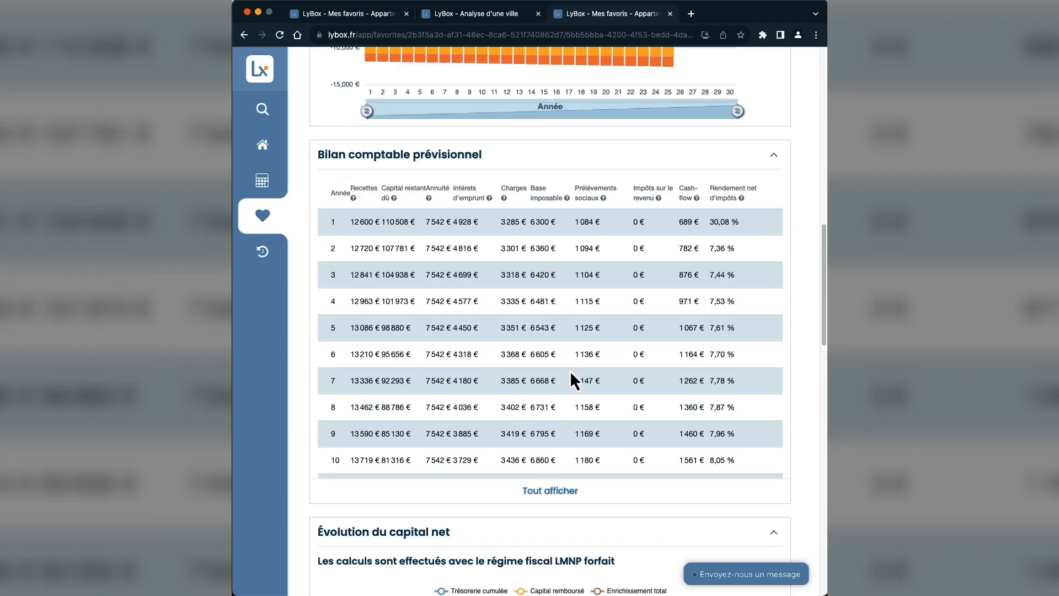
scroll(572, 373, "down", 3)
left_click(556, 404)
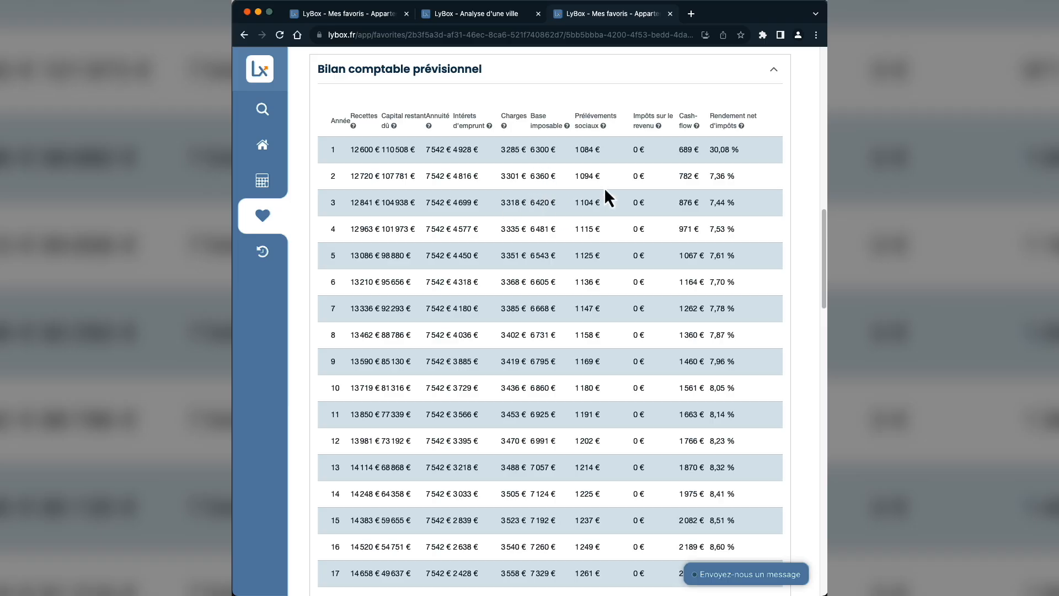
- Examine the total enrichment in the net capital chart and compare the tax regimes in the treasury evolution with resale
scroll(802, 213, "down", 14)
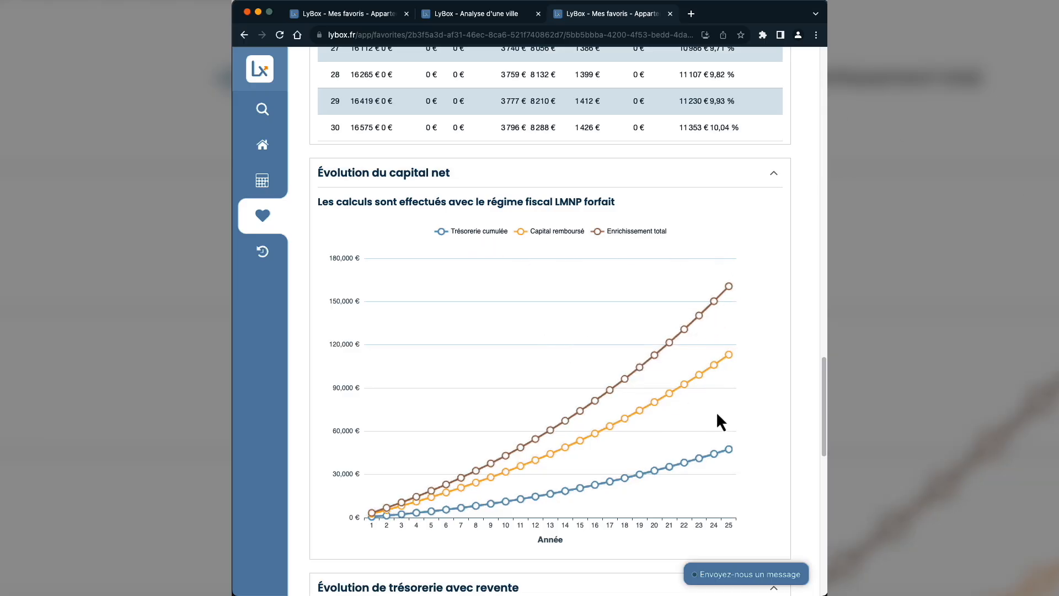
mouse_move(732, 288)
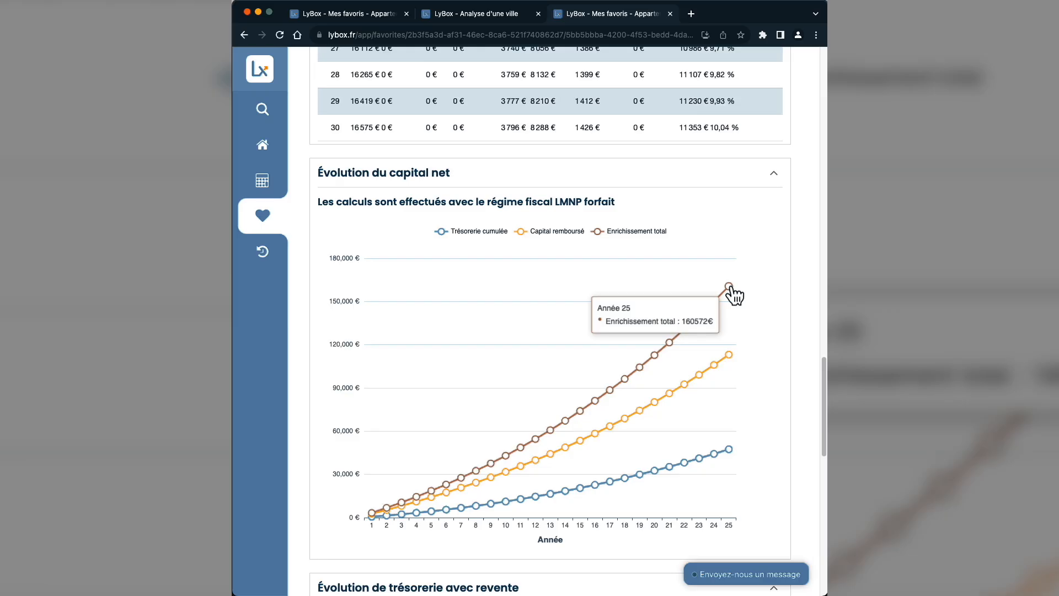
scroll(802, 264, "down", 6)
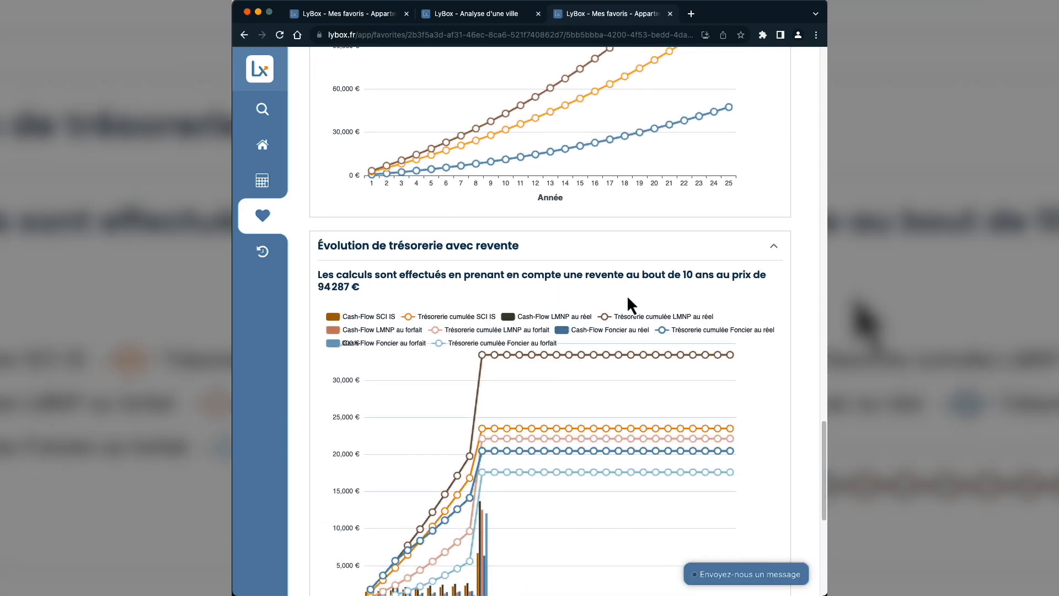
scroll(640, 270, "down", 2)
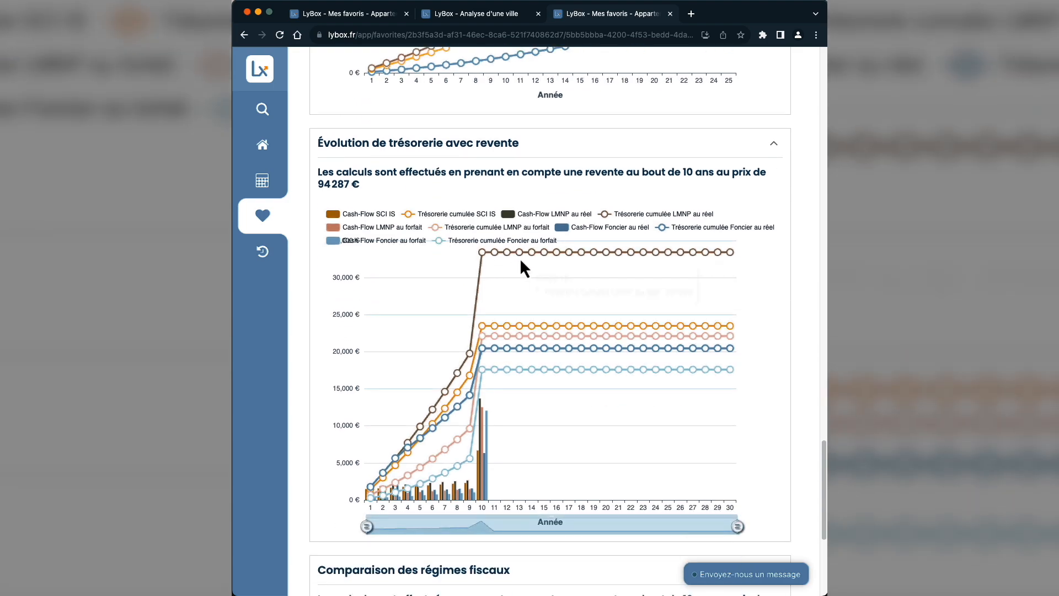
mouse_move(522, 256)
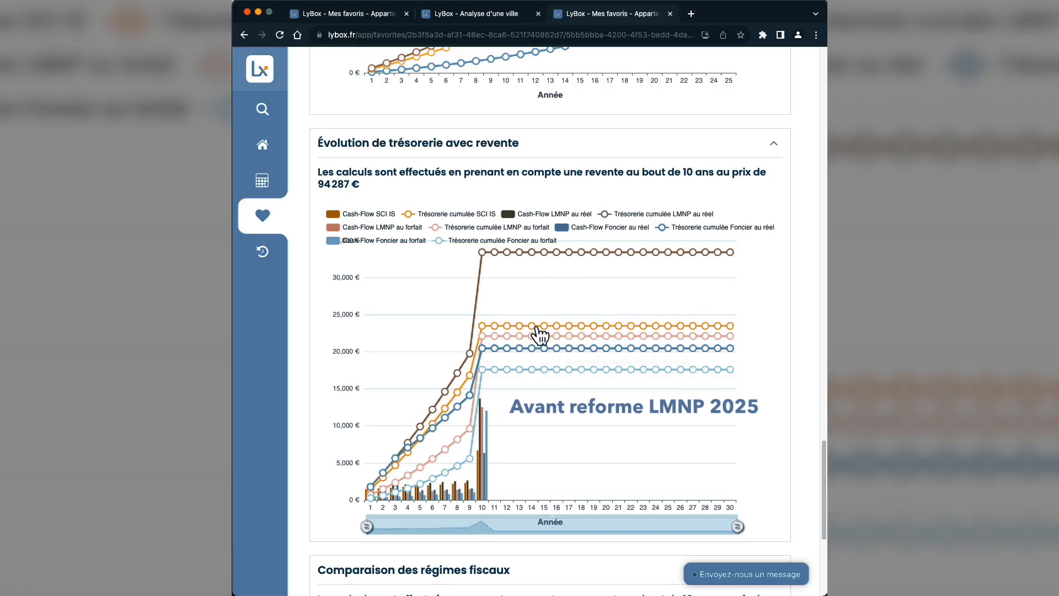
mouse_move(534, 329)
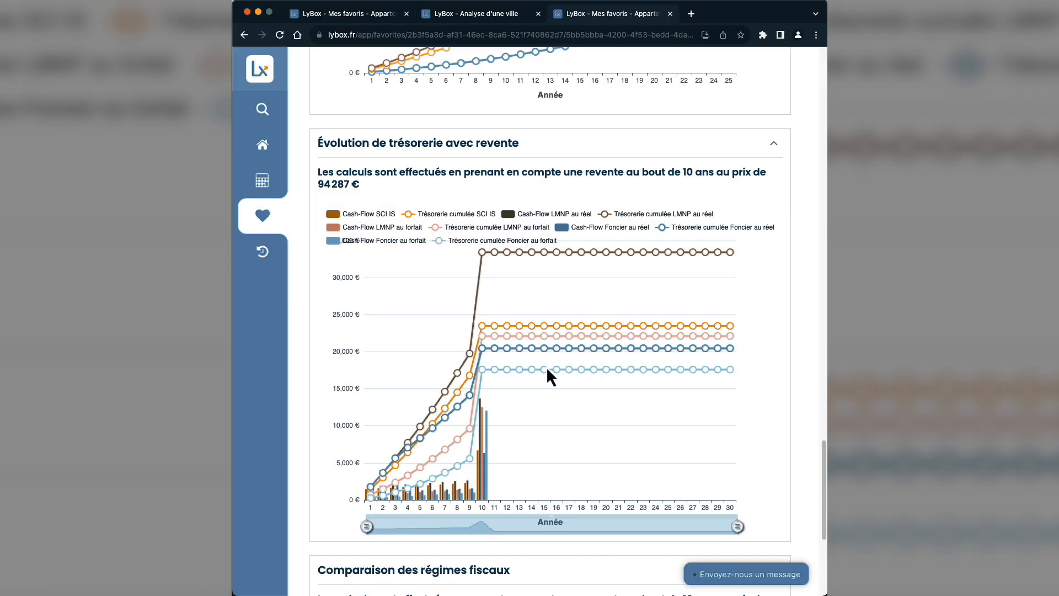
scroll(790, 316, "down", 5)
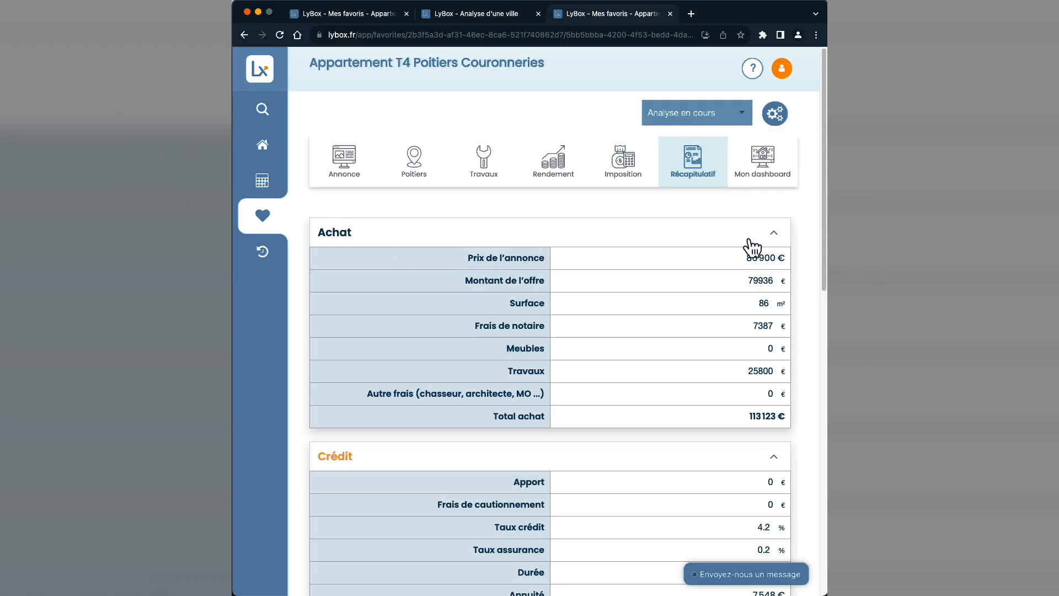
- Review the Récapitulatif's purchase costs, credit, rent, annual charges and key indicators
scroll(678, 208, "down", 2)
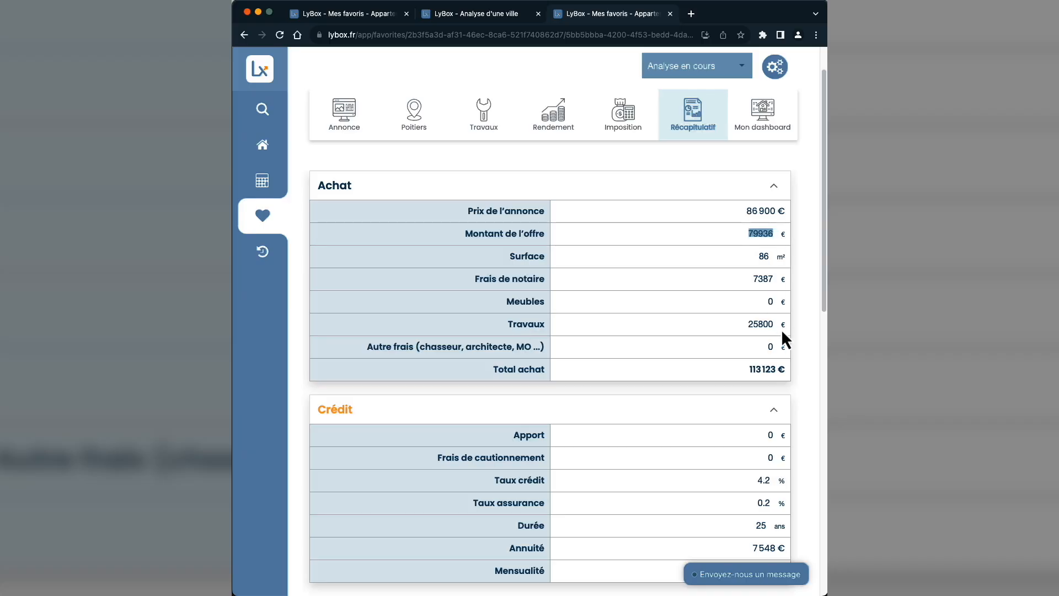
left_click_drag(745, 370, 771, 369)
scroll(763, 364, "down", 1)
scroll(761, 364, "down", 4)
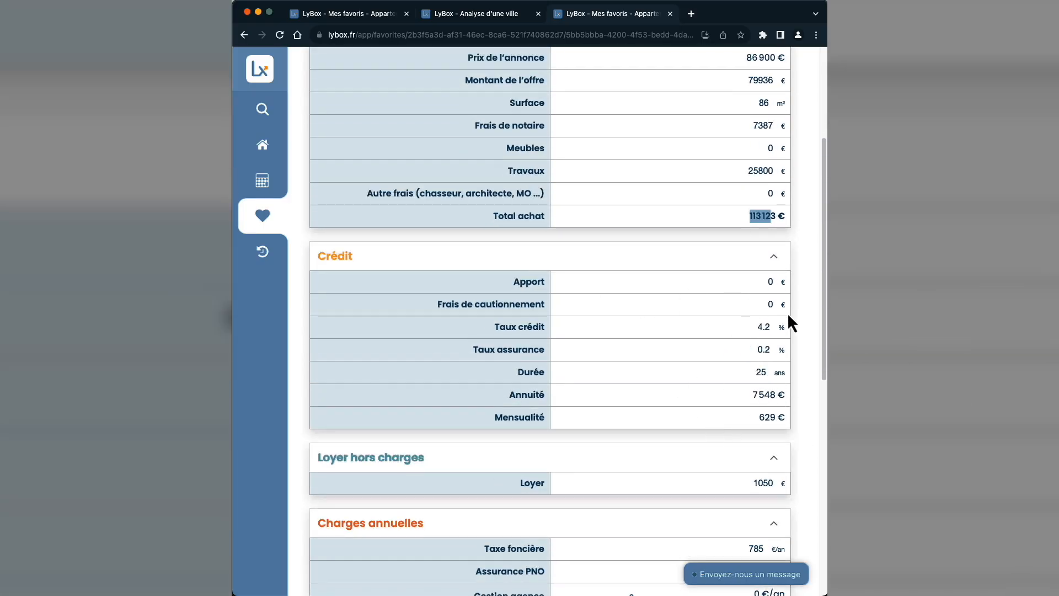
scroll(780, 364, "down", 3)
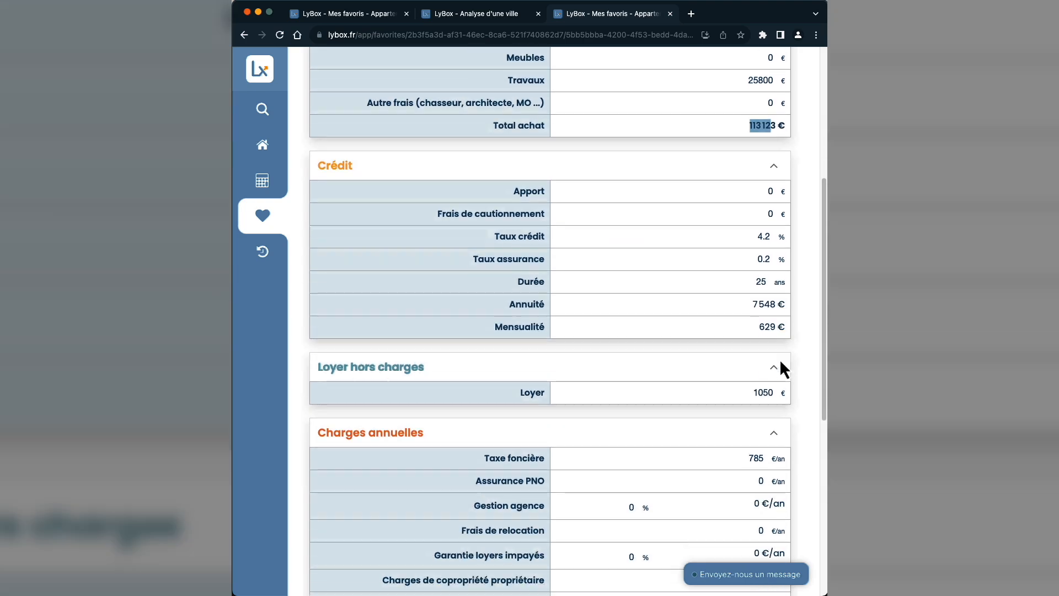
scroll(779, 325, "down", 3)
scroll(758, 302, "down", 6)
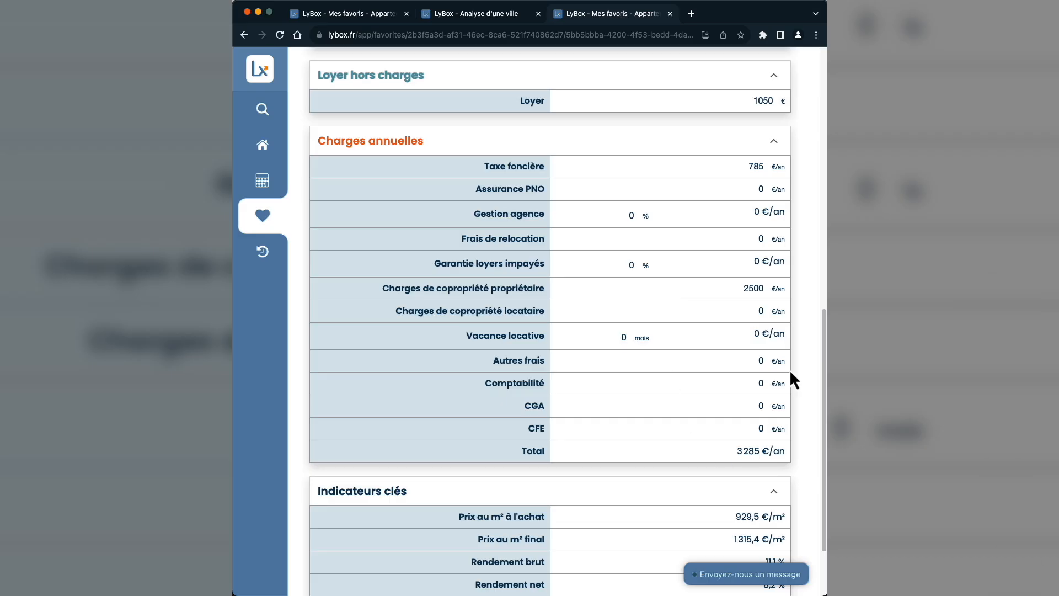
scroll(790, 372, "down", 3)
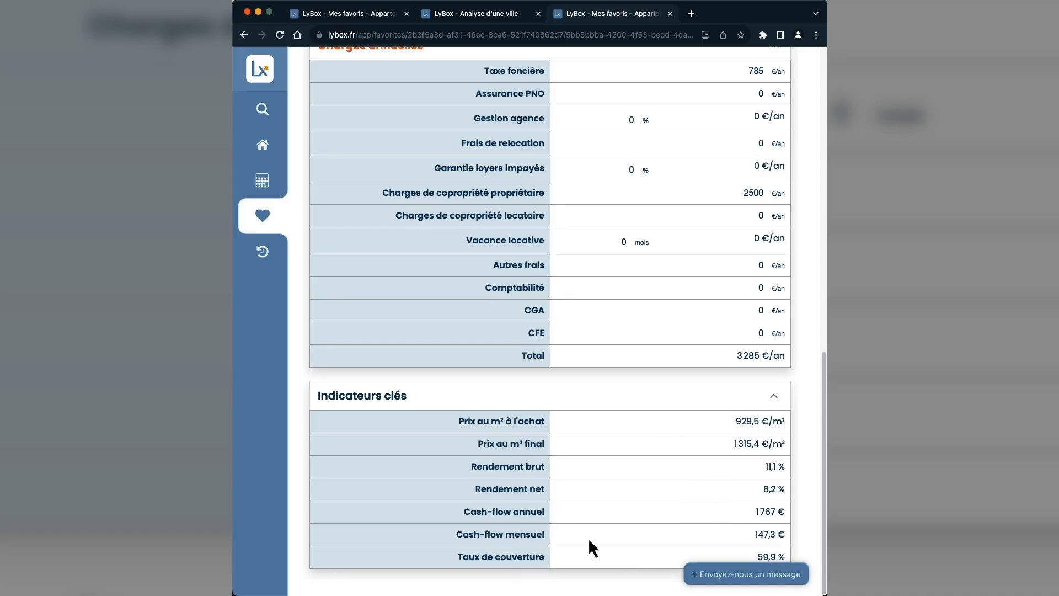
- Open the Poitiers city data and examine the city information, services and rental market shares of tenants and apartments
scroll(795, 444, "up", 20)
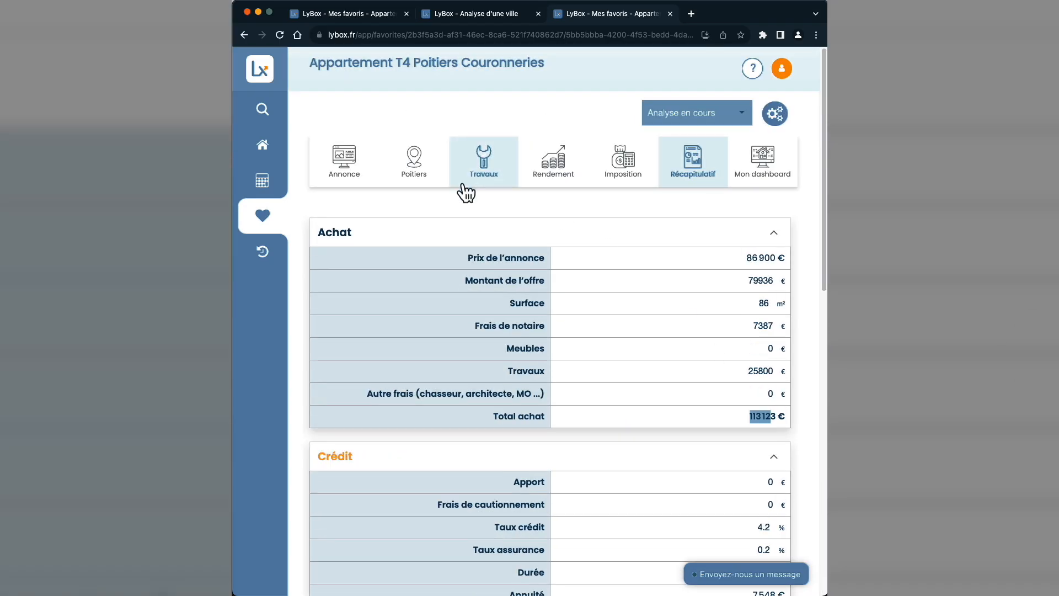
left_click(426, 173)
scroll(807, 325, "down", 15)
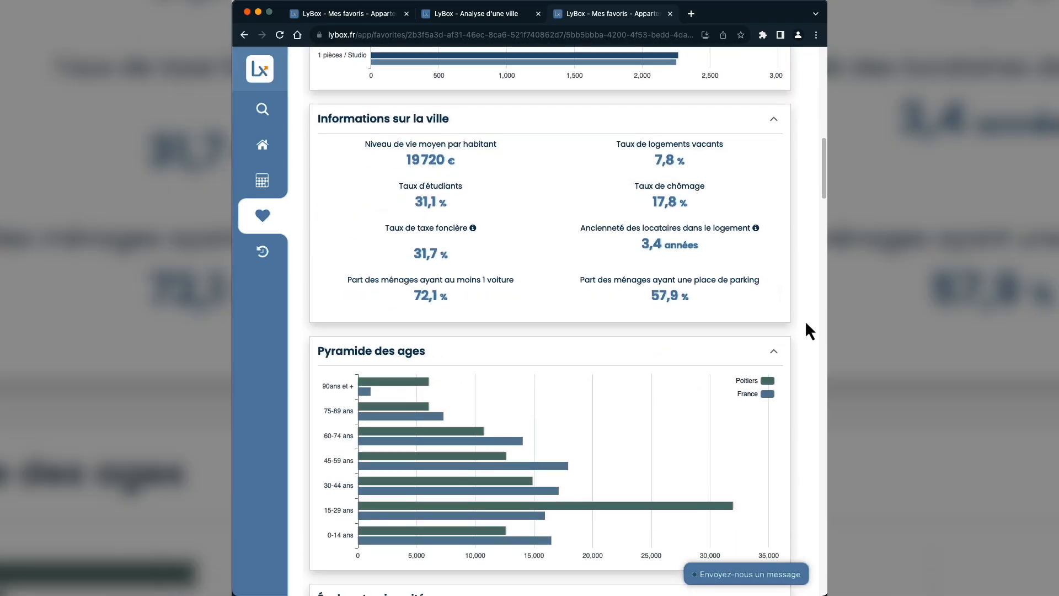
scroll(610, 399, "down", 15)
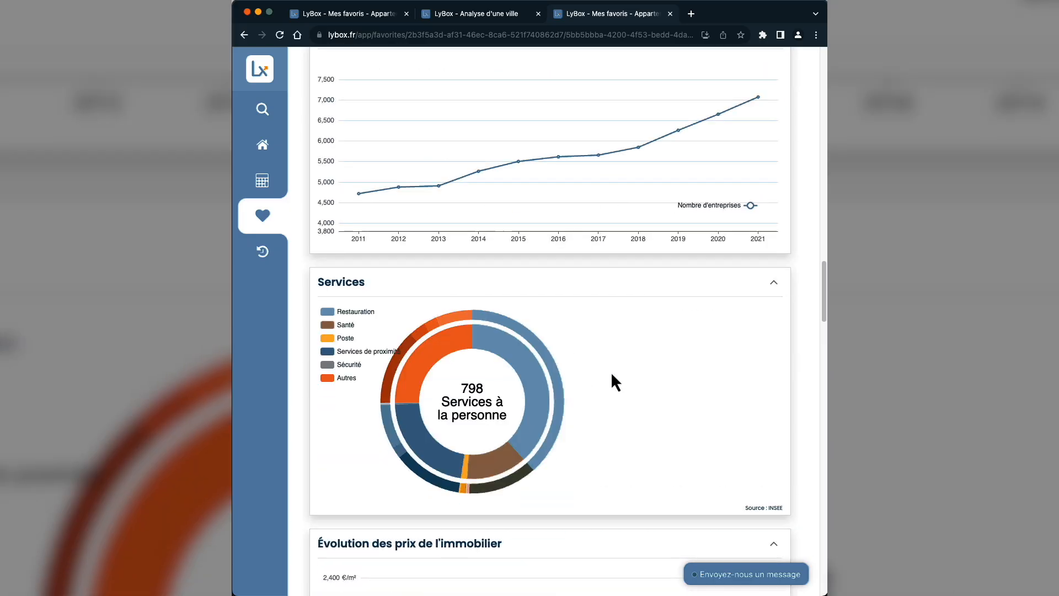
scroll(717, 405, "down", 8)
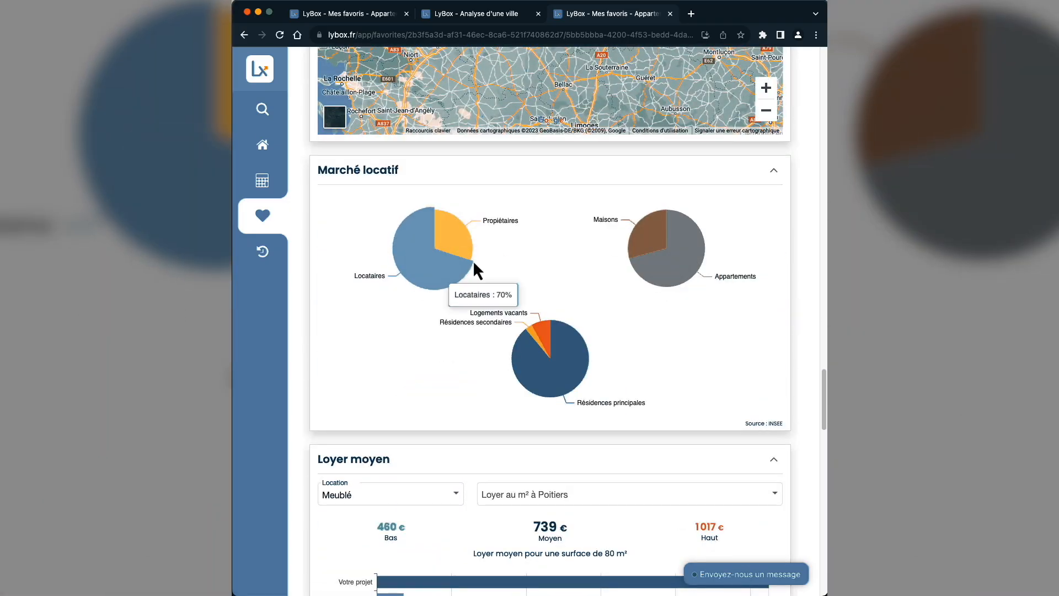
mouse_move(628, 247)
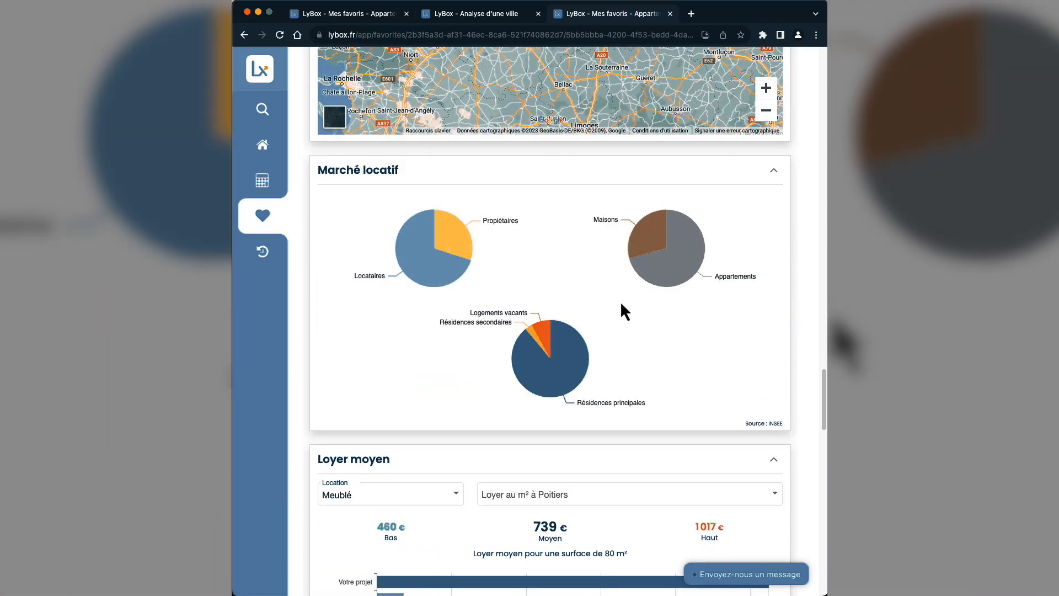
mouse_move(670, 247)
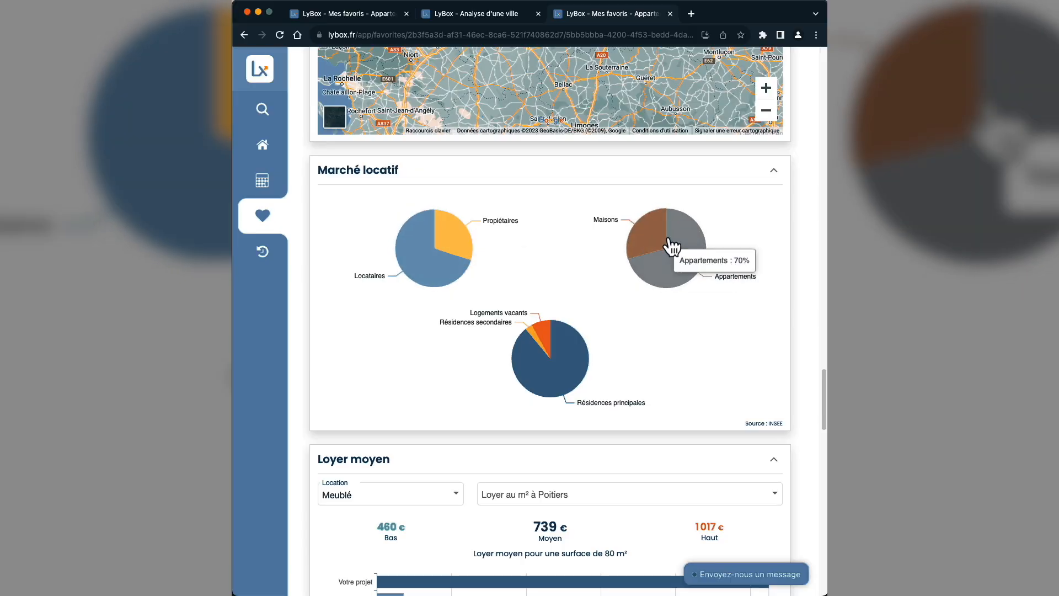